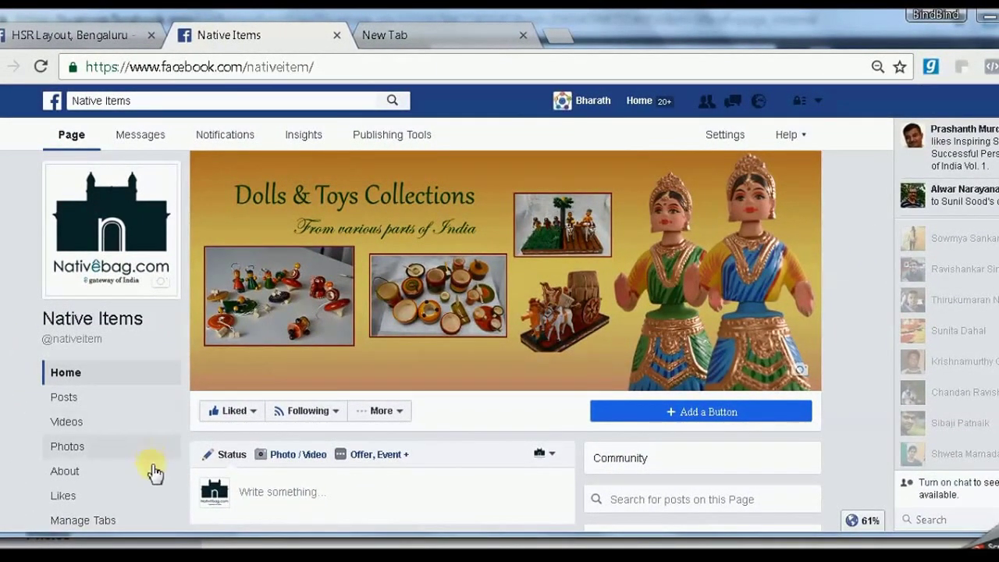
# Step: Open the Native Items page's template choices, review the Shopping template's details and apply it to the page
pyautogui.click(108, 520)
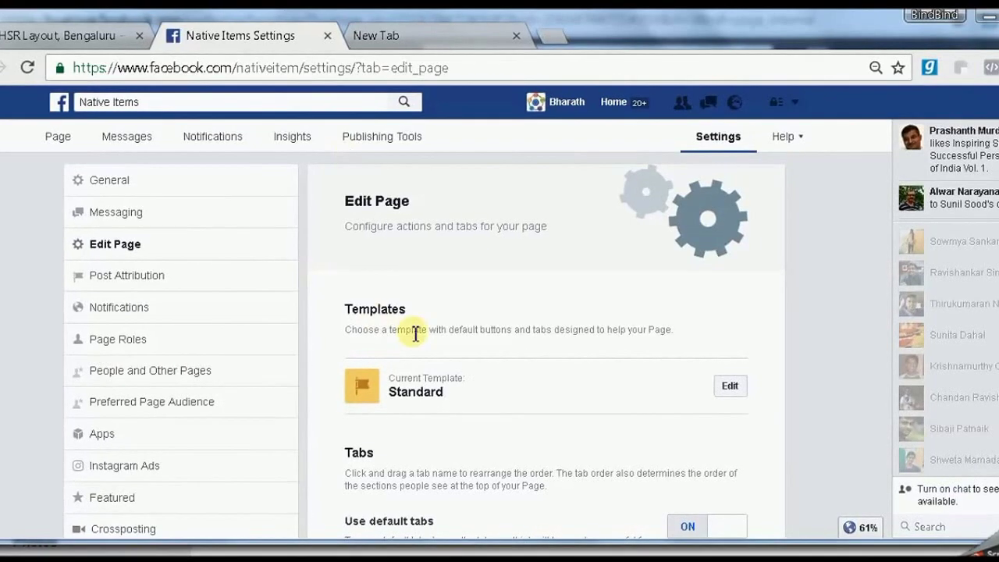
pyautogui.click(734, 386)
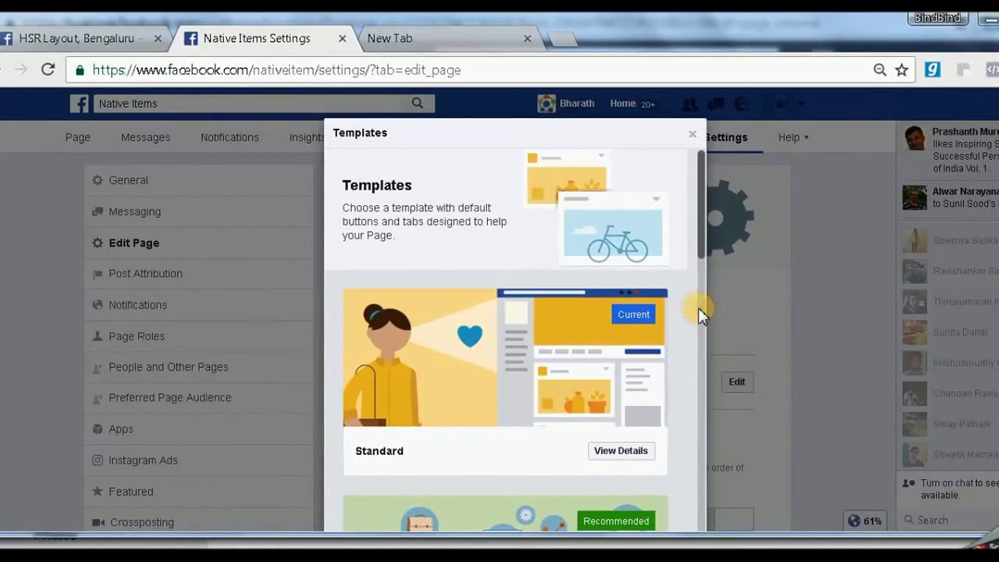
pyautogui.doubleClick(699, 308)
pyautogui.moveTo(697, 232); pyautogui.dragTo(702, 446)
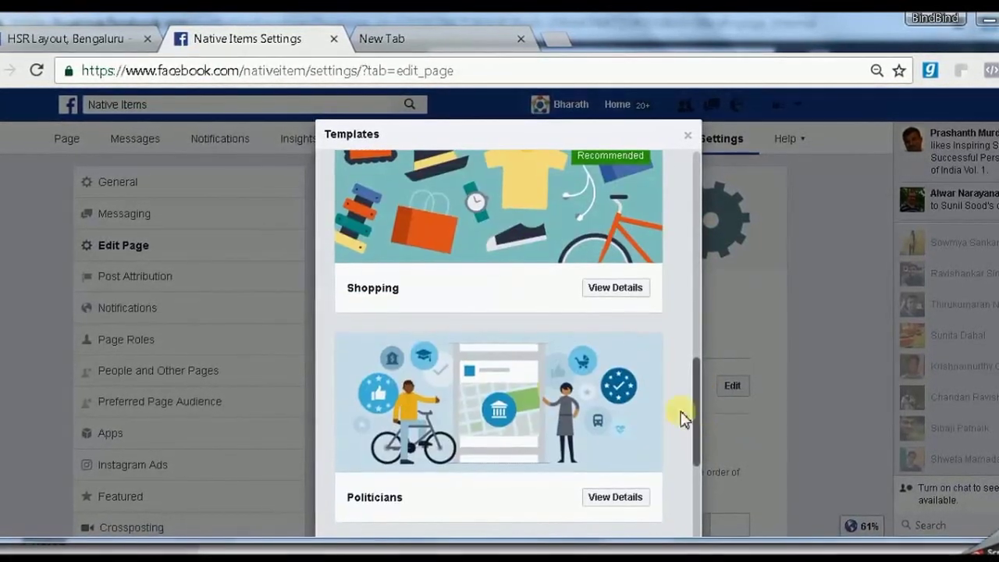
pyautogui.click(618, 290)
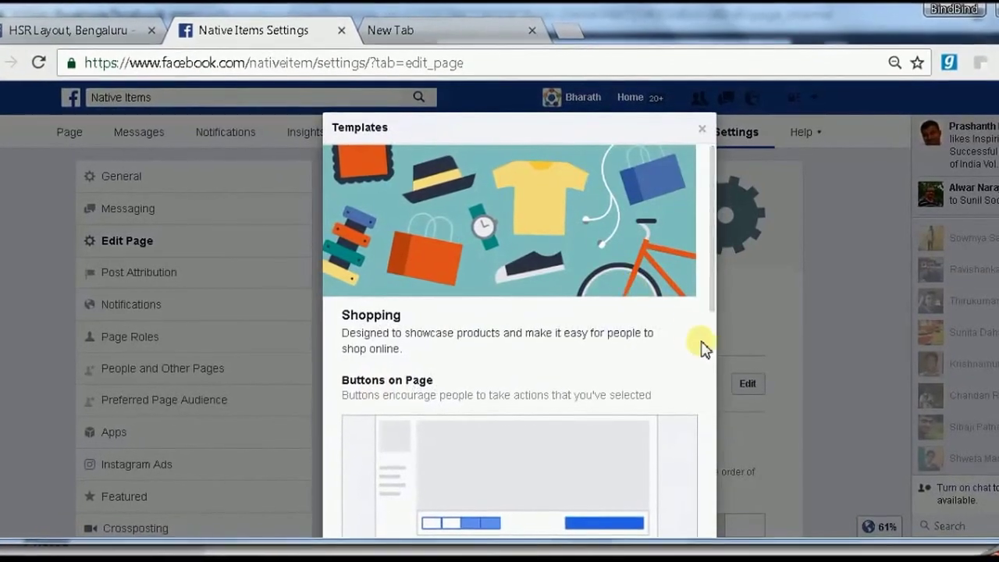
pyautogui.click(711, 346)
pyautogui.moveTo(714, 347); pyautogui.dragTo(722, 512)
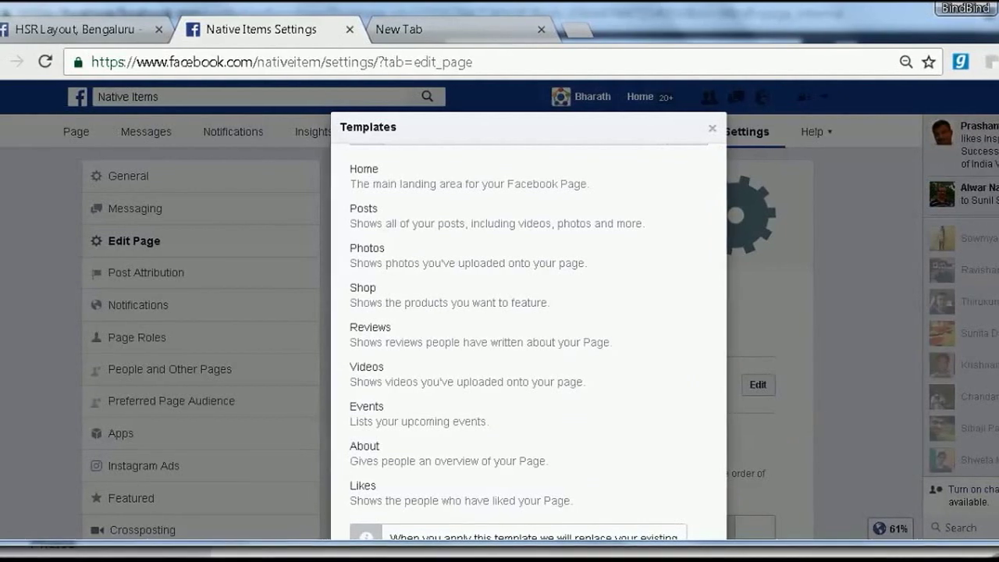
pyautogui.scroll(-2, 528, 327)
pyautogui.click(690, 487)
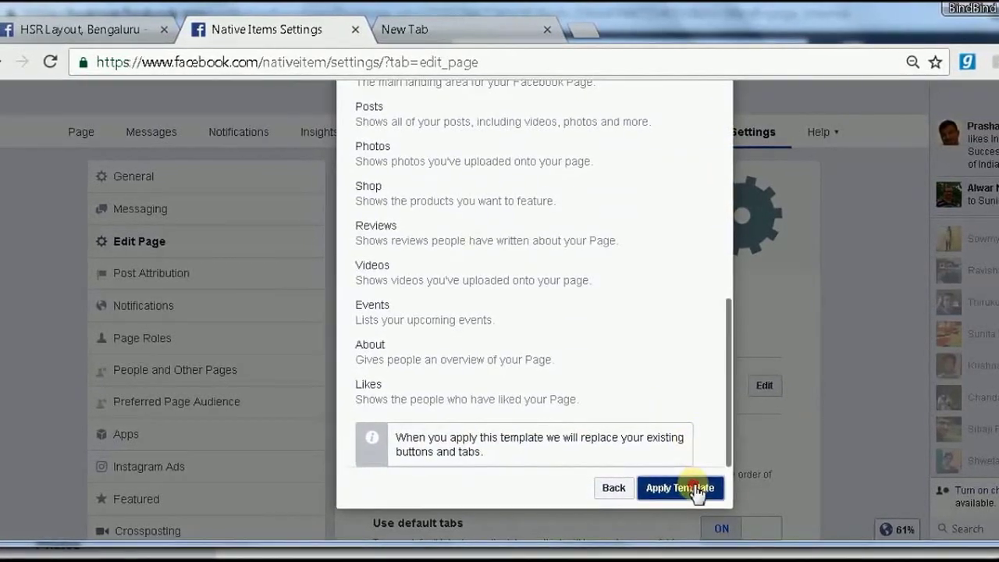
pyautogui.click(668, 287)
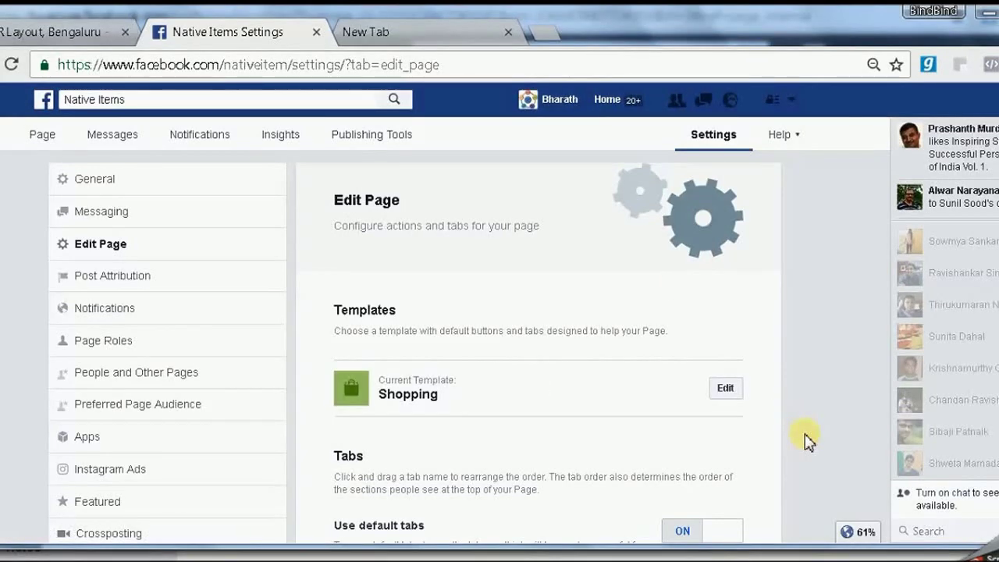
# Step: Reorder the page's tabs so that Shop comes directly after Home, ahead of Posts and Photos
pyautogui.scroll(-5, 539, 344)
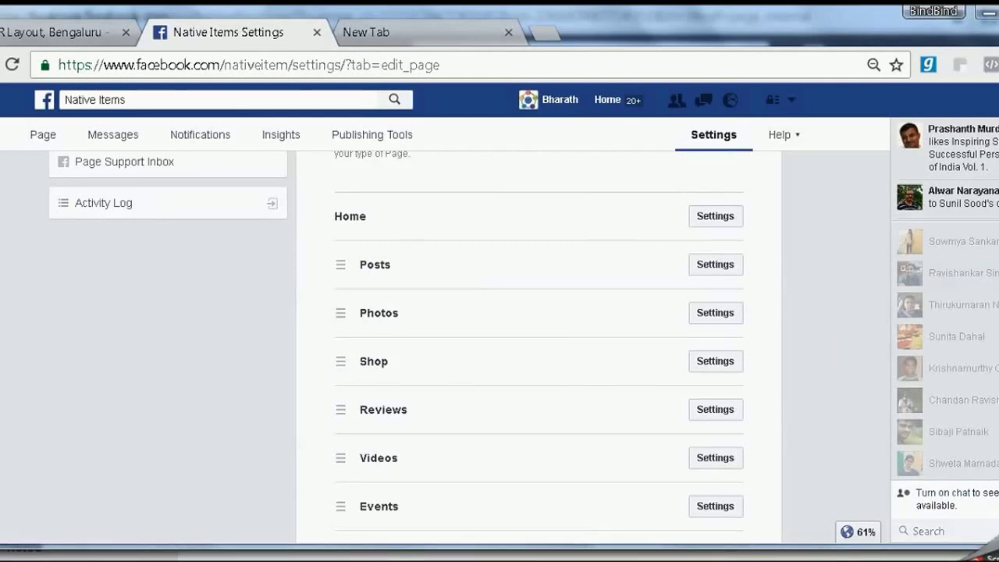
pyautogui.scroll(-2, 539, 344)
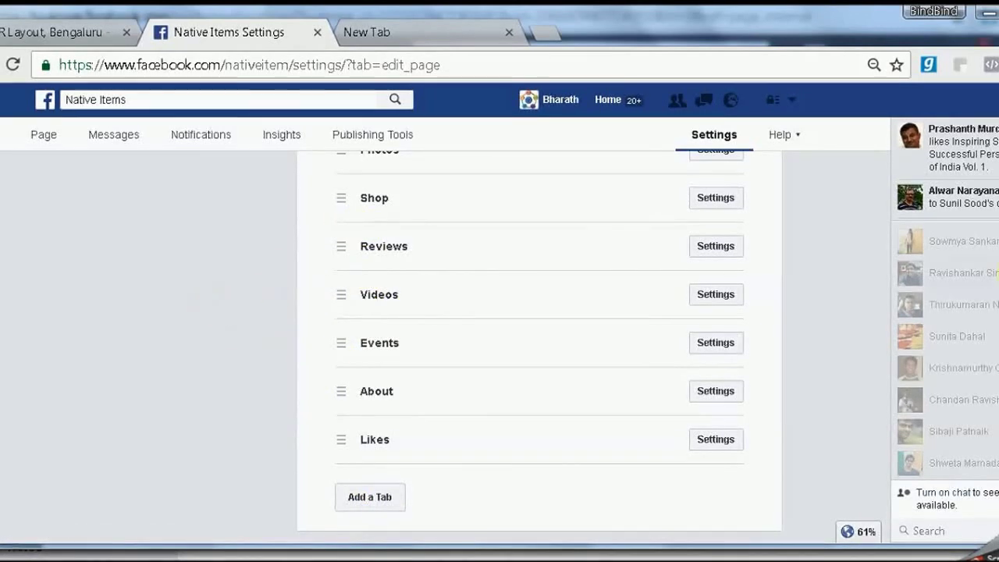
pyautogui.scroll(7, 539, 343)
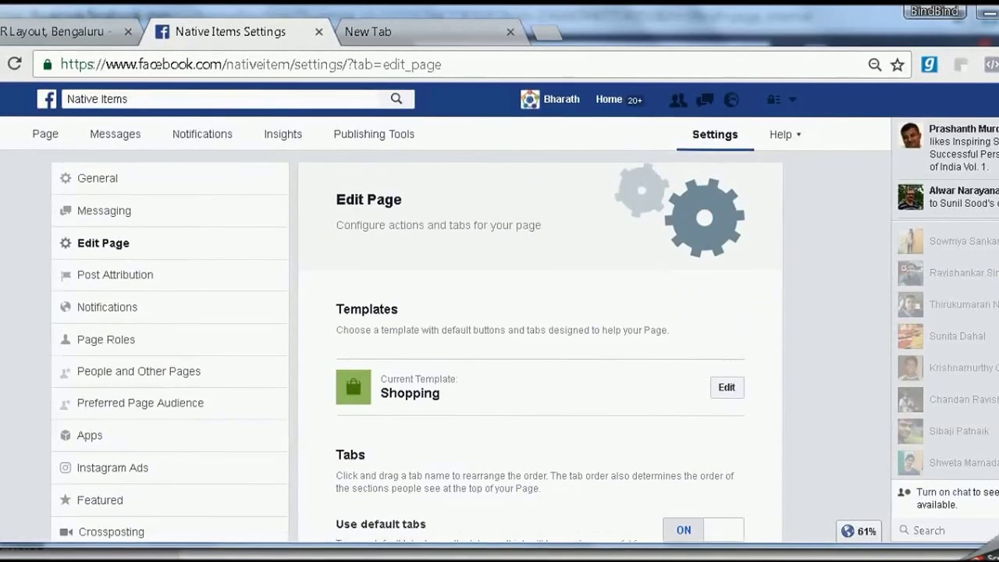
pyautogui.scroll(-6, 539, 344)
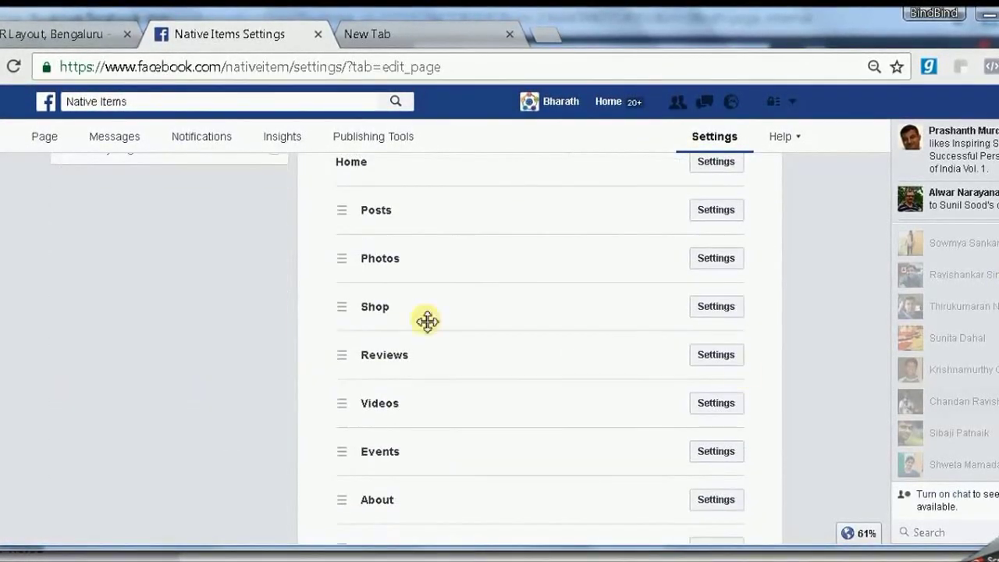
pyautogui.moveTo(386, 309); pyautogui.dragTo(373, 205)
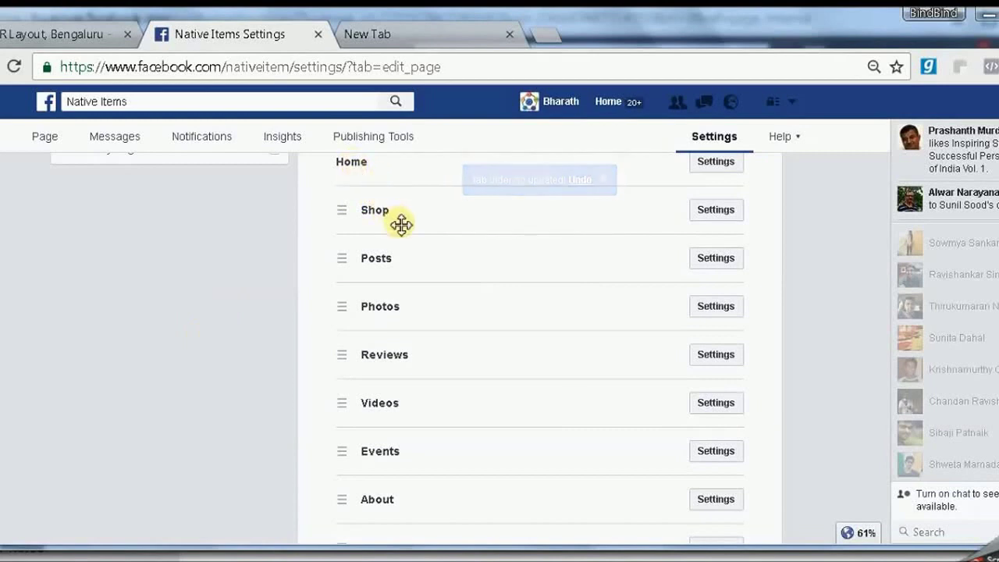
pyautogui.scroll(5, 539, 343)
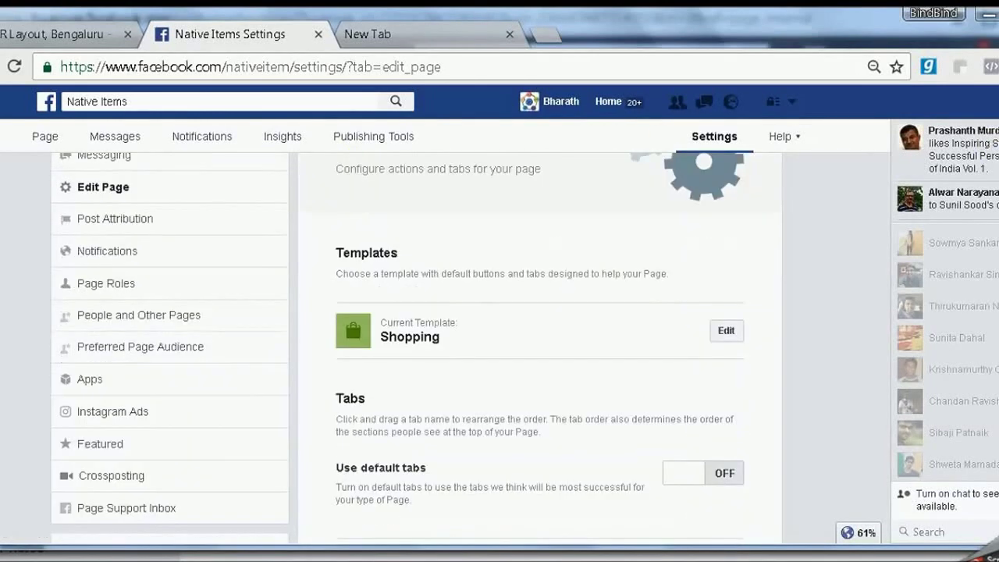
pyautogui.scroll(1, 416, 356)
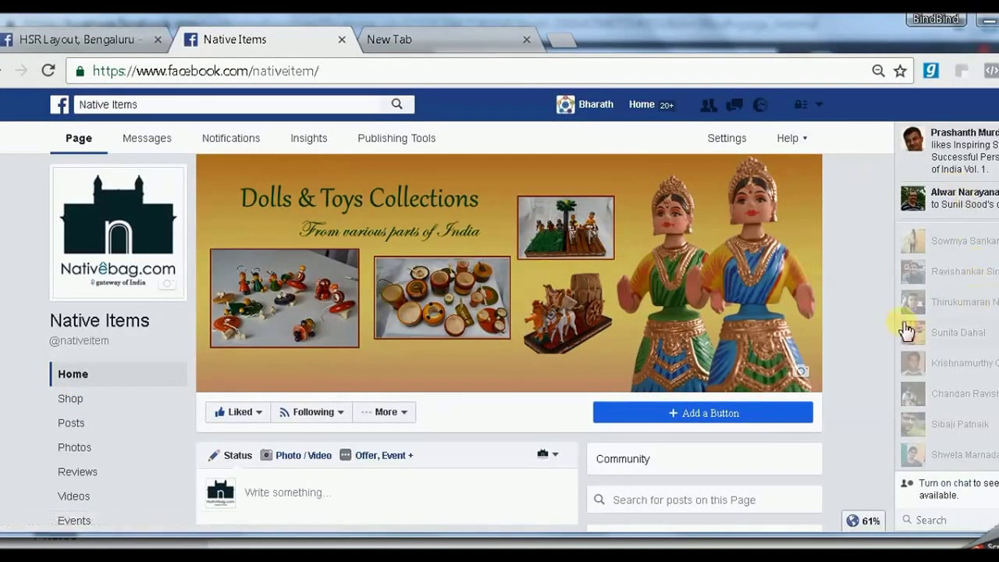
# Step: Start setting up the page's Shop section and agree to the Merchant Terms and Policies
pyautogui.click(89, 403)
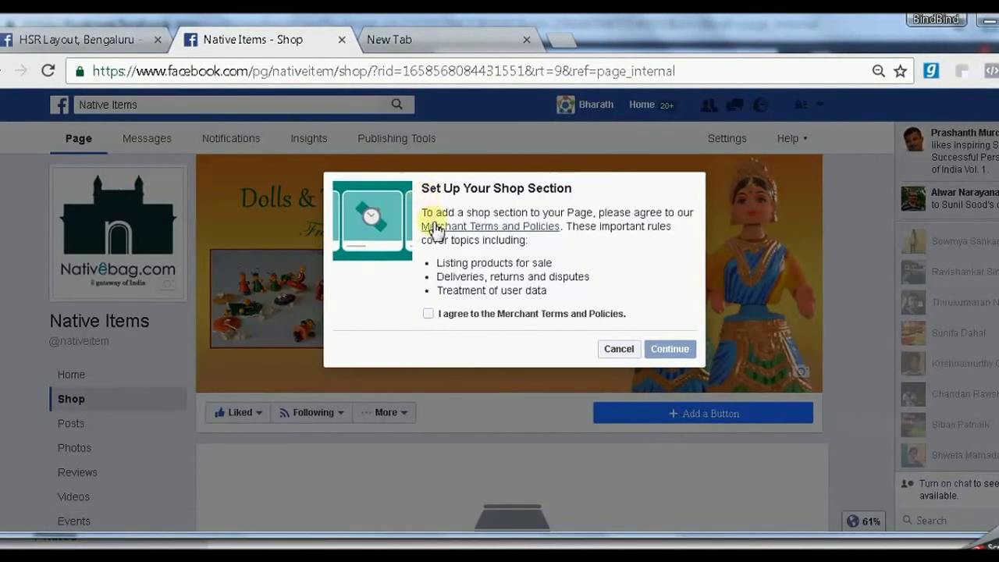
pyautogui.click(428, 313)
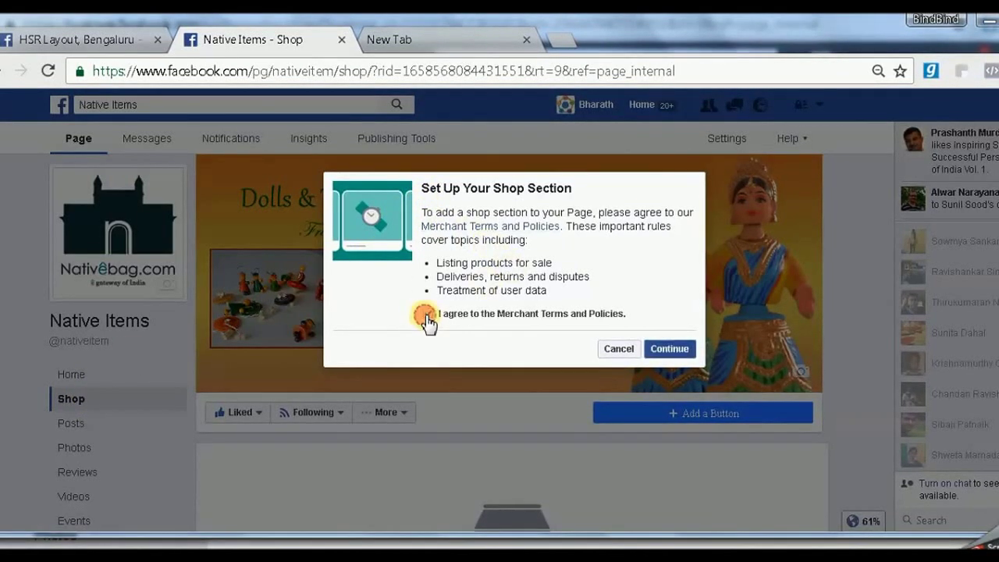
pyautogui.click(669, 349)
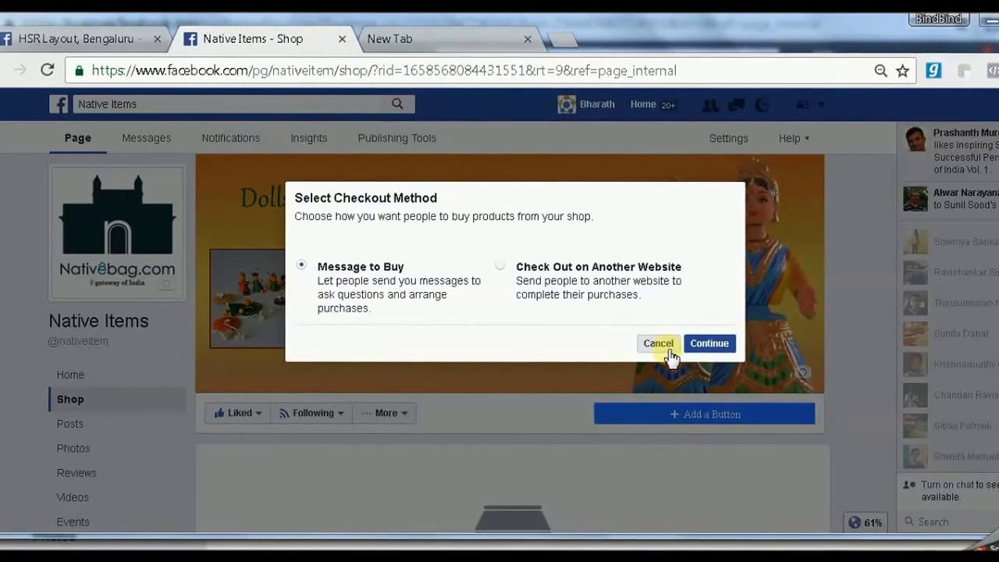
# Step: Set the shop's checkout method to Check Out on Another Website and save its currency as Indian Rupee
pyautogui.click(501, 267)
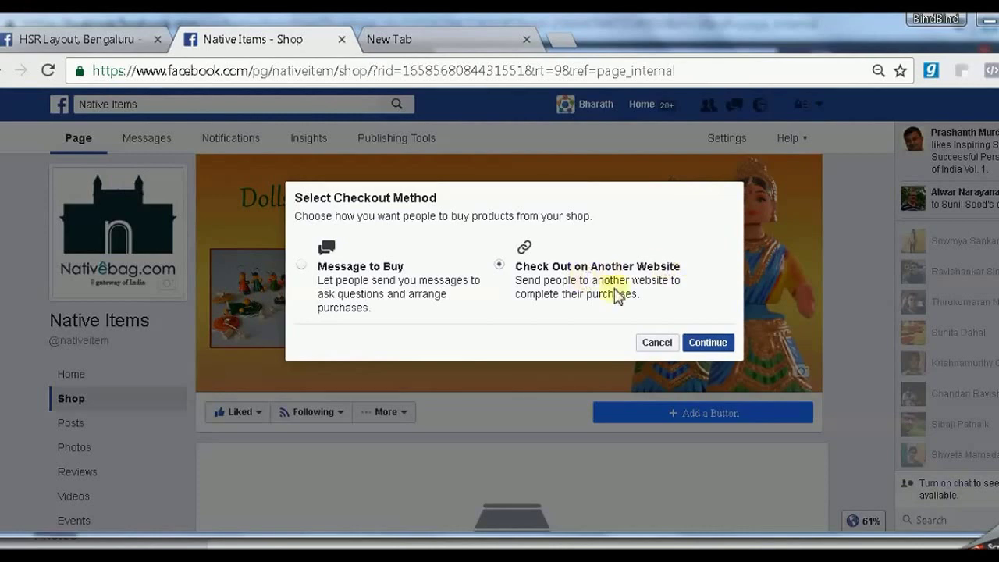
pyautogui.click(708, 343)
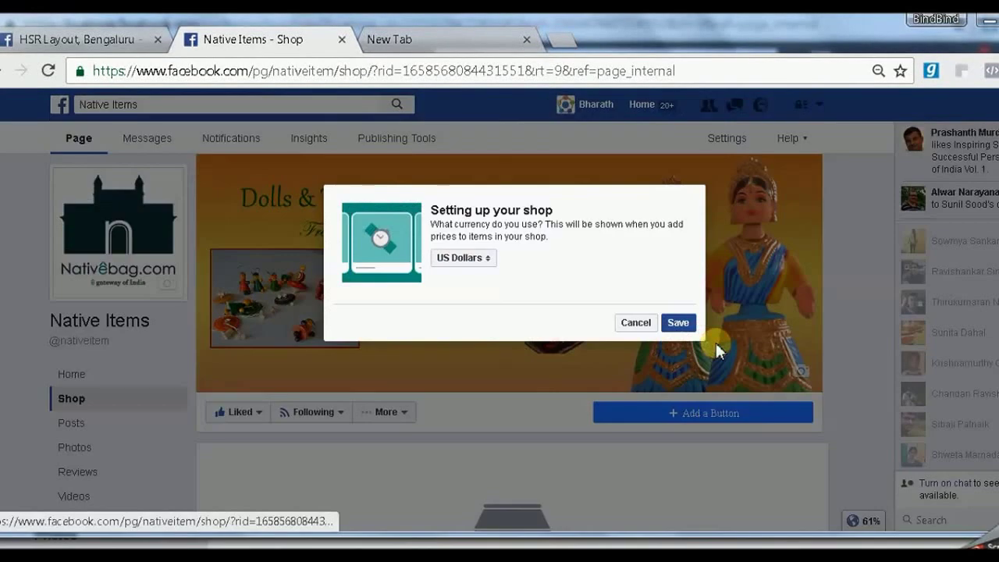
pyautogui.click(478, 258)
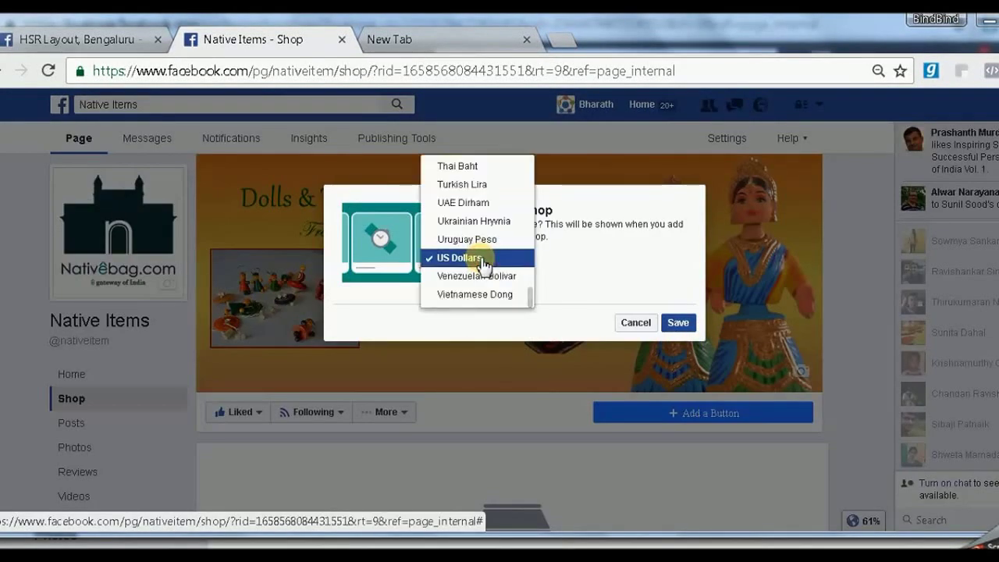
pyautogui.scroll(10, 482, 261)
pyautogui.click(468, 250)
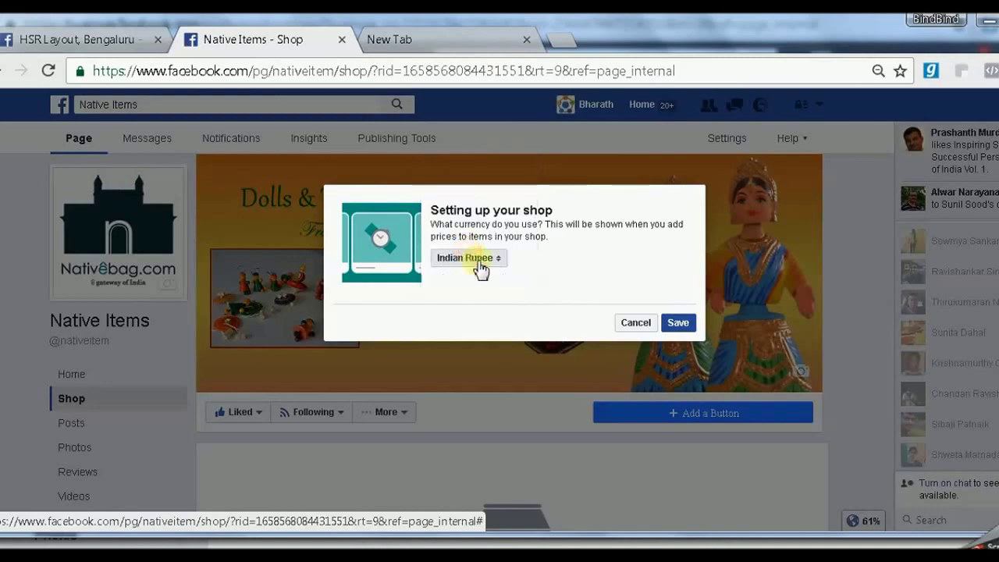
pyautogui.click(677, 326)
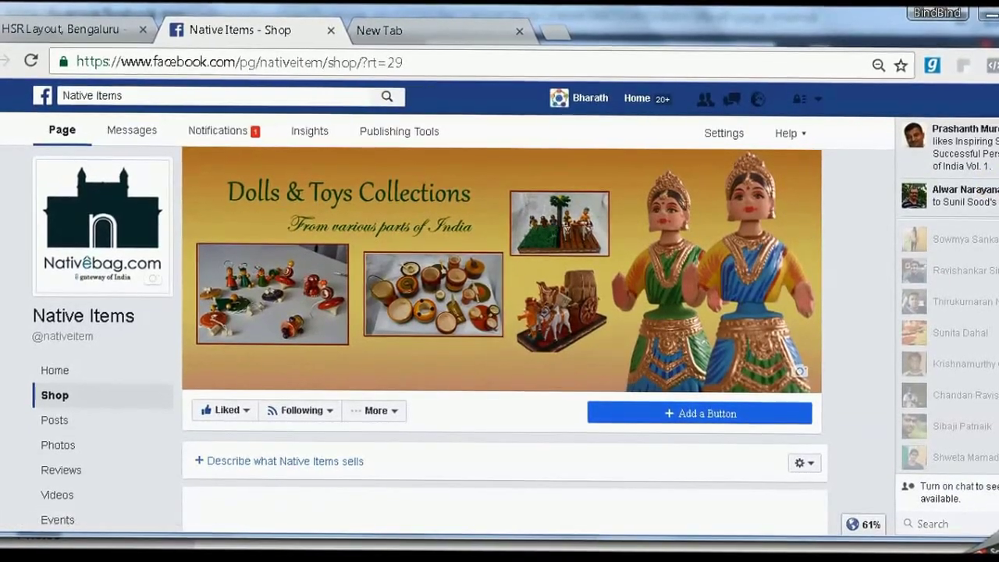
# Step: Open the form for adding a product to the empty shop
pyautogui.scroll(-3, 503, 336)
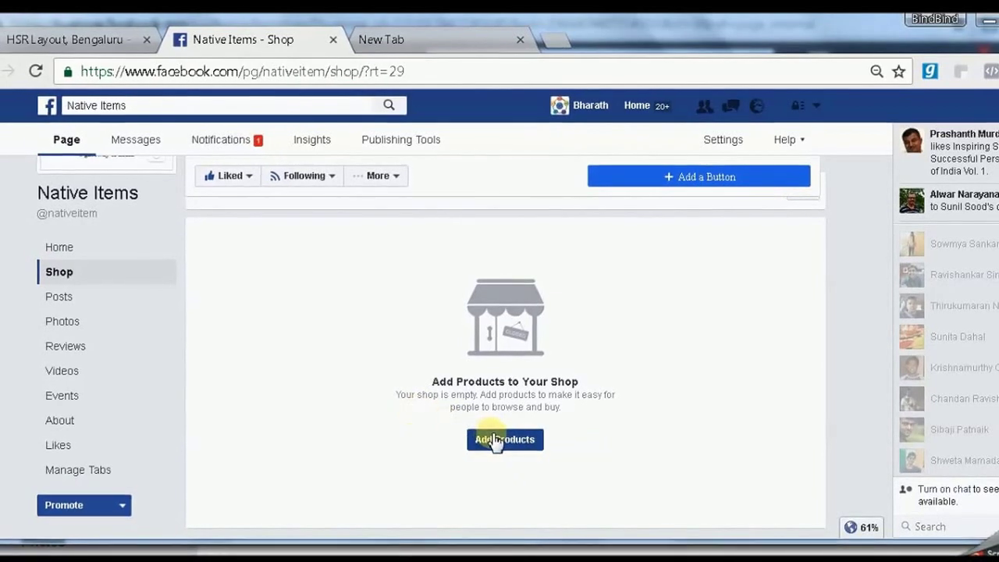
pyautogui.click(495, 444)
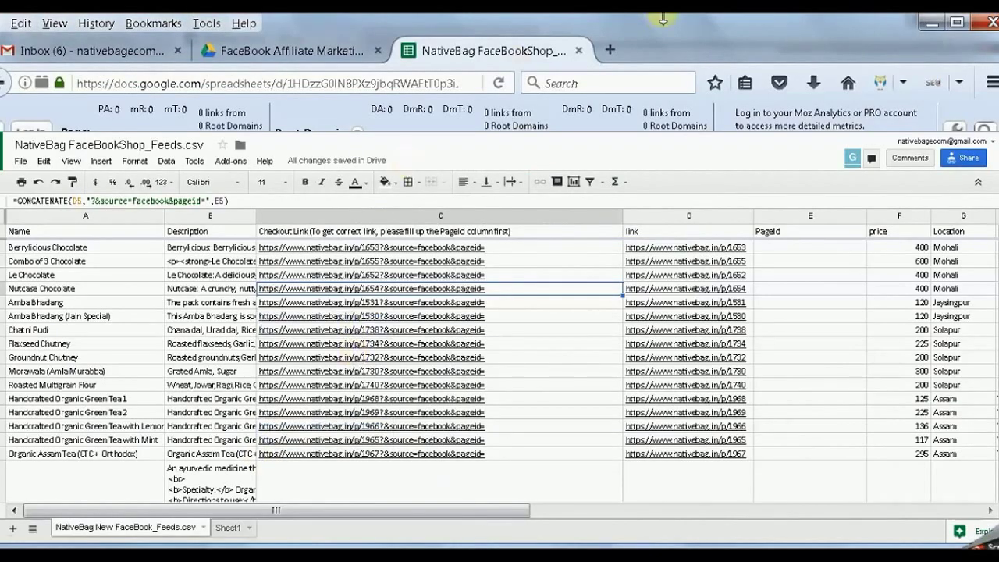
# Step: Look through the products and their Checkout Link entries in the NativeBag FaceBookShop_Feeds.csv spreadsheet
pyautogui.click(548, 345)
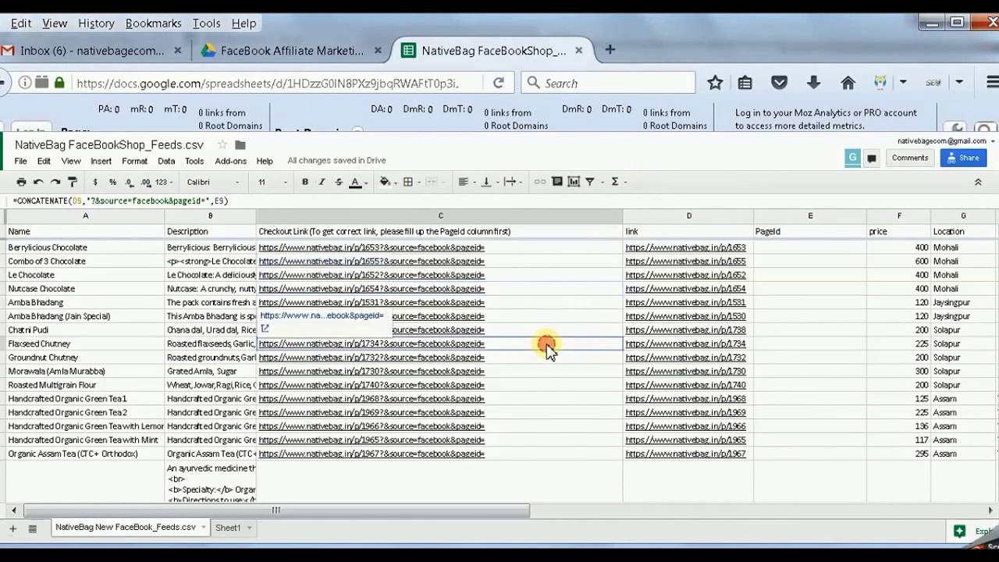
pyautogui.press('Down')
pyautogui.press('Down')
pyautogui.press('Down')
pyautogui.press('Down')
pyautogui.press('Down')
pyautogui.press('Down')
pyautogui.press('Down')
pyautogui.press('Down')
pyautogui.press('Down')
pyautogui.press('Down')
pyautogui.press('Down')
pyautogui.press('Down')
pyautogui.press('Down')
pyautogui.press('Down')
pyautogui.press('Down')
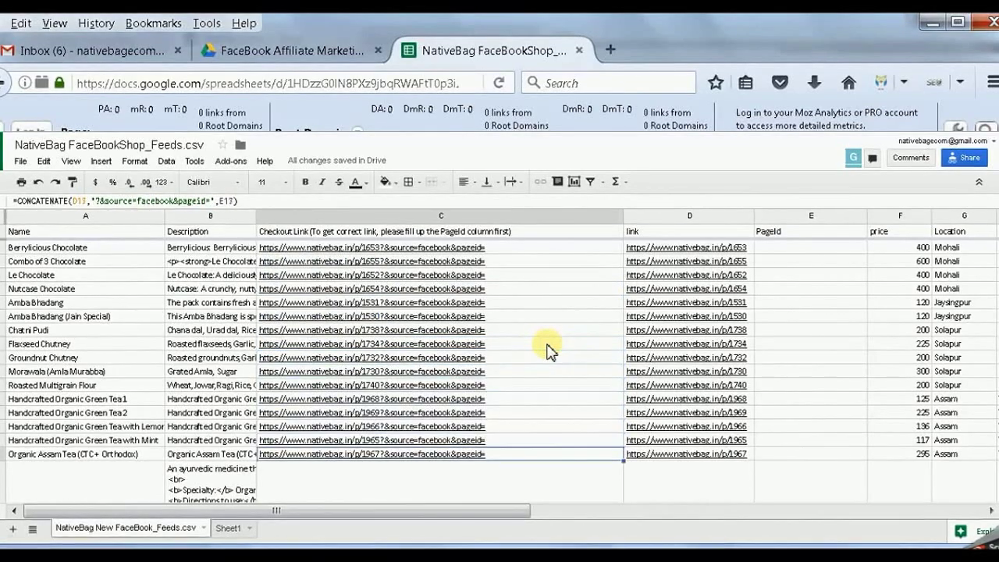
pyautogui.press('Down')
pyautogui.press('Down')
pyautogui.press('Down')
pyautogui.press('Down')
pyautogui.press('Down')
pyautogui.press('Down')
pyautogui.press('Down')
pyautogui.press('Down')
pyautogui.press('Down')
pyautogui.press('Down')
pyautogui.press('Down')
pyautogui.press('Down')
pyautogui.press('Down')
pyautogui.press('Down')
pyautogui.press('Down')
pyautogui.press('Down')
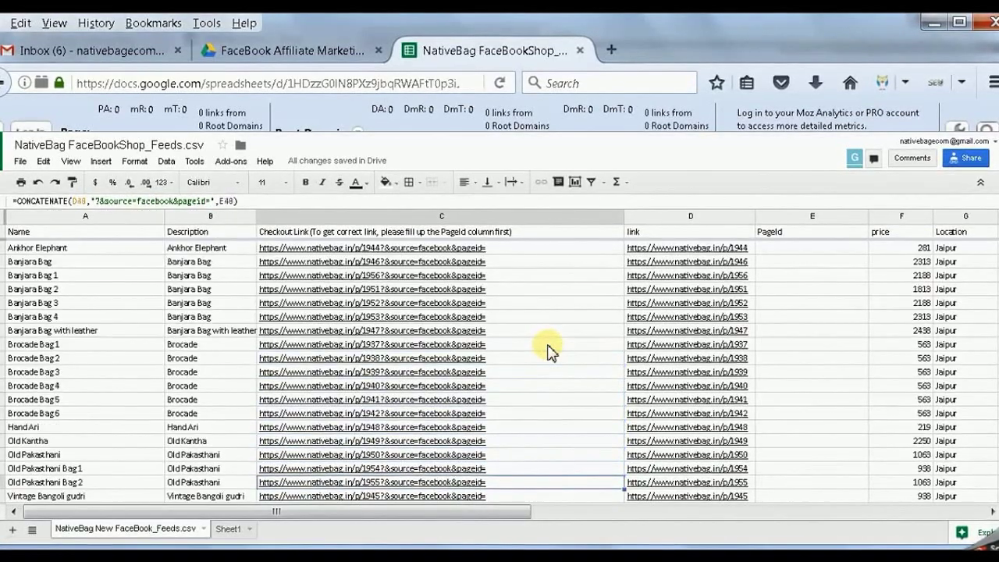
# Step: Return to the first product row of the feed and examine its columns from link through to image link
pyautogui.hotkey('ctrl', 'Up')
pyautogui.hotkey('ctrl', 'Down')
pyautogui.press('Right')
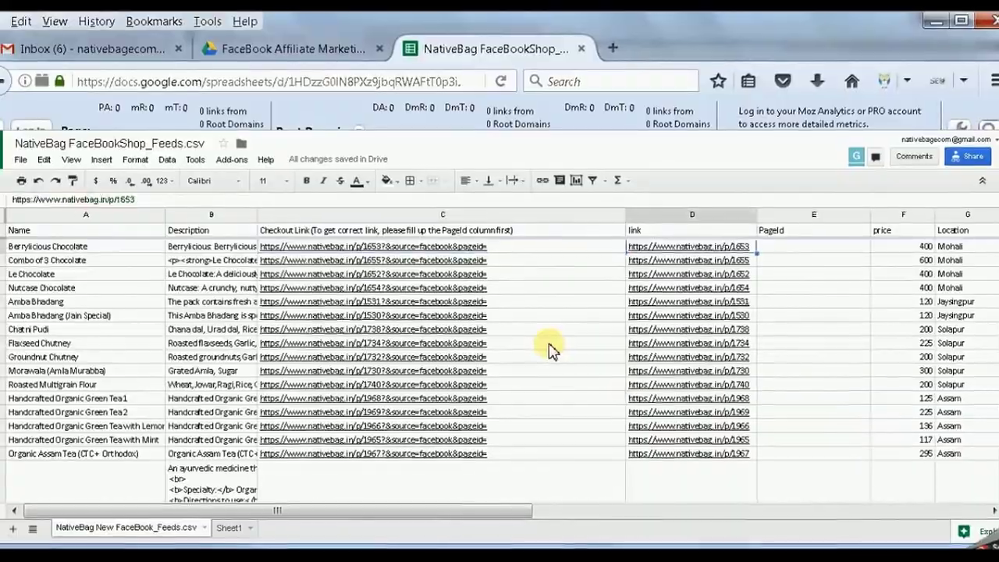
pyautogui.press('Right')
pyautogui.press('Right')
pyautogui.press('Right')
pyautogui.press('Right')
pyautogui.press('Right')
pyautogui.press('Right')
pyautogui.press('Left')
pyautogui.press('Left')
pyautogui.press('Left')
pyautogui.press('Left')
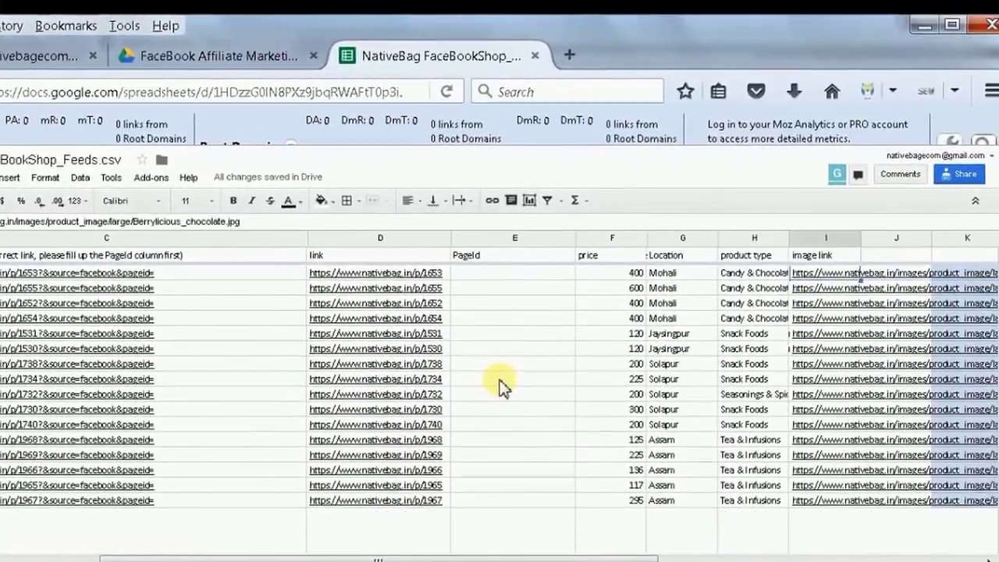
pyautogui.press('Home')
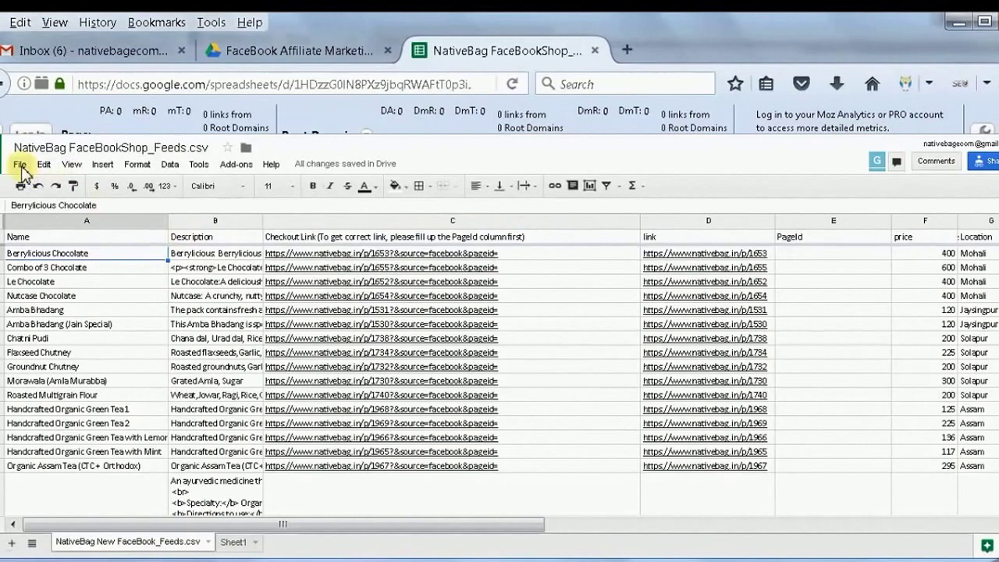
# Step: Download the product feed spreadsheet in Microsoft Excel (.xlsx) format
pyautogui.click(21, 166)
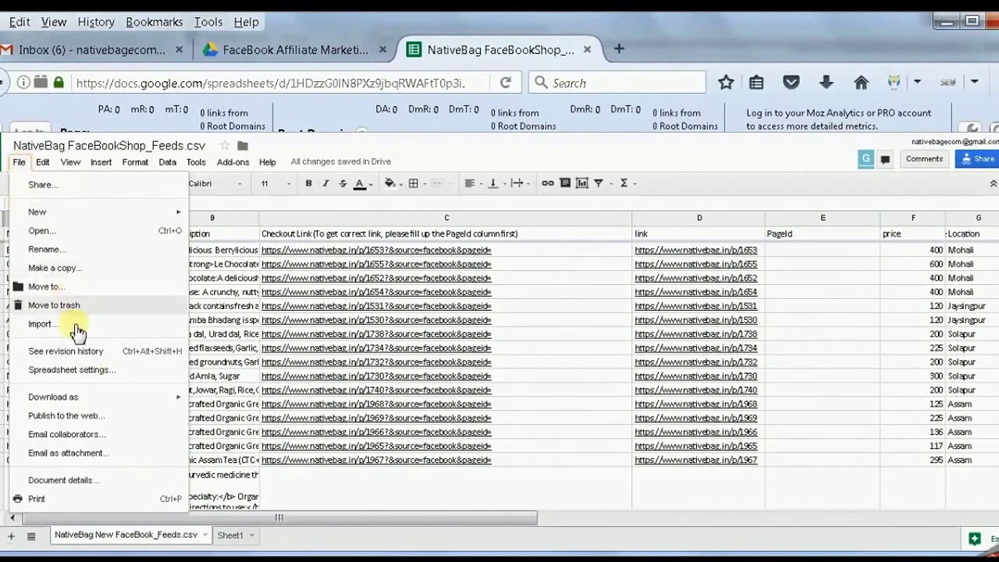
pyautogui.moveTo(95, 400)
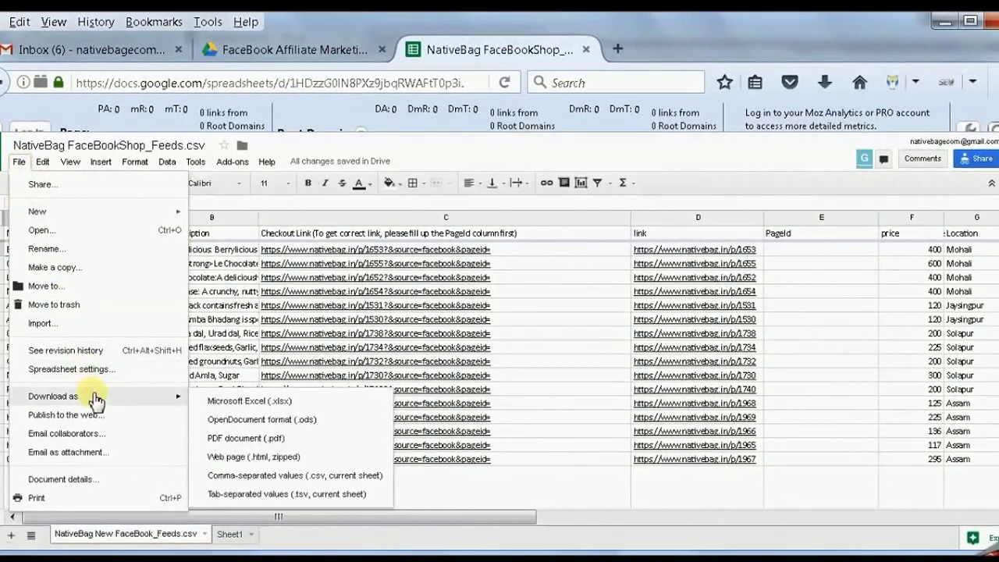
pyautogui.click(248, 400)
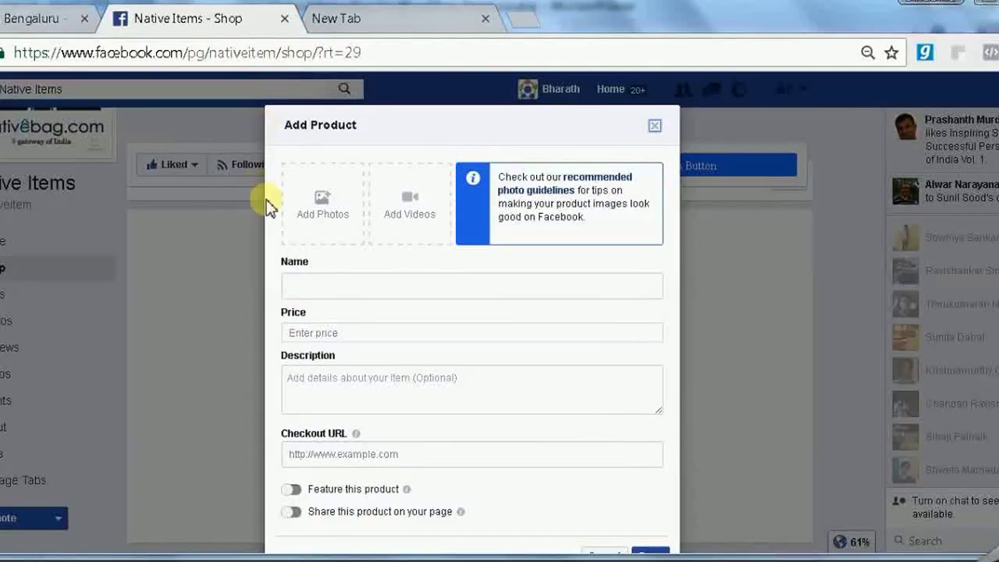
# Step: Switch back to Facebook, close the Add Product form without adding anything and return to the Native Items page's home
pyautogui.click(656, 129)
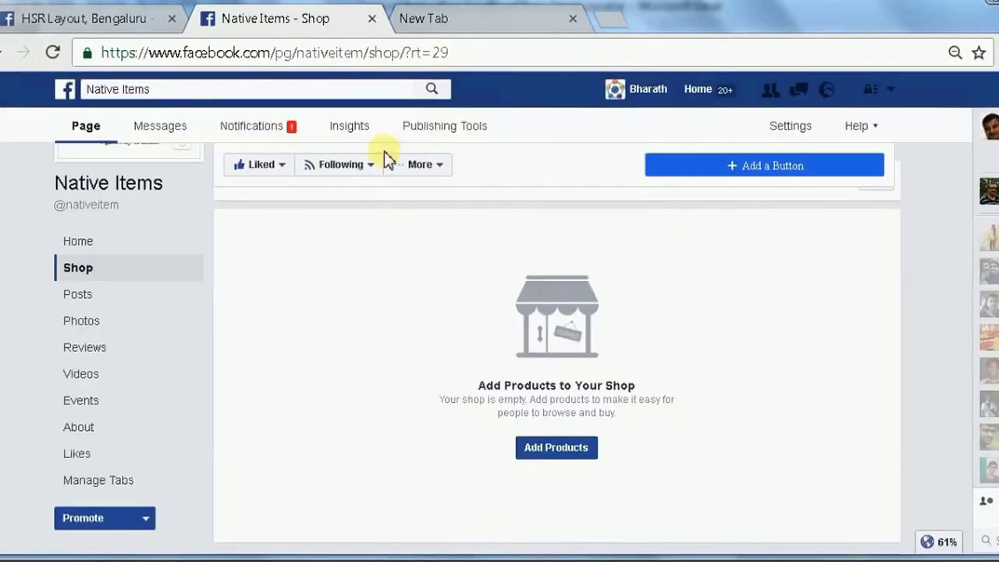
pyautogui.click(88, 248)
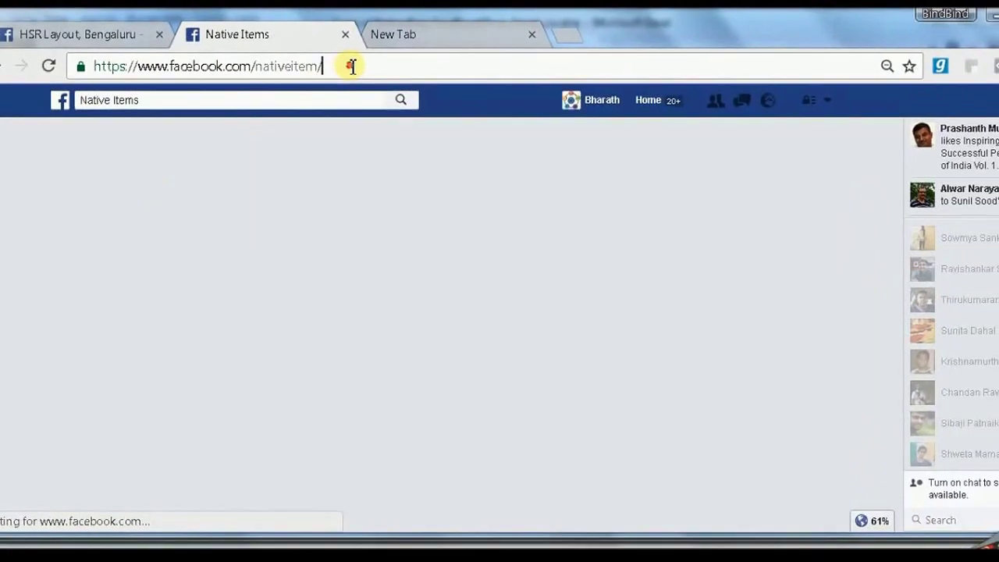
# Step: Examine the web addresses of the Native Items and HSR Layout, Bengaluru pages, opening the latter's home, and return to Native Items
pyautogui.click(358, 62)
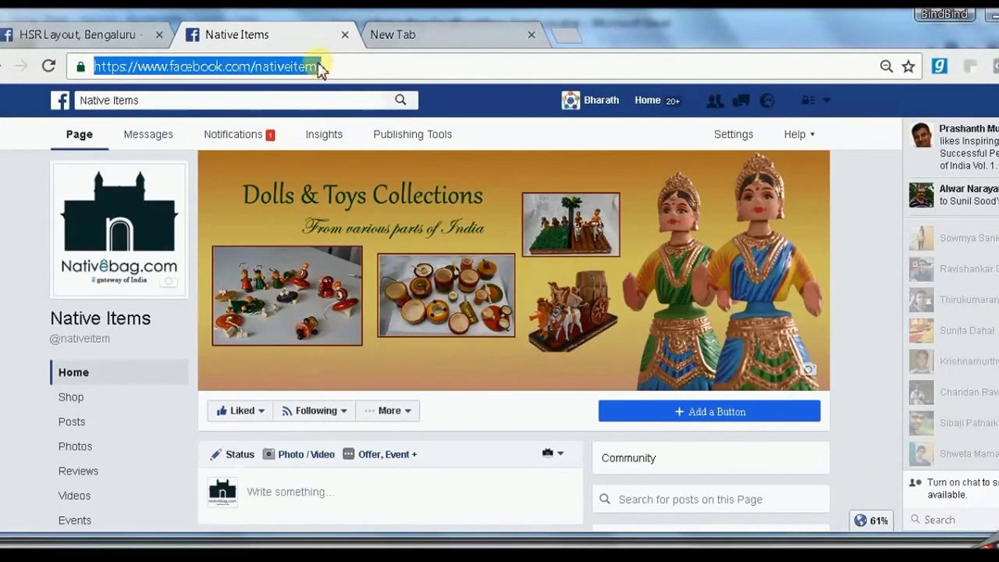
pyautogui.click(320, 66)
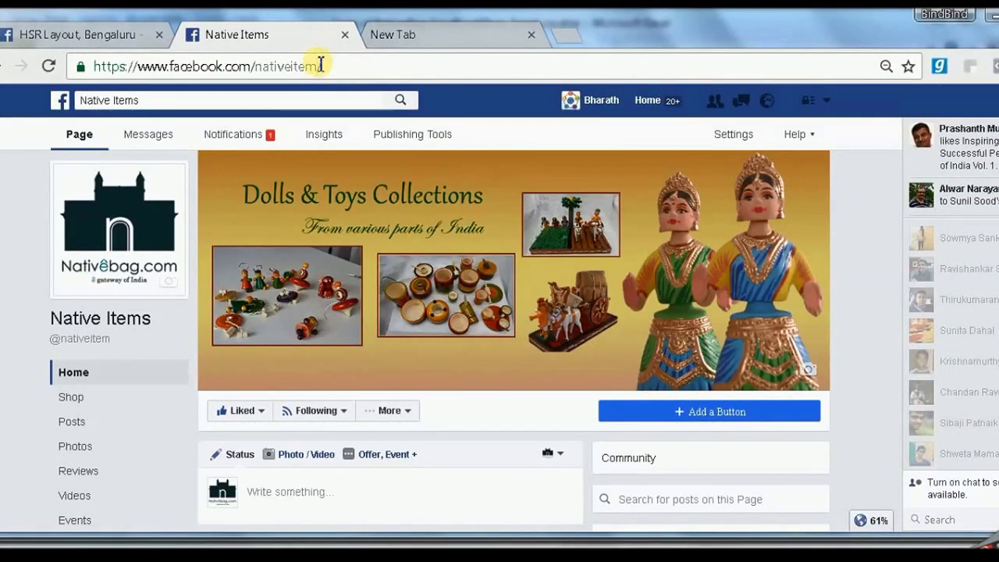
pyautogui.click(117, 35)
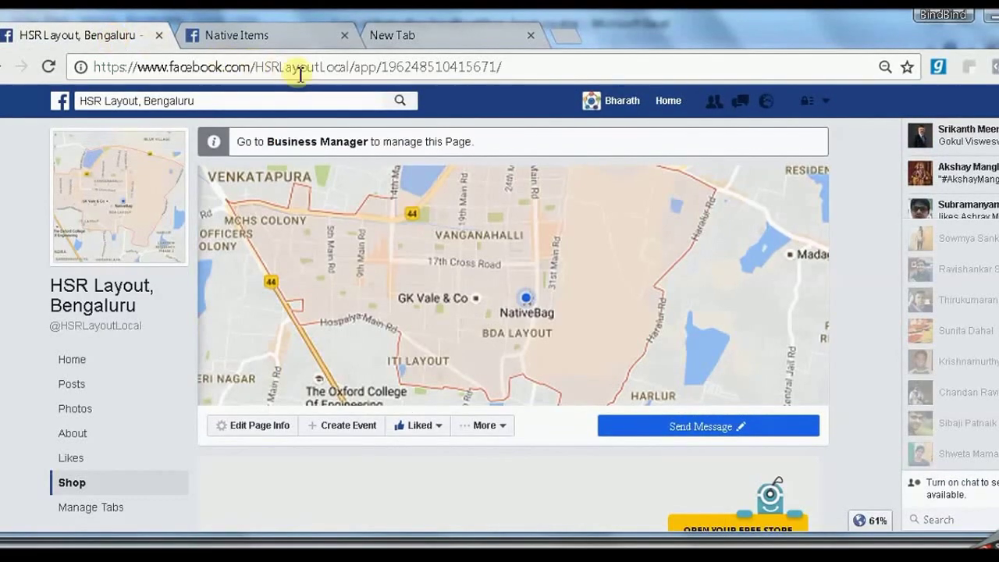
pyautogui.click(293, 69)
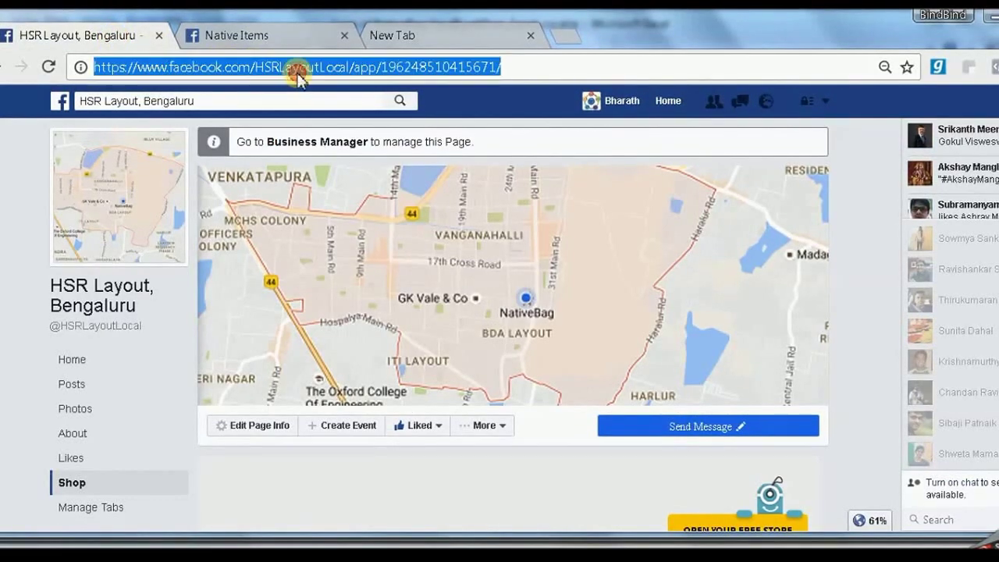
pyautogui.click(92, 359)
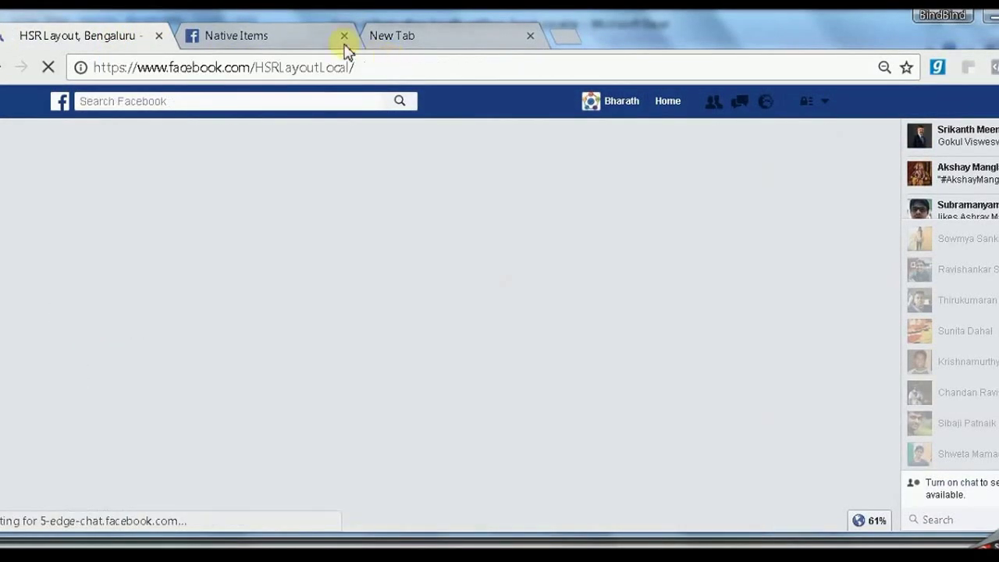
pyautogui.click(312, 43)
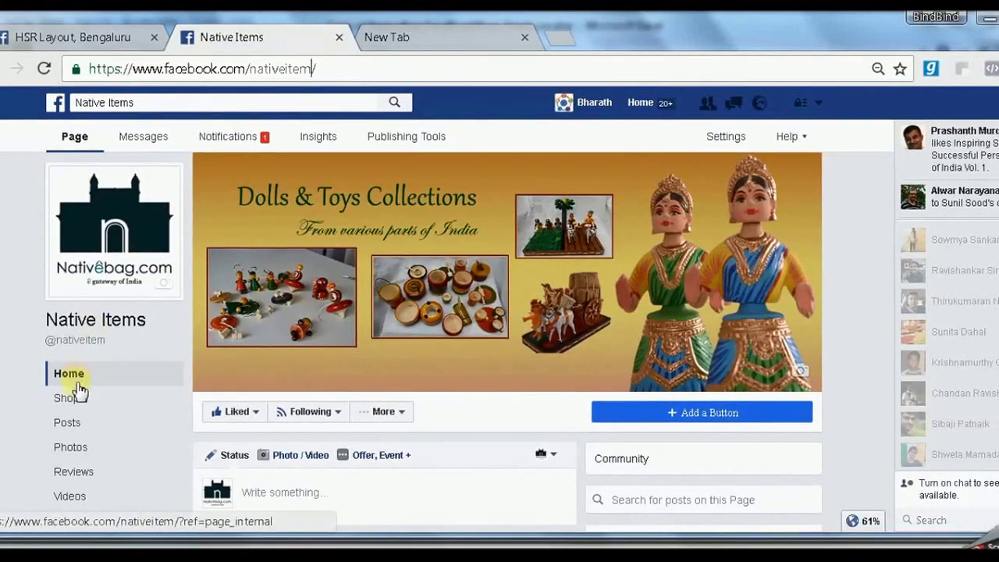
# Step: Open the source code of the Native Items page and search it for pageid, going to the second match
pyautogui.rightClick(16, 380)
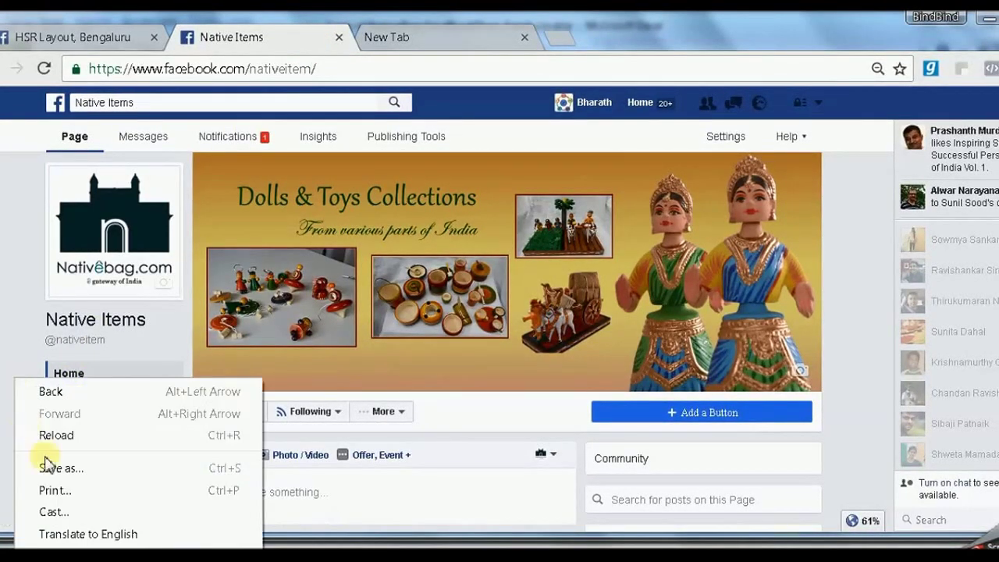
pyautogui.click(78, 550)
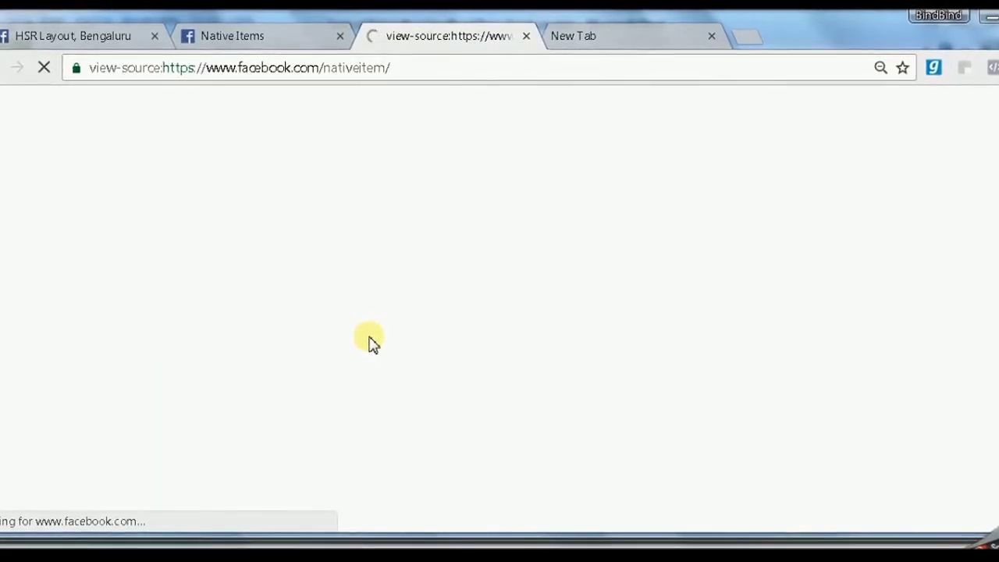
pyautogui.hotkey('ctrl', 'f')
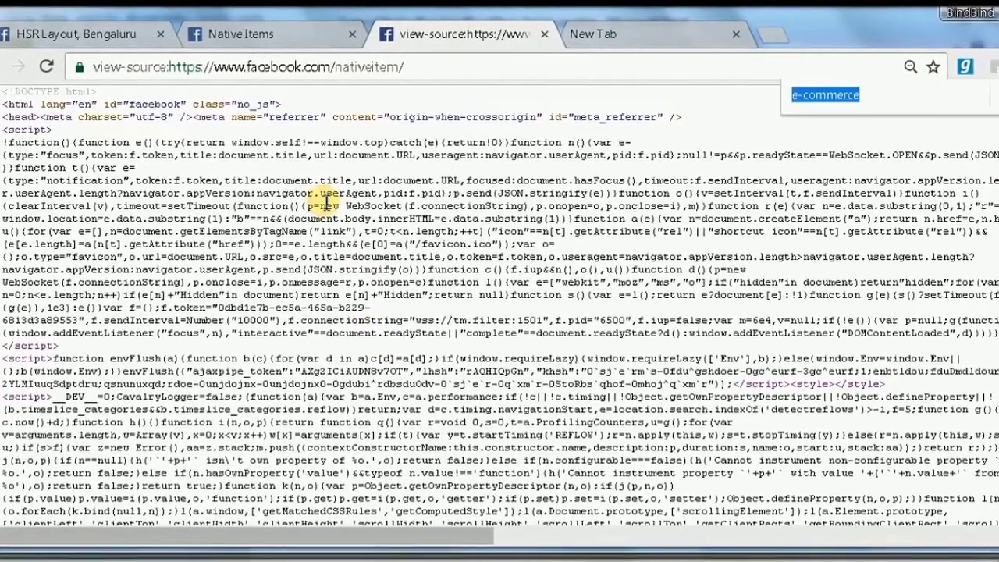
pyautogui.write('pageid')
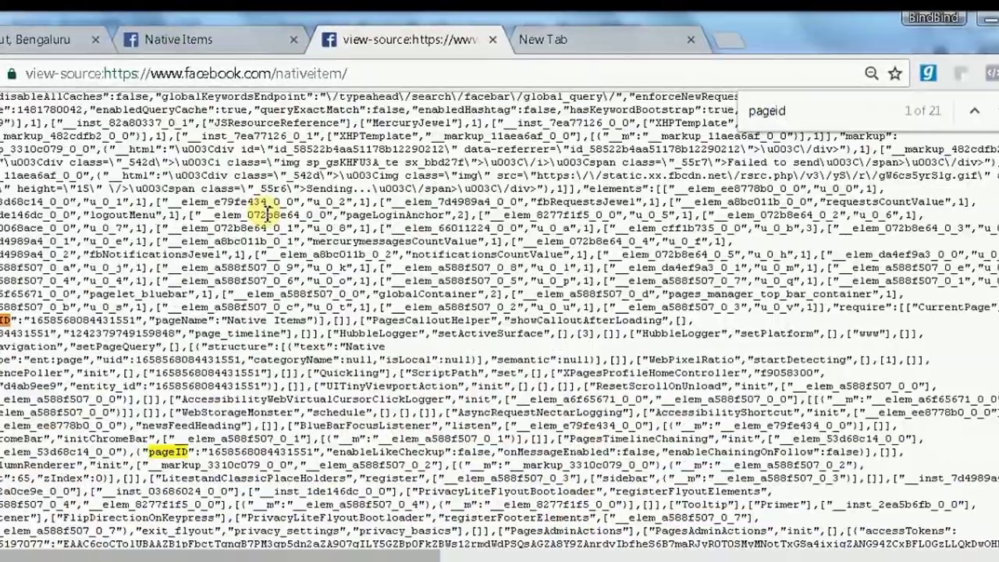
pyautogui.press('Return')
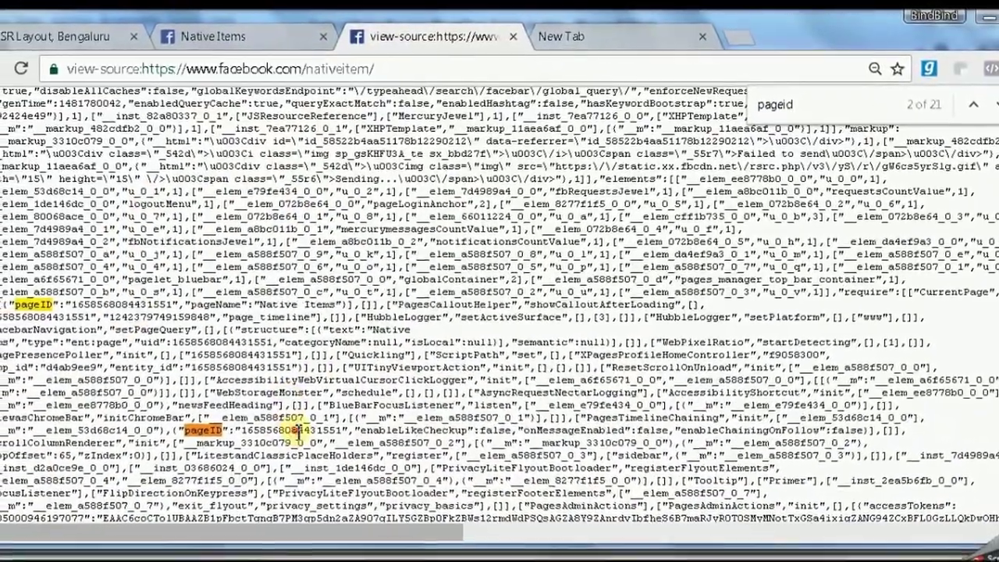
# Step: Copy the page ID number from the source, switch to the feed workbook in Excel and paste it into the first product's PageId cell, E2
pyautogui.doubleClick(298, 430)
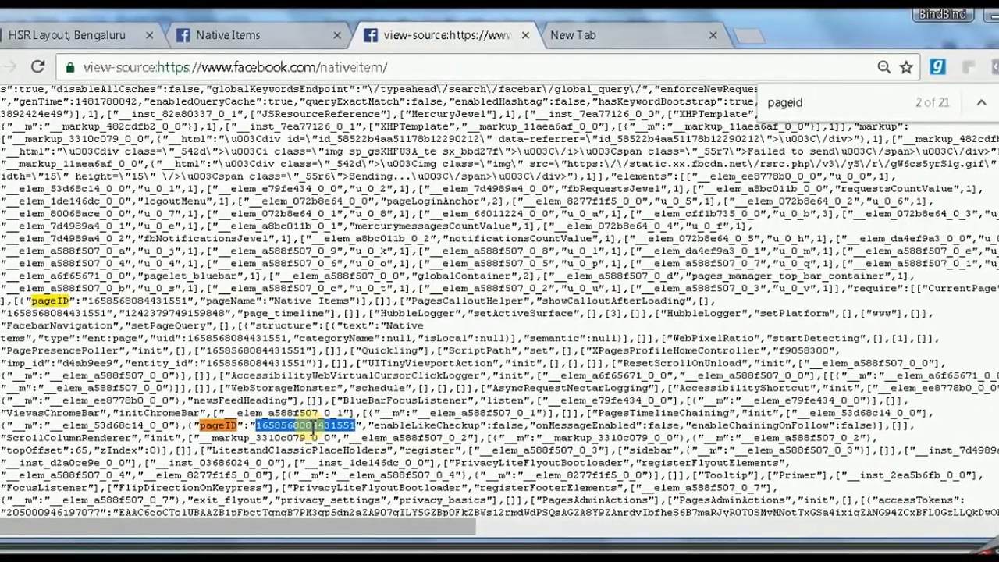
pyautogui.hotkey('alt', 'Tab')
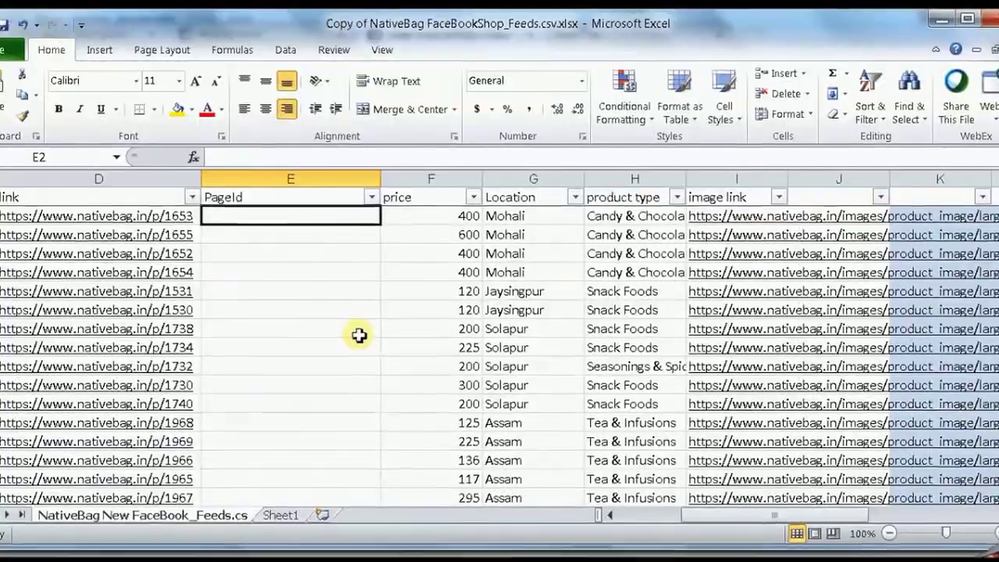
pyautogui.hotkey('ctrl', 'v')
pyautogui.press('Return')
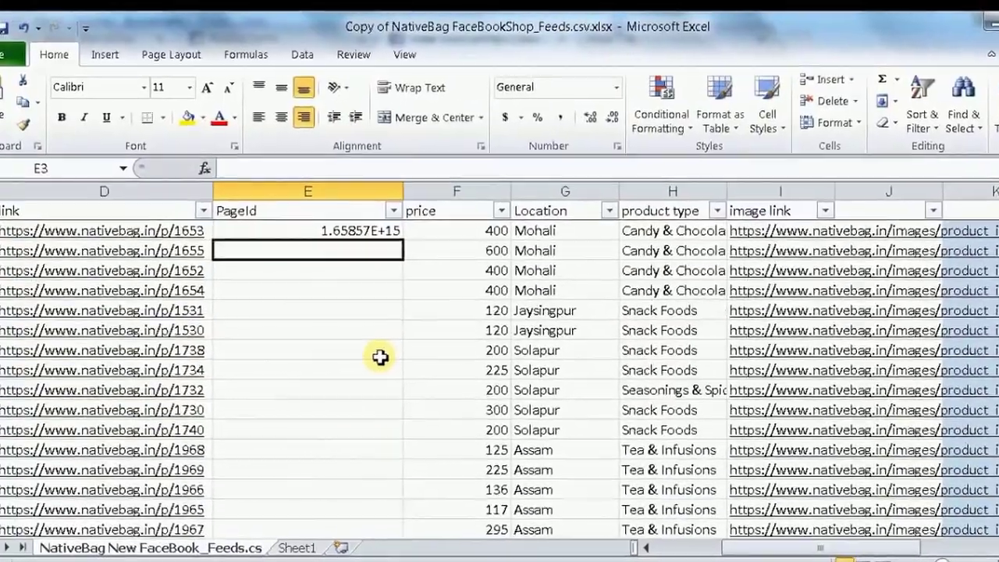
# Step: Select the first product's Checkout Link cell, C2, and adjust column C's width to fit the whole link
pyautogui.press('Up')
pyautogui.press('Left')
pyautogui.press('Left')
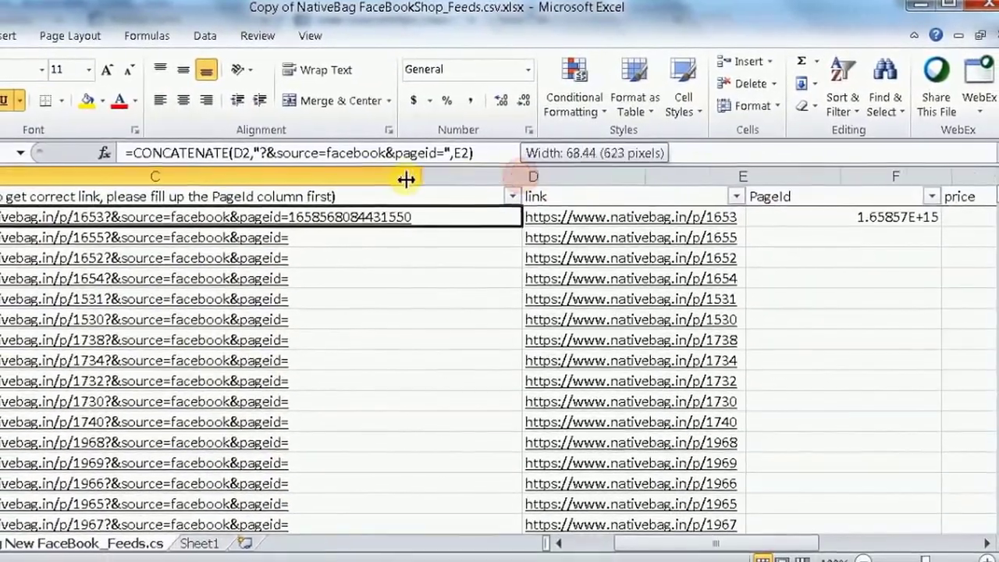
pyautogui.moveTo(406, 180); pyautogui.dragTo(323, 177)
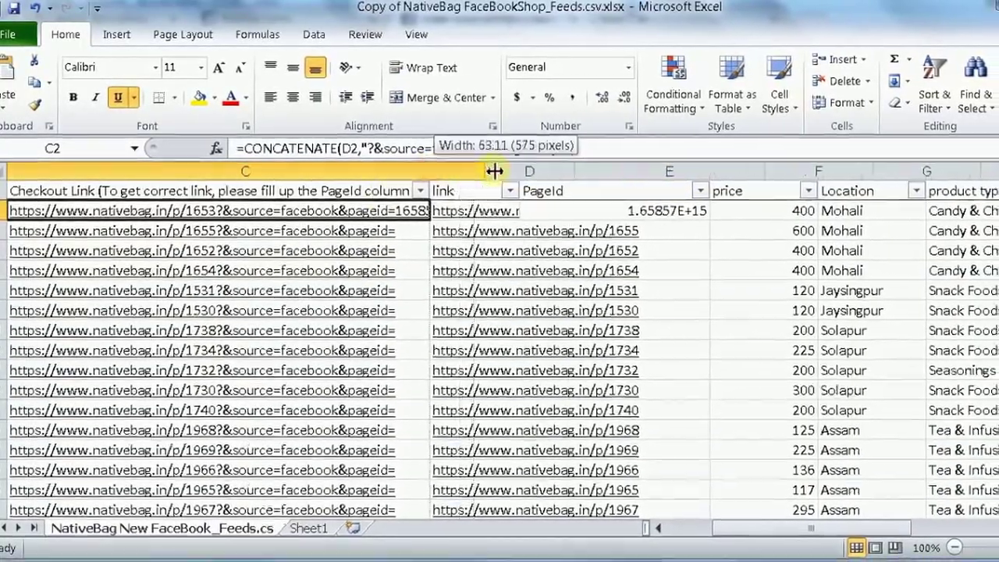
pyautogui.moveTo(494, 171); pyautogui.dragTo(519, 171)
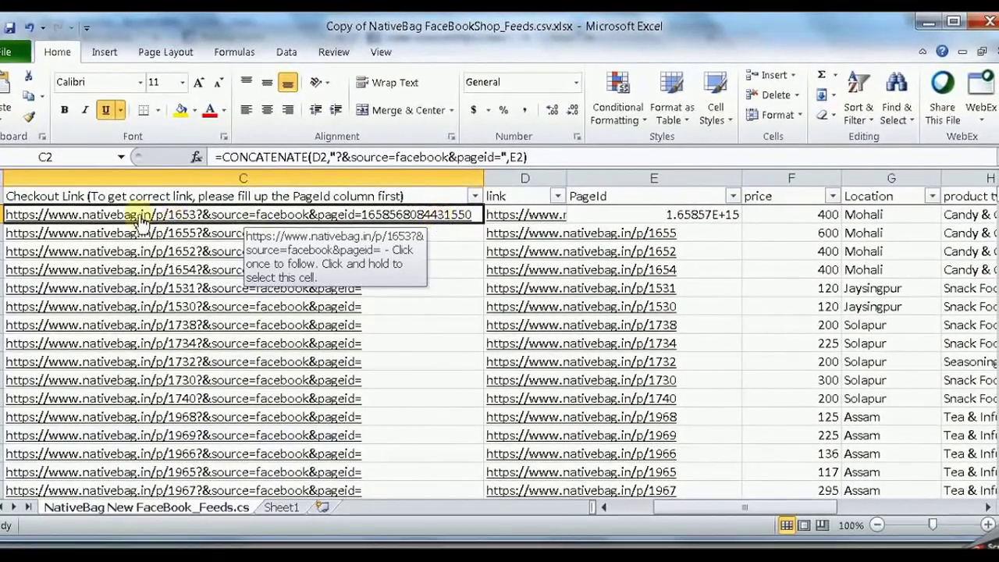
# Step: Copy the page ID from E2 into the second product's PageId cell, E3
pyautogui.click(721, 218)
pyautogui.hotkey('ctrl', 'v')
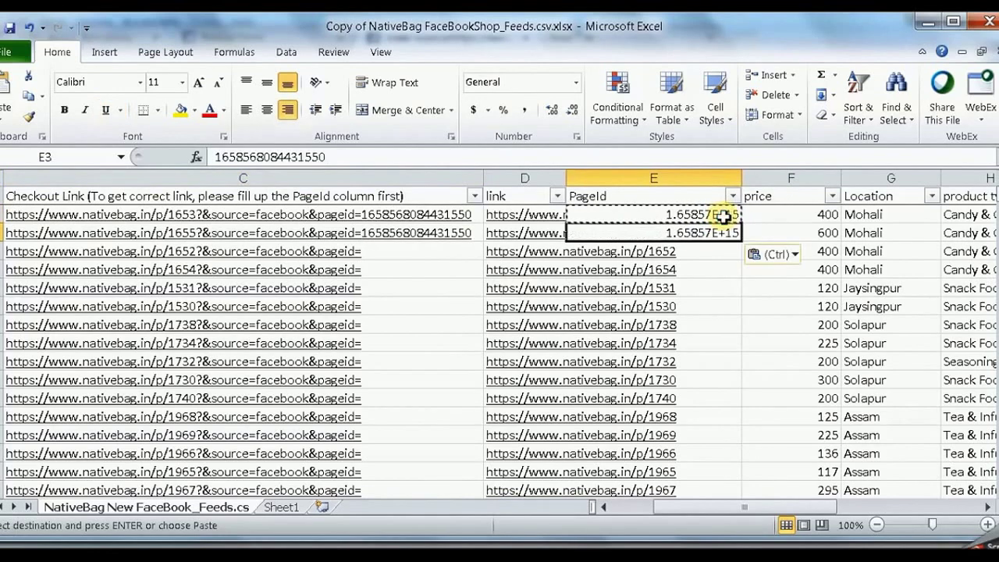
pyautogui.press('Right')
pyautogui.press('Left')
# Step: Paste the copied page ID into every PageId cell from E3 down to the end of the Checkout Link rows
pyautogui.hotkey('shift', 'Down')
pyautogui.hotkey('shift', 'Down')
pyautogui.hotkey('shift', 'Down')
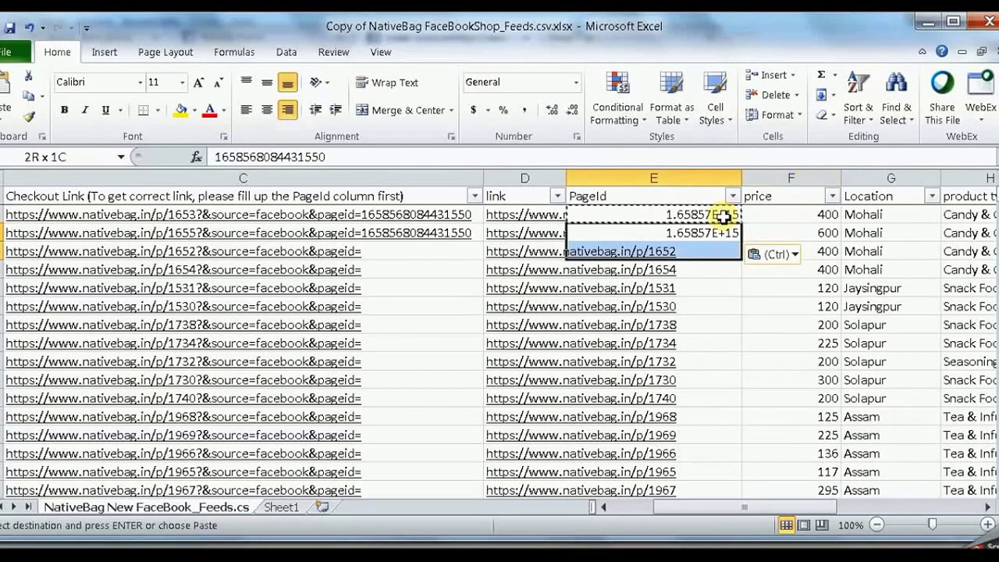
pyautogui.hotkey('shift', 'Down')
pyautogui.hotkey('shift', 'Down')
pyautogui.hotkey('shift', 'Down')
pyautogui.hotkey('shift', 'Down')
pyautogui.hotkey('shift', 'Down')
pyautogui.hotkey('shift', 'Down')
pyautogui.hotkey('shift', 'Down')
pyautogui.hotkey('shift', 'Down')
pyautogui.hotkey('shift', 'Down')
pyautogui.hotkey('shift', 'Down')
pyautogui.hotkey('shift', 'Down')
pyautogui.hotkey('shift', 'Down')
pyautogui.hotkey('shift', 'Down')
pyautogui.hotkey('shift', 'Down')
pyautogui.hotkey('shift', 'Down')
pyautogui.hotkey('shift', 'Down')
pyautogui.hotkey('shift', 'Down')
pyautogui.hotkey('shift', 'Down')
pyautogui.hotkey('shift', 'Down')
pyautogui.hotkey('shift', 'Down')
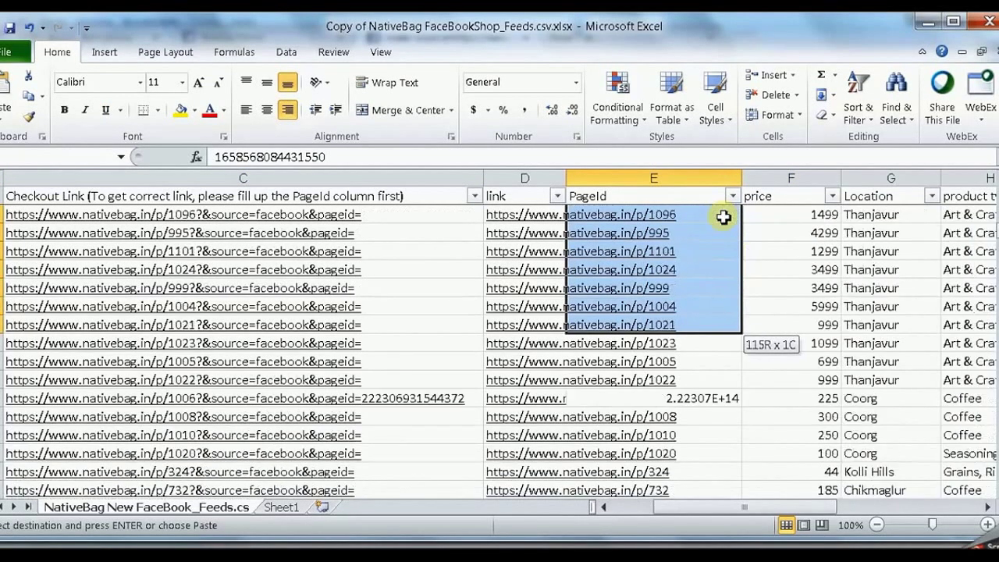
pyautogui.hotkey('shift', 'Down')
pyautogui.hotkey('shift', 'Down')
pyautogui.hotkey('shift', 'Down')
pyautogui.hotkey('shift', 'Down')
pyautogui.hotkey('shift', 'Down')
pyautogui.hotkey('shift', 'Down')
pyautogui.hotkey('shift', 'Down')
pyautogui.hotkey('shift', 'Down')
pyautogui.hotkey('shift', 'Down')
pyautogui.hotkey('shift', 'Down')
pyautogui.hotkey('shift', 'Down')
pyautogui.hotkey('shift', 'Down')
pyautogui.hotkey('shift', 'Down')
pyautogui.hotkey('shift', 'Down')
pyautogui.hotkey('shift', 'Down')
pyautogui.hotkey('shift', 'Down')
pyautogui.hotkey('shift', 'Down')
pyautogui.hotkey('shift', 'Down')
pyautogui.hotkey('shift', 'Down')
pyautogui.hotkey('shift', 'Down')
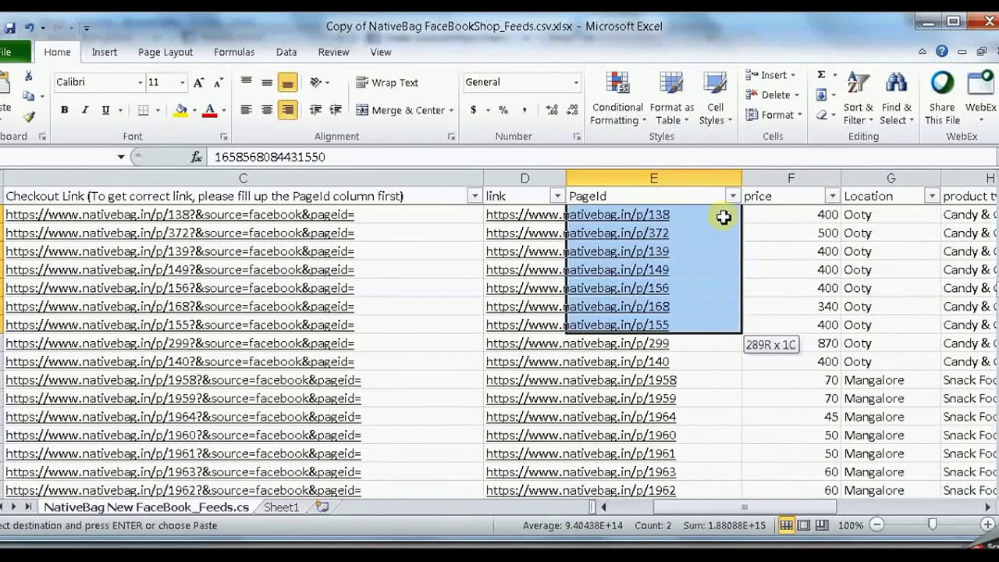
pyautogui.hotkey('shift', 'Right')
pyautogui.hotkey('shift', 'Left')
pyautogui.hotkey('shift', 'Down')
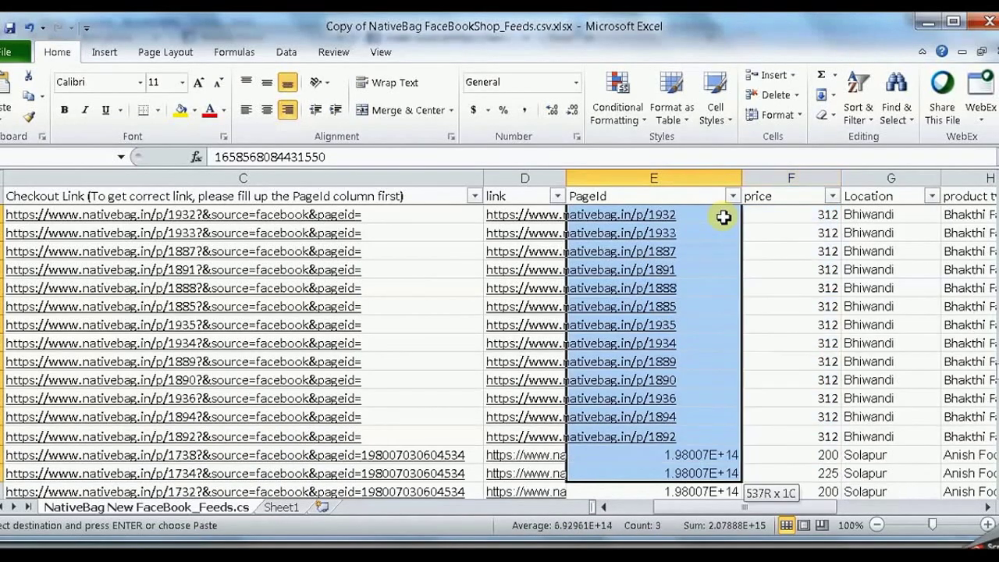
pyautogui.hotkey('shift', 'Down')
pyautogui.hotkey('shift', 'Down')
pyautogui.hotkey('shift', 'Down')
pyautogui.hotkey('shift', 'Down')
pyautogui.hotkey('shift', 'Down')
pyautogui.hotkey('shift', 'Down')
pyautogui.hotkey('shift', 'Down')
pyautogui.hotkey('shift', 'Down')
pyautogui.hotkey('shift', 'Down')
pyautogui.hotkey('shift', 'Down')
pyautogui.hotkey('shift', 'Down')
pyautogui.hotkey('shift', 'Down')
pyautogui.hotkey('shift', 'Down')
pyautogui.hotkey('shift', 'Down')
pyautogui.hotkey('shift', 'Down')
pyautogui.hotkey('shift', 'Down')
pyautogui.hotkey('shift', 'Down')
pyautogui.hotkey('shift', 'Down')
pyautogui.hotkey('shift', 'Down')
pyautogui.hotkey('shift', 'Down')
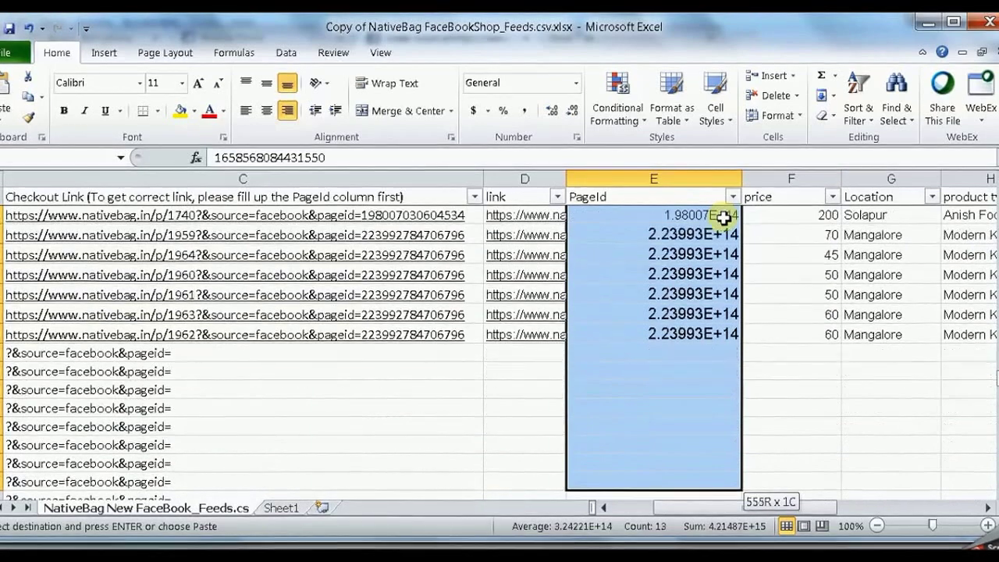
pyautogui.hotkey('shift', 'Down')
pyautogui.hotkey('shift', 'Down')
pyautogui.hotkey('shift', 'Down')
pyautogui.hotkey('shift', 'Down')
pyautogui.hotkey('shift', 'Down')
pyautogui.hotkey('shift', 'Down')
pyautogui.hotkey('shift', 'Down')
pyautogui.hotkey('shift', 'Down')
pyautogui.hotkey('shift', 'Down')
pyautogui.hotkey('shift', 'Down')
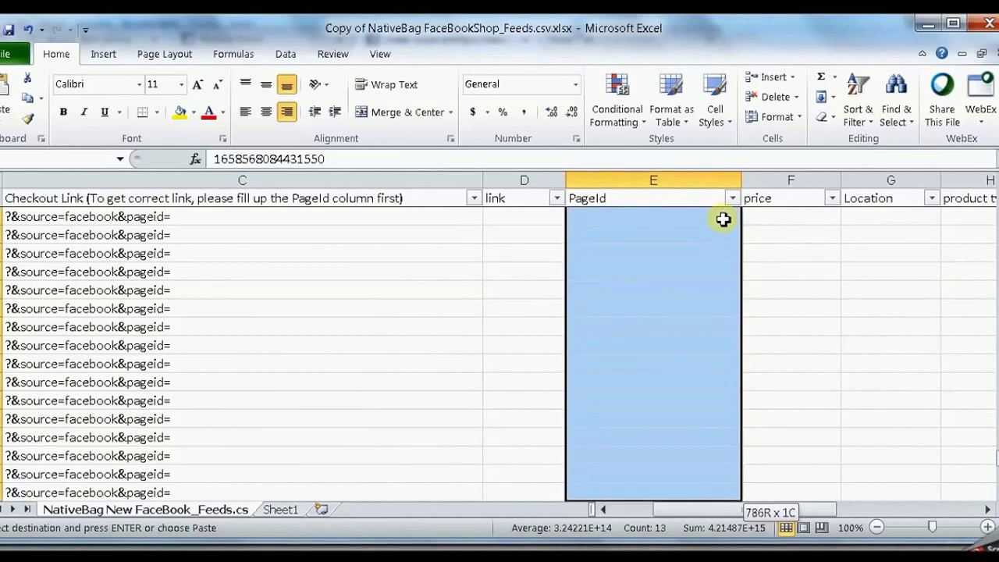
pyautogui.hotkey('shift', 'Down')
pyautogui.hotkey('shift', 'Down')
pyautogui.hotkey('shift', 'Down')
pyautogui.hotkey('shift', 'Down')
pyautogui.hotkey('shift', 'Down')
pyautogui.hotkey('shift', 'Down')
pyautogui.hotkey('shift', 'Down')
pyautogui.hotkey('shift', 'Down')
pyautogui.hotkey('shift', 'Down')
pyautogui.hotkey('shift', 'Down')
pyautogui.hotkey('shift', 'Down')
pyautogui.hotkey('shift', 'Down')
pyautogui.hotkey('shift', 'Down')
pyautogui.hotkey('shift', 'Down')
pyautogui.hotkey('shift', 'Down')
pyautogui.hotkey('shift', 'Down')
pyautogui.hotkey('shift', 'Down')
pyautogui.hotkey('shift', 'Down')
pyautogui.hotkey('shift', 'Down')
pyautogui.hotkey('shift', 'Down')
pyautogui.hotkey('shift', 'Left')
pyautogui.hotkey('shift', 'Right')
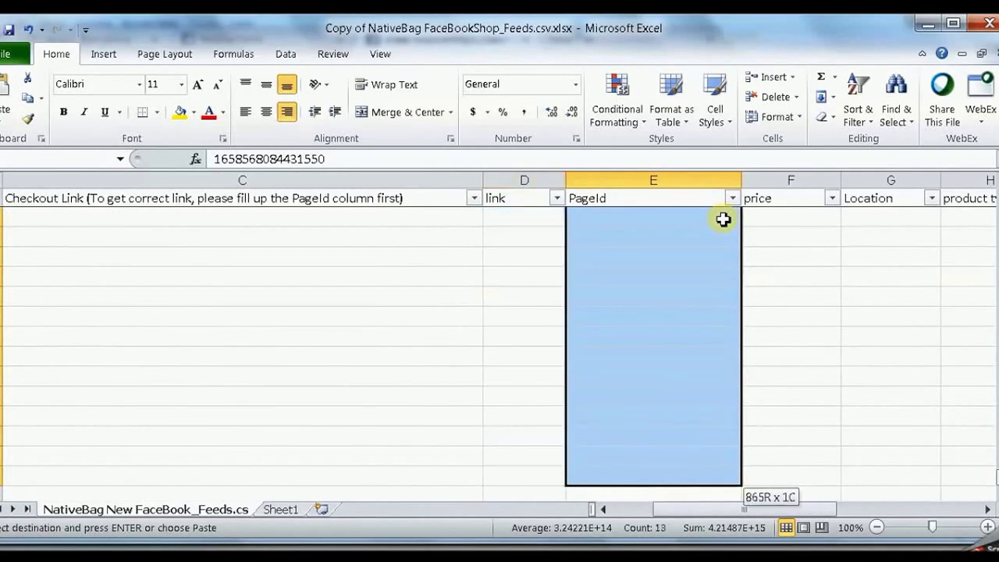
pyautogui.hotkey('shift', 'Up')
pyautogui.hotkey('shift', 'Up')
pyautogui.hotkey('shift', 'Up')
pyautogui.hotkey('shift', 'Up')
pyautogui.hotkey('shift', 'Up')
pyautogui.hotkey('shift', 'Up')
pyautogui.hotkey('shift', 'Up')
pyautogui.hotkey('shift', 'Up')
pyautogui.hotkey('shift', 'Up')
pyautogui.hotkey('shift', 'Up')
pyautogui.hotkey('shift', 'Up')
pyautogui.hotkey('shift', 'Up')
pyautogui.hotkey('shift', 'Up')
pyautogui.hotkey('shift', 'Up')
pyautogui.hotkey('shift', 'Up')
pyautogui.hotkey('shift', 'Up')
pyautogui.hotkey('shift', 'Up')
pyautogui.hotkey('shift', 'Up')
pyautogui.hotkey('shift', 'Up')
pyautogui.hotkey('shift', 'Up')
pyautogui.hotkey('shift', 'Down')
pyautogui.hotkey('shift', 'Down')
pyautogui.hotkey('shift', 'Down')
pyautogui.hotkey('shift', 'Down')
pyautogui.hotkey('shift', 'Down')
pyautogui.hotkey('shift', 'Down')
pyautogui.hotkey('shift', 'Down')
pyautogui.hotkey('shift', 'Down')
pyautogui.hotkey('shift', 'Down')
pyautogui.hotkey('shift', 'Down')
pyautogui.hotkey('shift', 'Down')
pyautogui.hotkey('shift', 'Down')
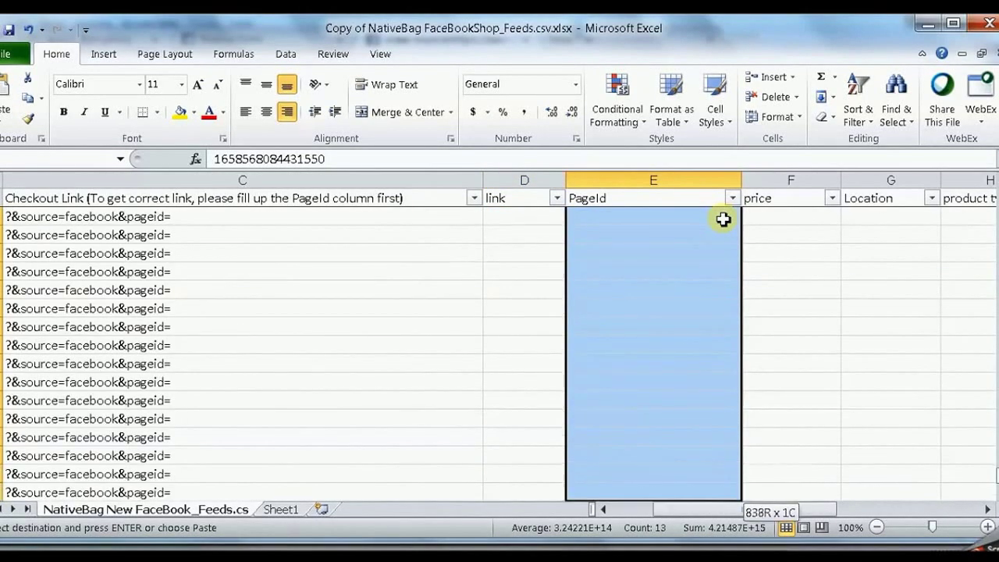
pyautogui.hotkey('shift', 'Up')
pyautogui.hotkey('shift', 'Up')
pyautogui.hotkey('shift', 'Up')
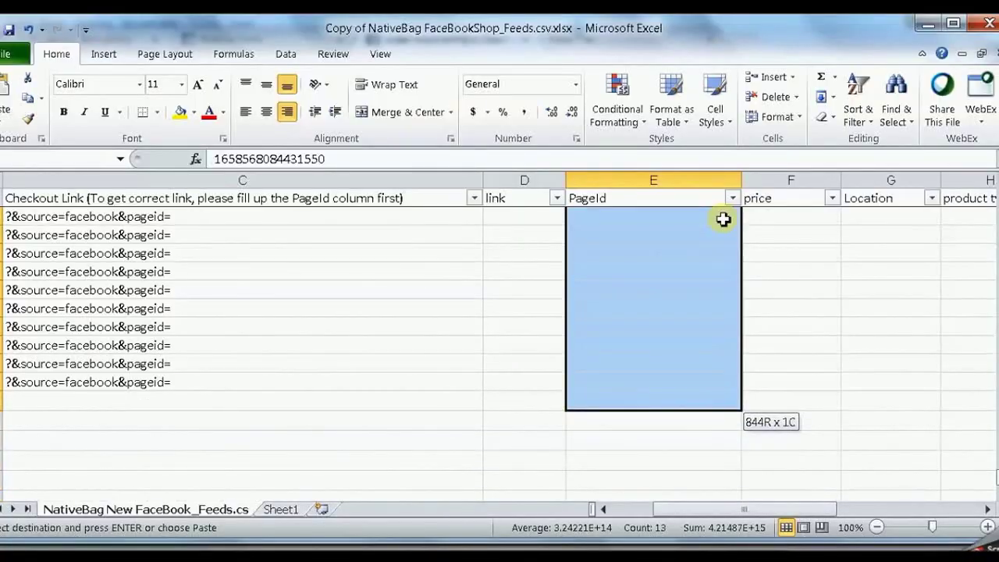
pyautogui.hotkey('ctrl', 'v')
# Step: Return to the first product row and review its fields across the columns, from the description and checkout link to the product type
pyautogui.hotkey('ctrl', 'Up')
pyautogui.press('Down')
pyautogui.press('Left')
pyautogui.press('Left')
pyautogui.press('Left')
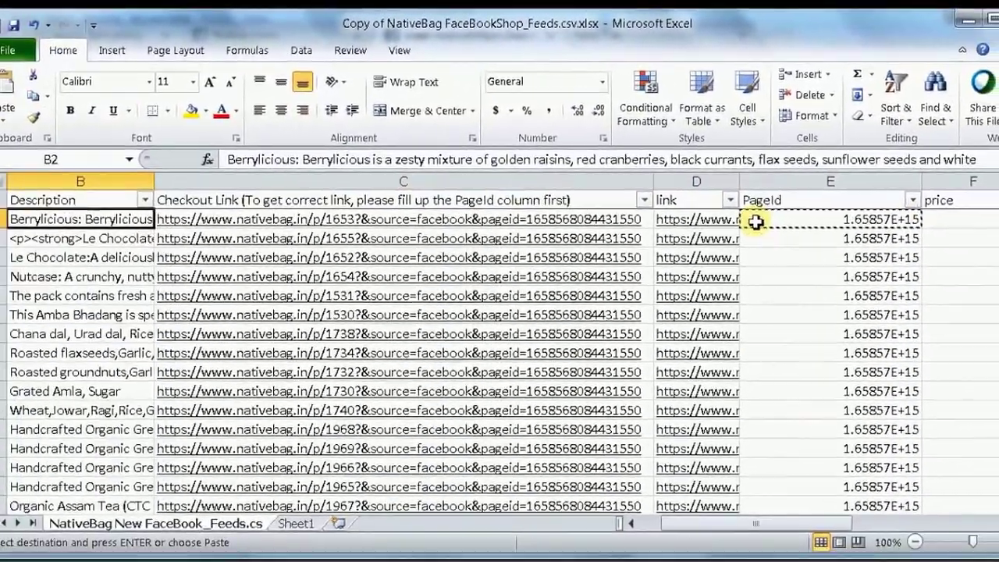
pyautogui.press('Left')
pyautogui.press('Right')
pyautogui.press('Right')
pyautogui.press('Right')
pyautogui.press('Right')
pyautogui.press('Right')
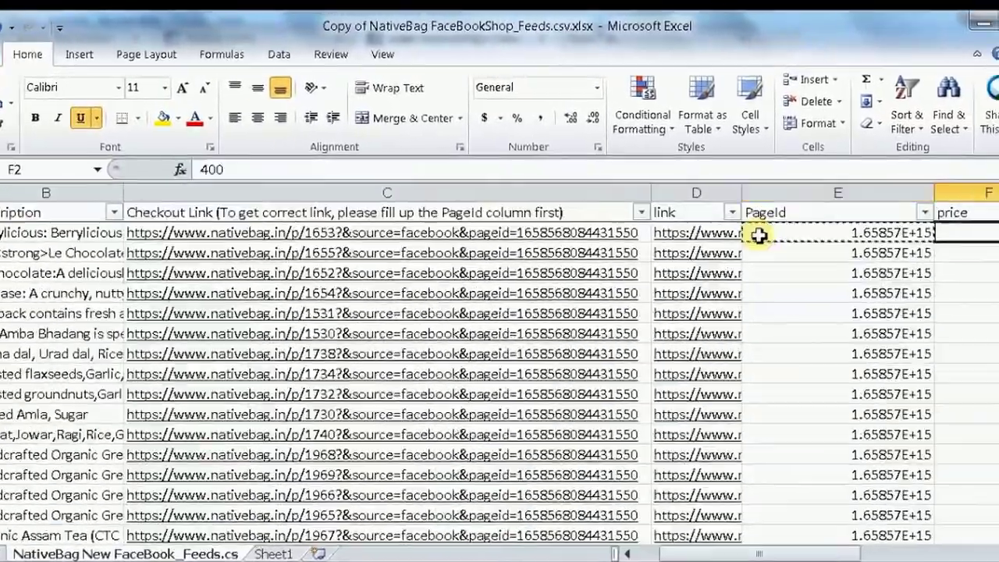
pyautogui.press('Right')
pyautogui.press('Right')
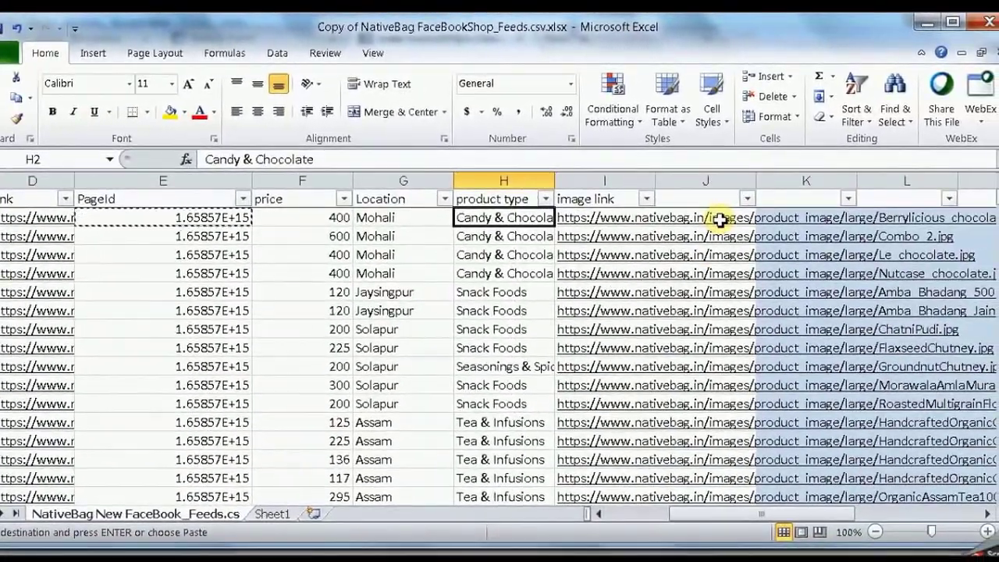
# Step: Filter the Location column to show only the Bangalore products
pyautogui.click(444, 198)
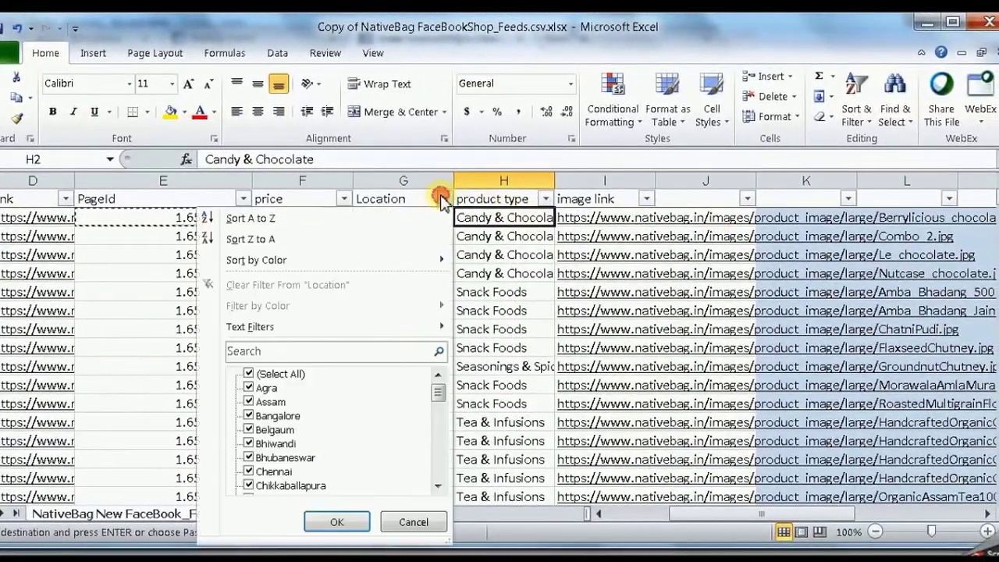
pyautogui.click(249, 374)
pyautogui.click(248, 416)
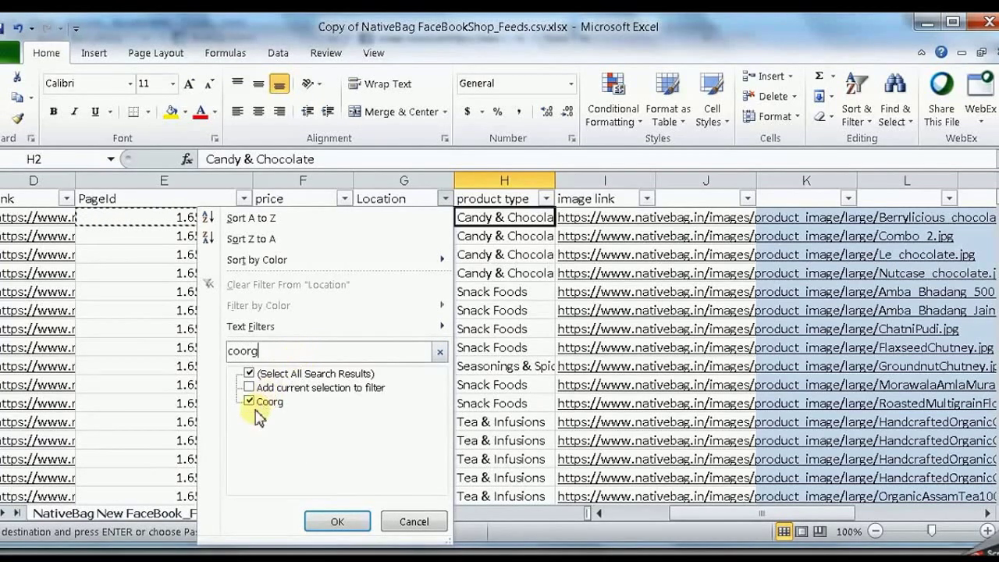
pyautogui.press('BackSpace')
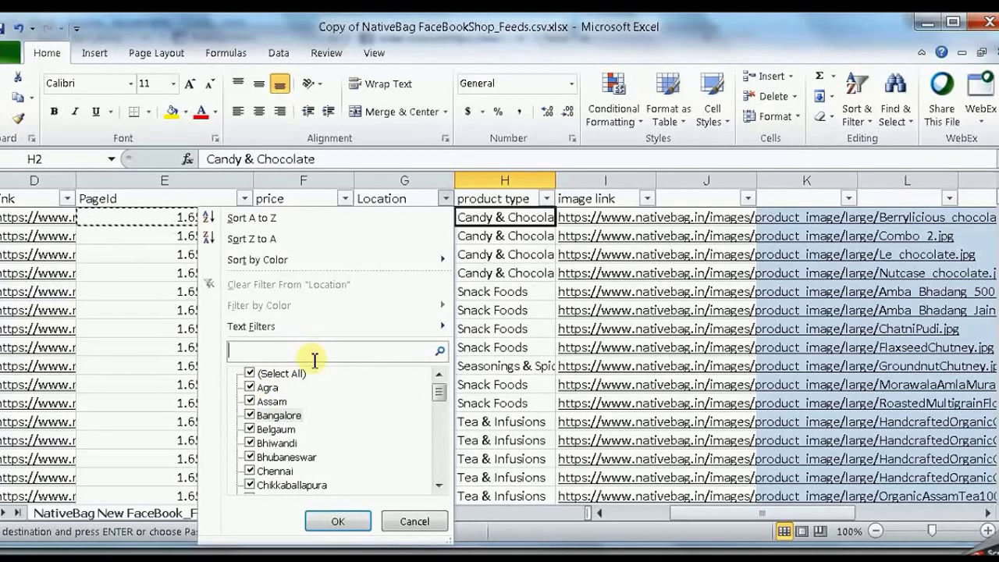
pyautogui.click(251, 374)
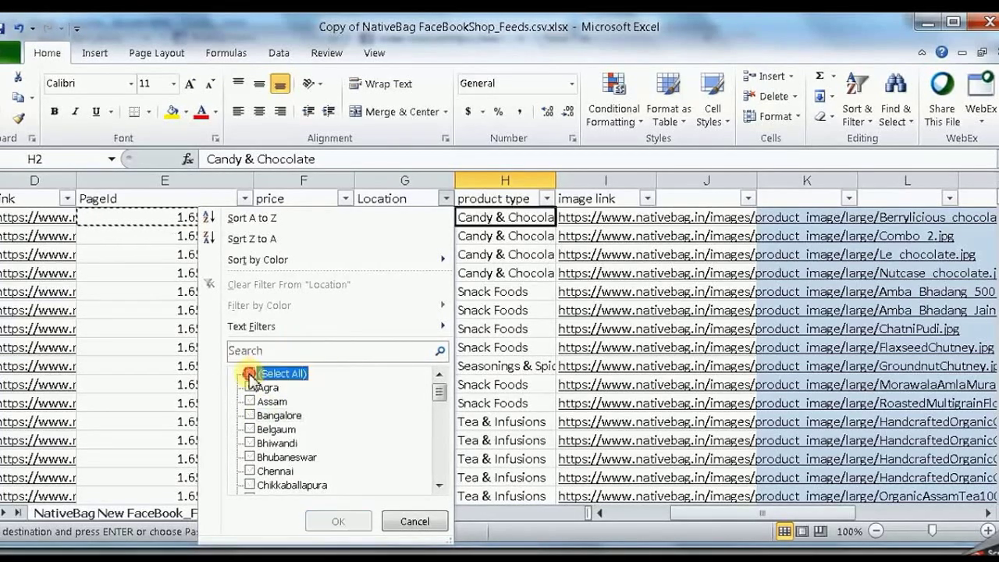
pyautogui.click(251, 415)
pyautogui.click(336, 520)
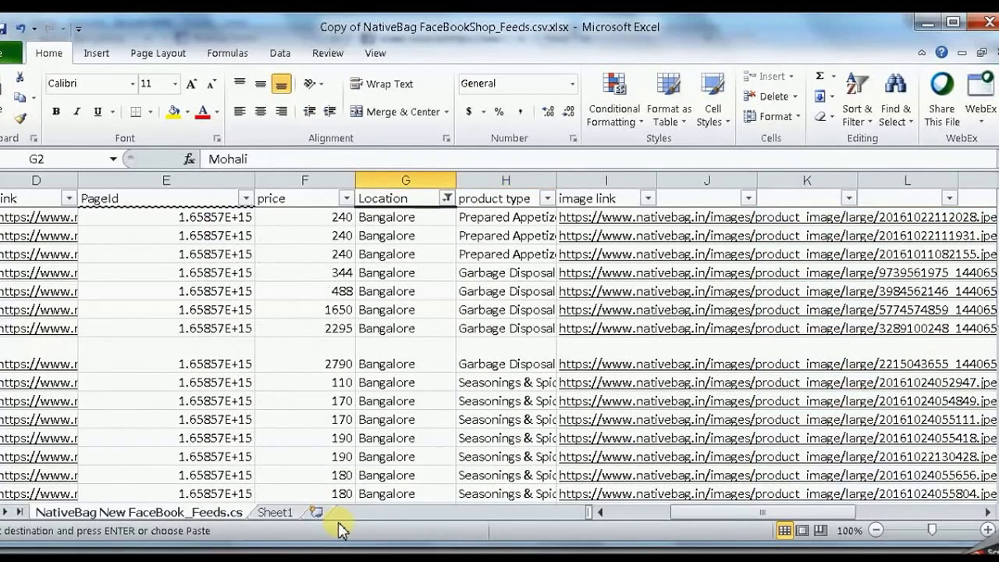
# Step: Filter the product type column to show only My Amma's Homemade
pyautogui.click(548, 200)
pyautogui.click(353, 373)
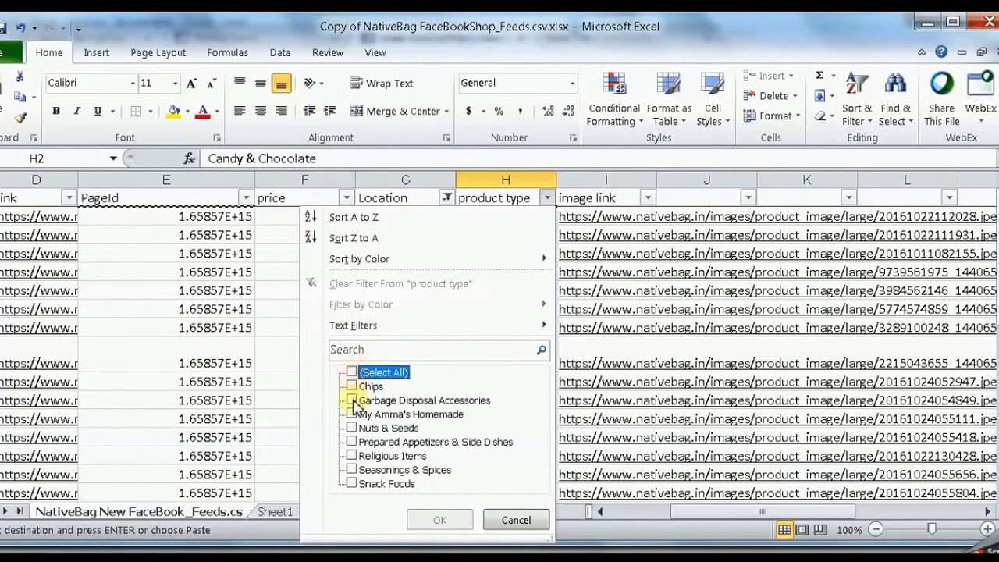
pyautogui.click(352, 414)
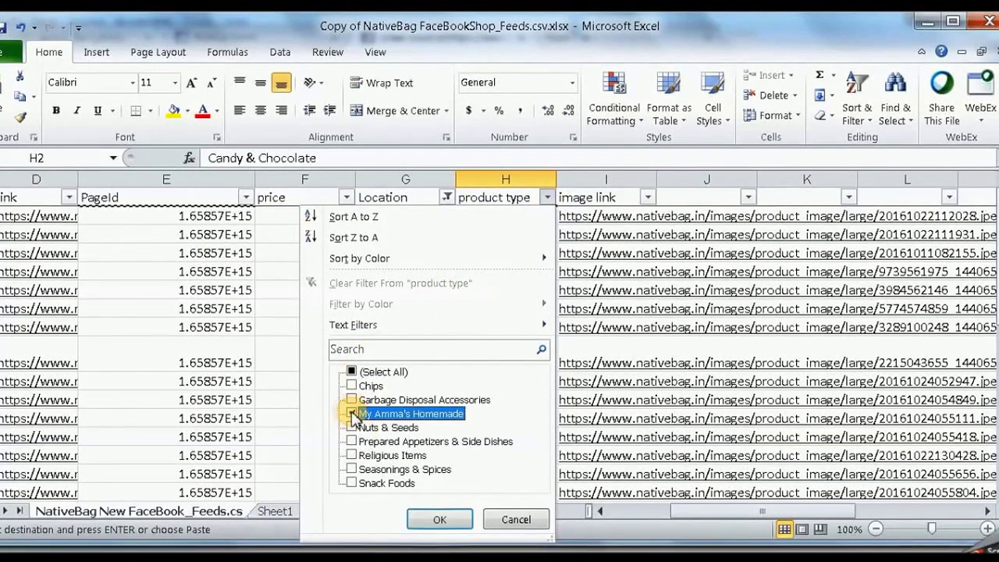
pyautogui.click(434, 518)
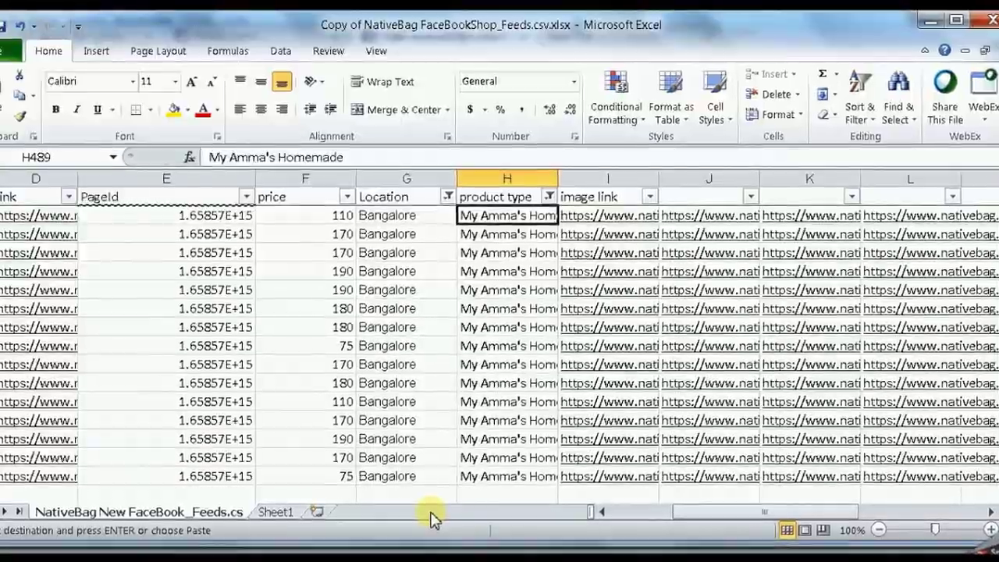
# Step: Copy the product name Adai Mix from the first filtered row of the feed
pyautogui.press('Left')
pyautogui.press('Left')
pyautogui.press('Left')
pyautogui.press('Left')
pyautogui.press('Left')
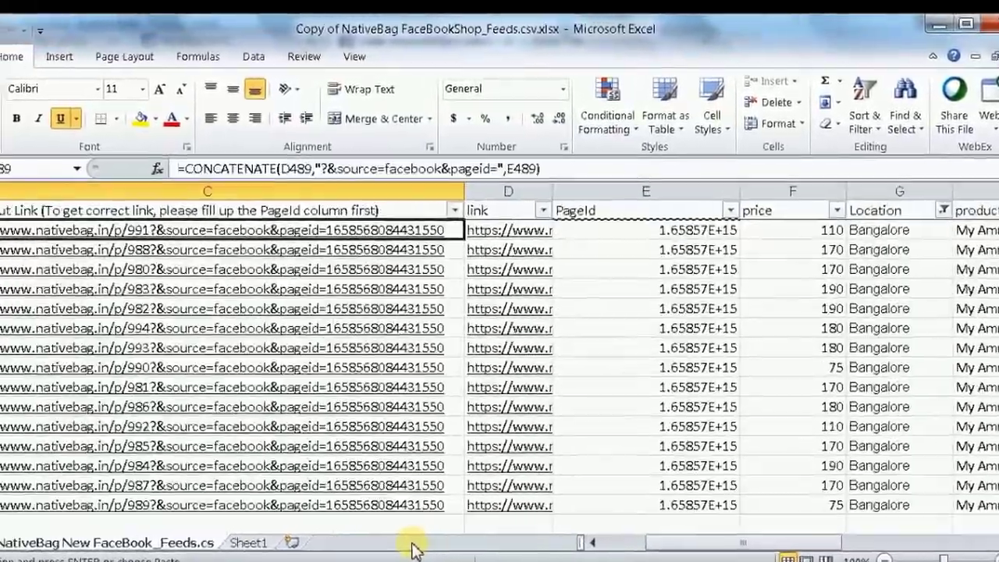
pyautogui.press('Left')
pyautogui.press('Left')
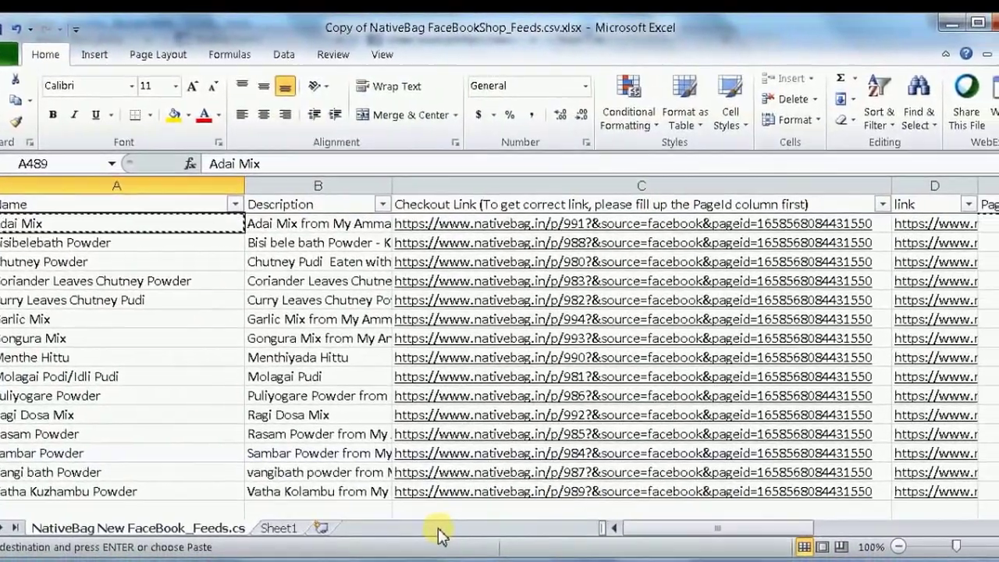
# Step: Switch to the browser, close the page source, and start adding a product in the Native Items page's shop
pyautogui.hotkey('alt', 'Tab')
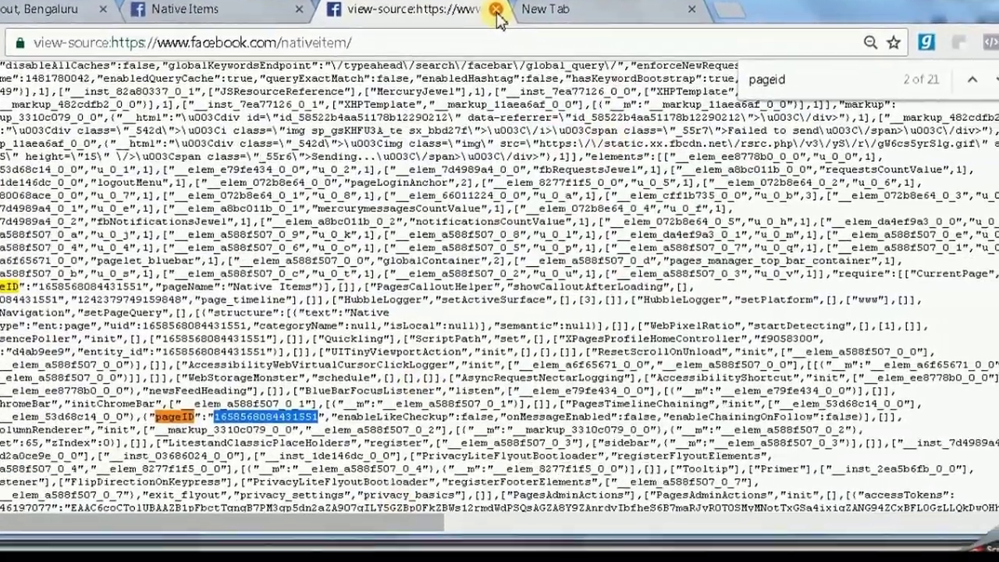
pyautogui.click(496, 9)
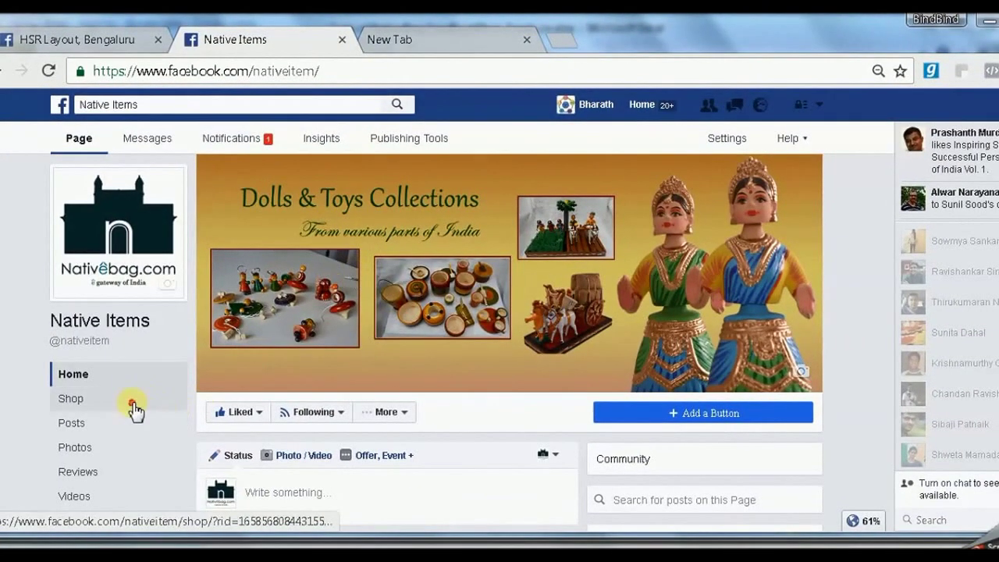
pyautogui.click(135, 410)
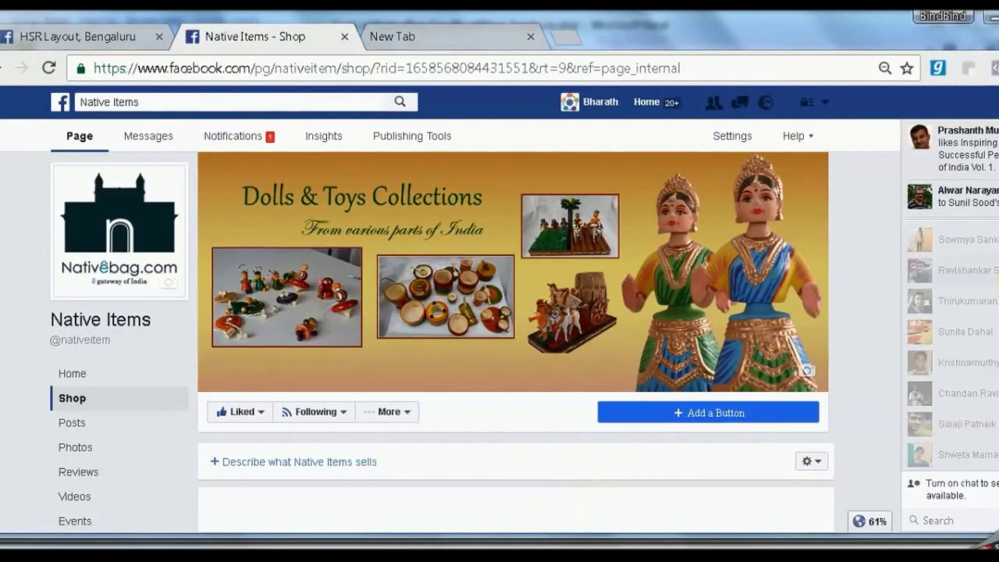
pyautogui.scroll(-3, 515, 327)
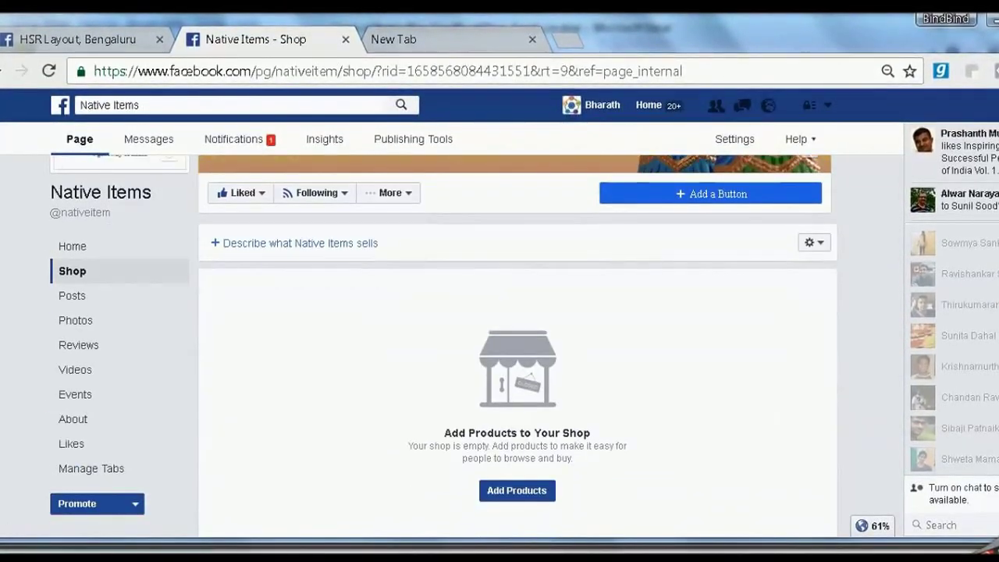
pyautogui.click(517, 490)
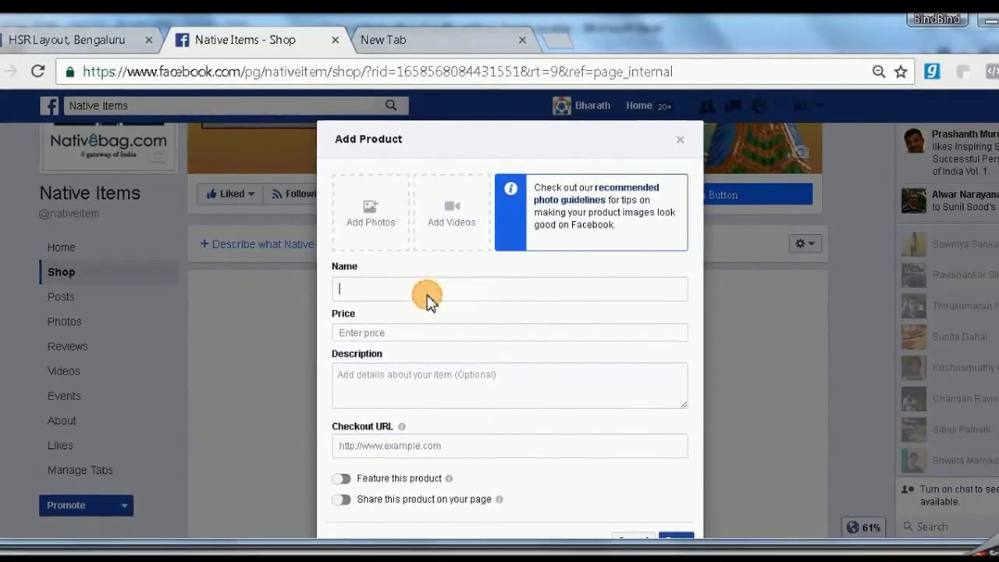
# Step: Enter Adai Mix as the product name and fill the description with the text copied from the feed's Description column in Excel
pyautogui.write('Adai Mix')
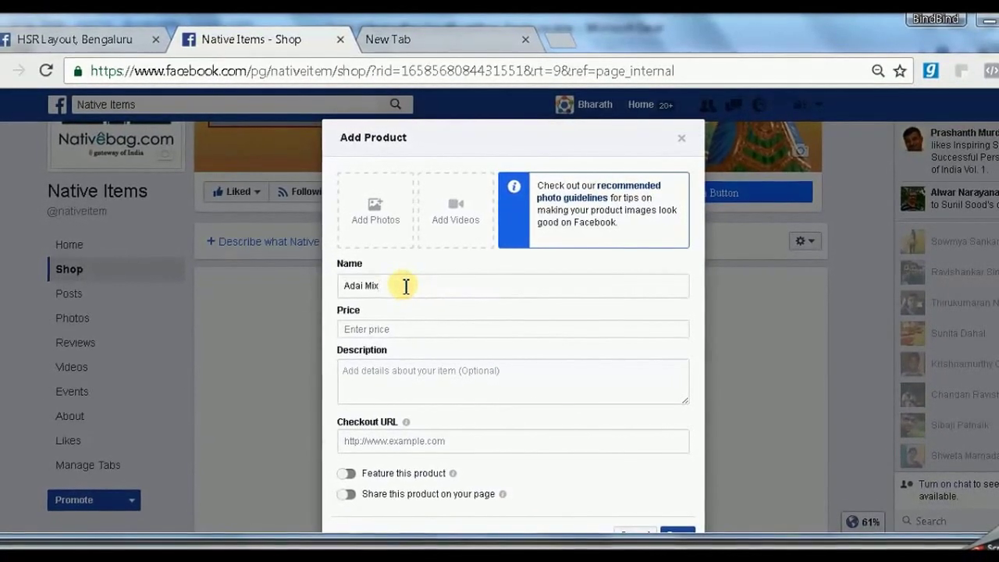
pyautogui.hotkey('alt', 'Tab')
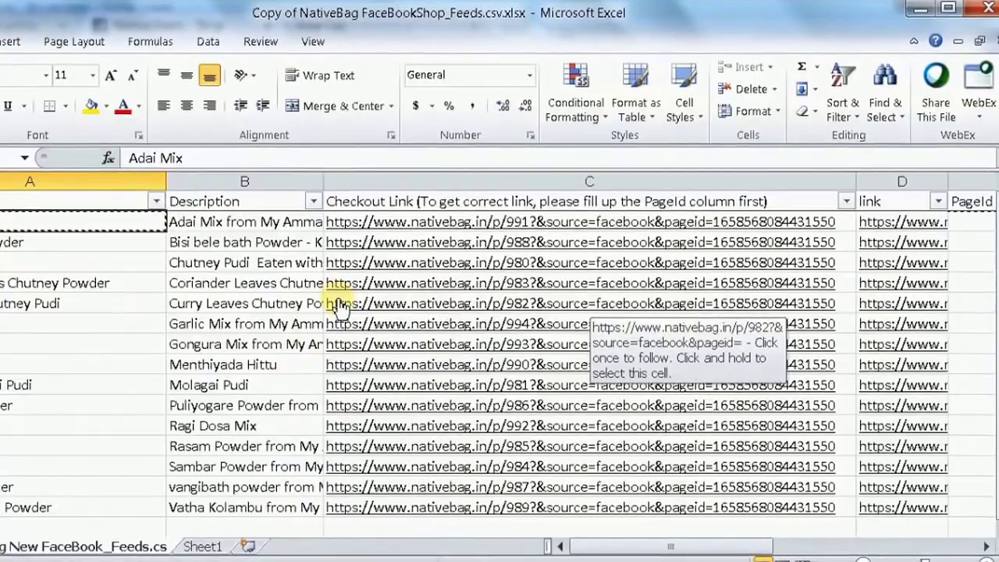
pyautogui.press('Right')
pyautogui.hotkey('alt', 'Tab')
pyautogui.press('Tab')
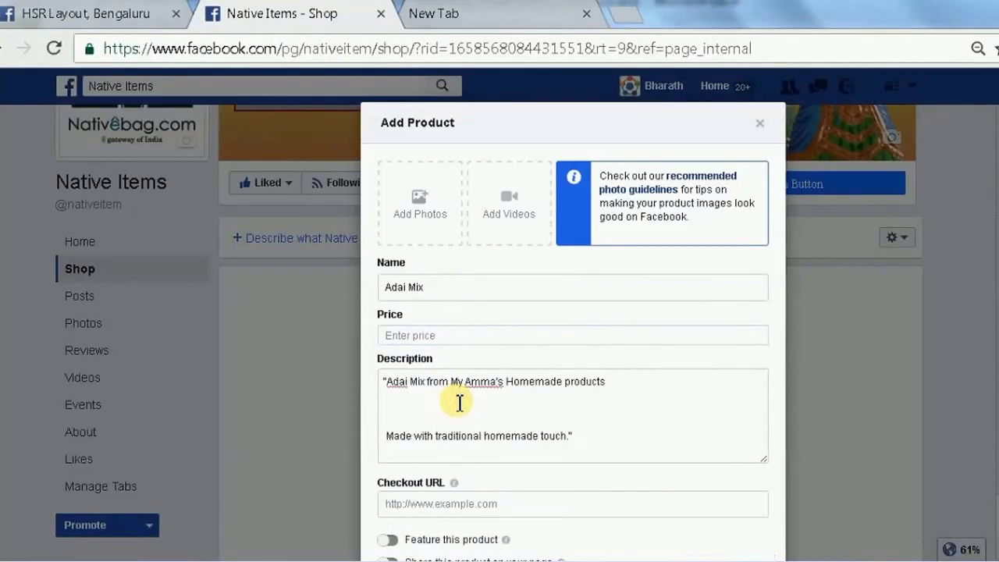
# Step: Remove the quotation marks and the blank lines from the Adai Mix description
pyautogui.press('Up')
pyautogui.hotkey('shift', 'Up')
pyautogui.hotkey('shift', 'Up')
pyautogui.hotkey('shift', 'Up')
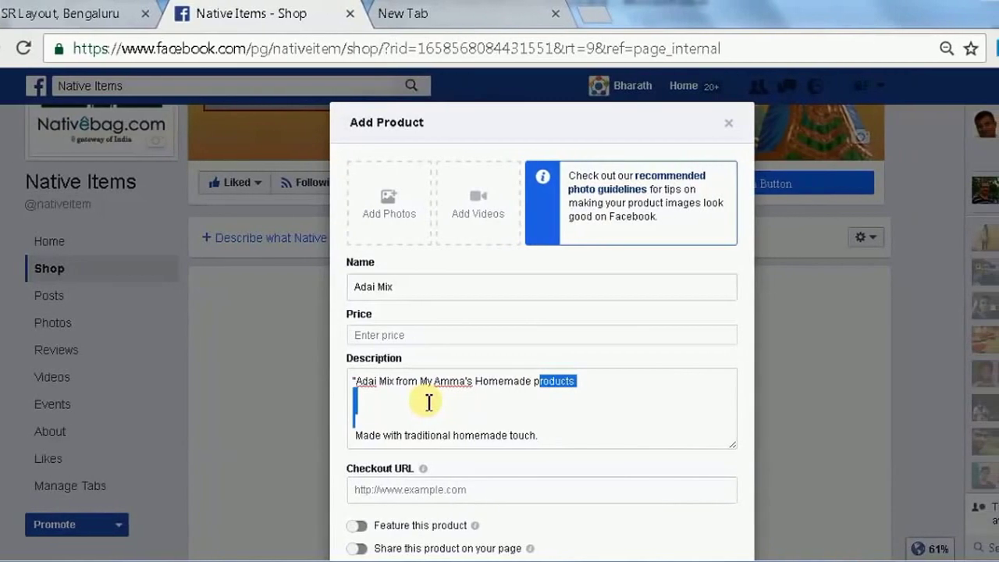
pyautogui.hotkey('shift', 'Down')
pyautogui.press('BackSpace')
pyautogui.press('BackSpace')
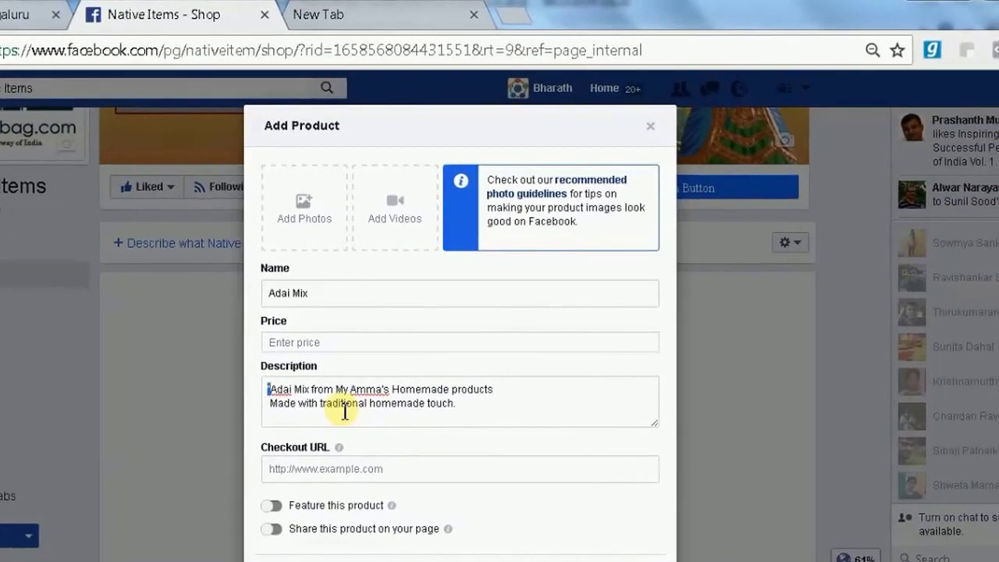
# Step: Set the product price to 110, copied from the Adai Mix row's price cell in Excel
pyautogui.click(311, 342)
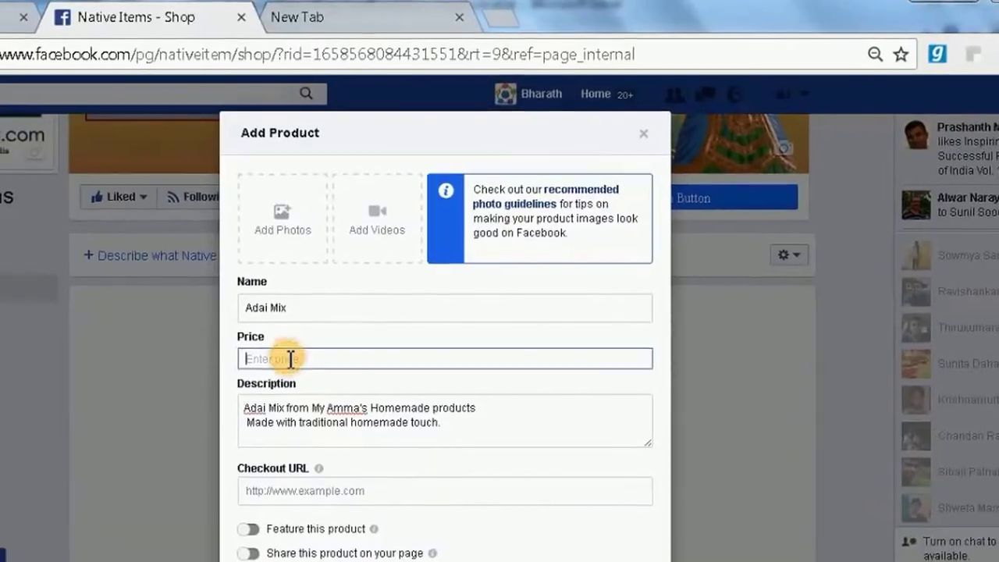
pyautogui.hotkey('alt', 'Tab')
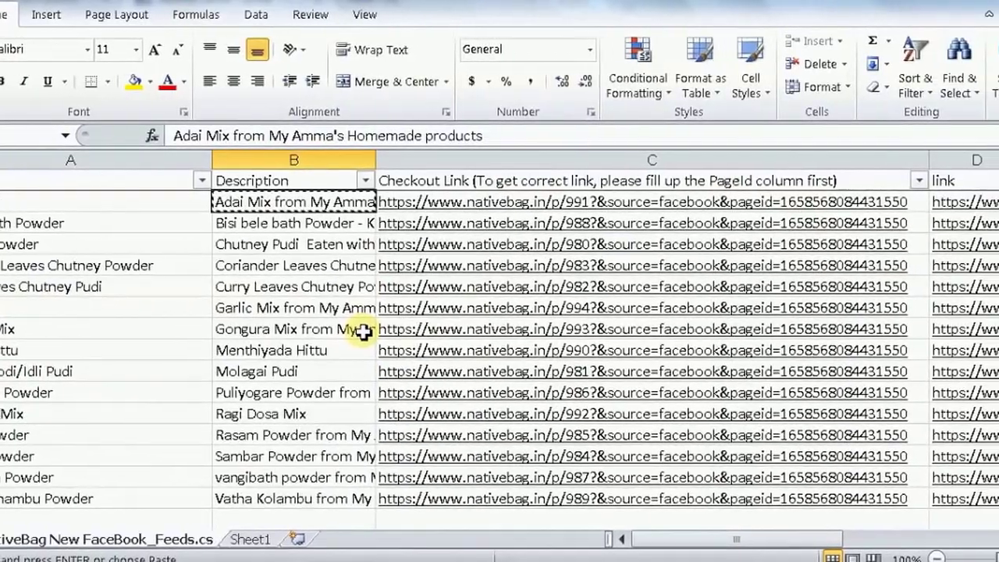
pyautogui.press('Right')
pyautogui.press('Right')
pyautogui.press('Right')
pyautogui.press('Right')
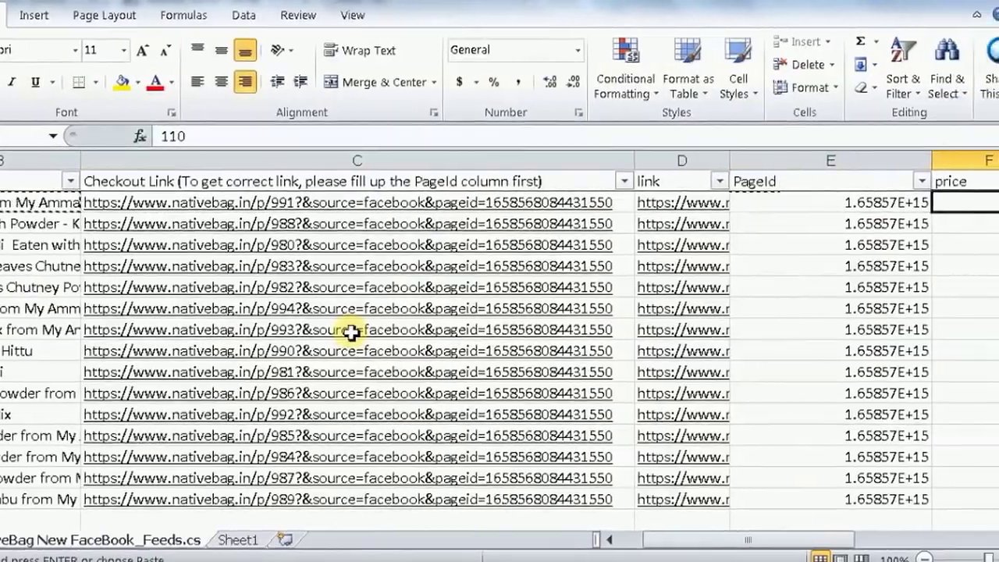
pyautogui.hotkey('alt', 'Tab')
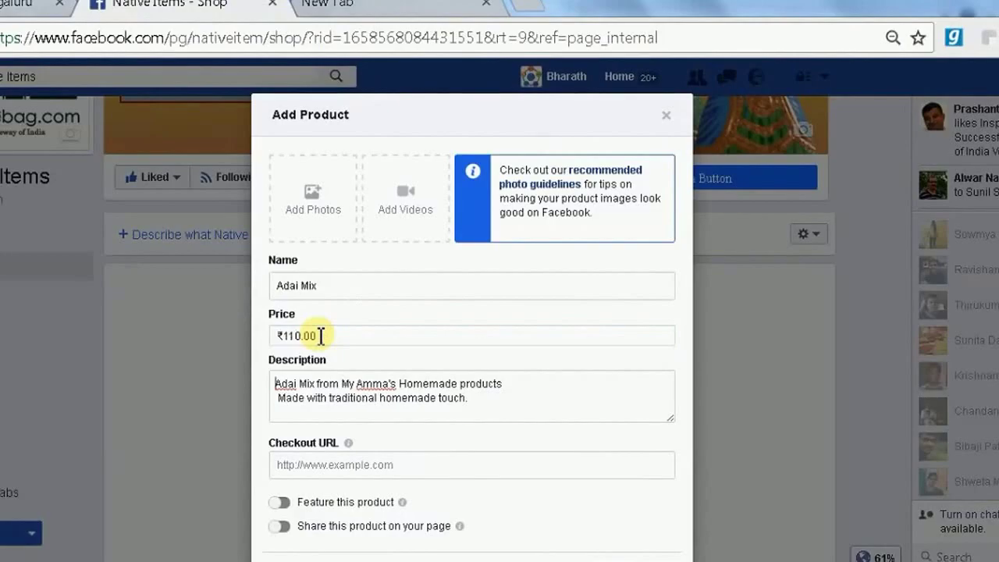
# Step: Copy the Adai Mix checkout link from the Excel feed and paste it as the product's Checkout URL in the browser
pyautogui.hotkey('alt', 'Tab')
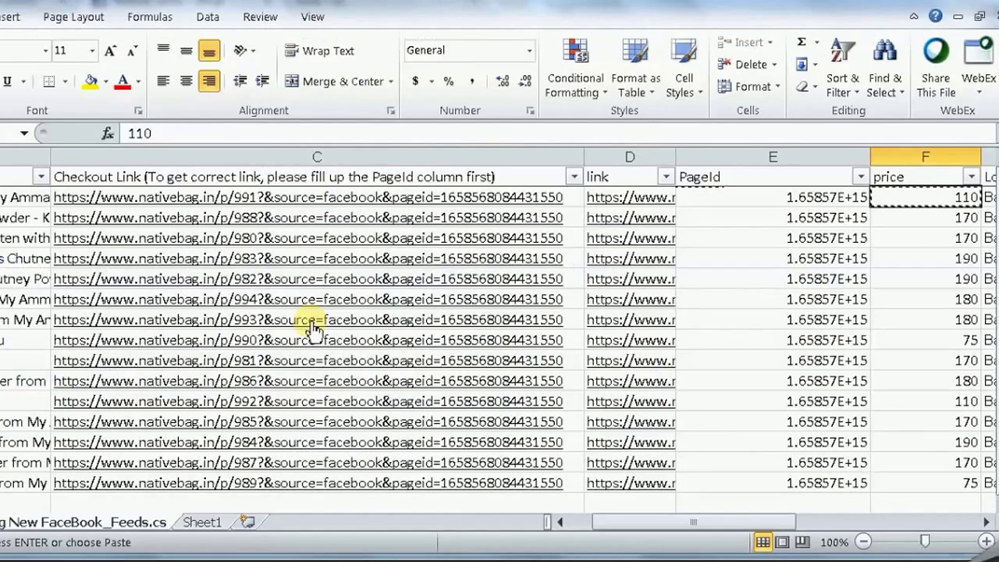
pyautogui.press('Left')
pyautogui.press('Left')
pyautogui.press('Left')
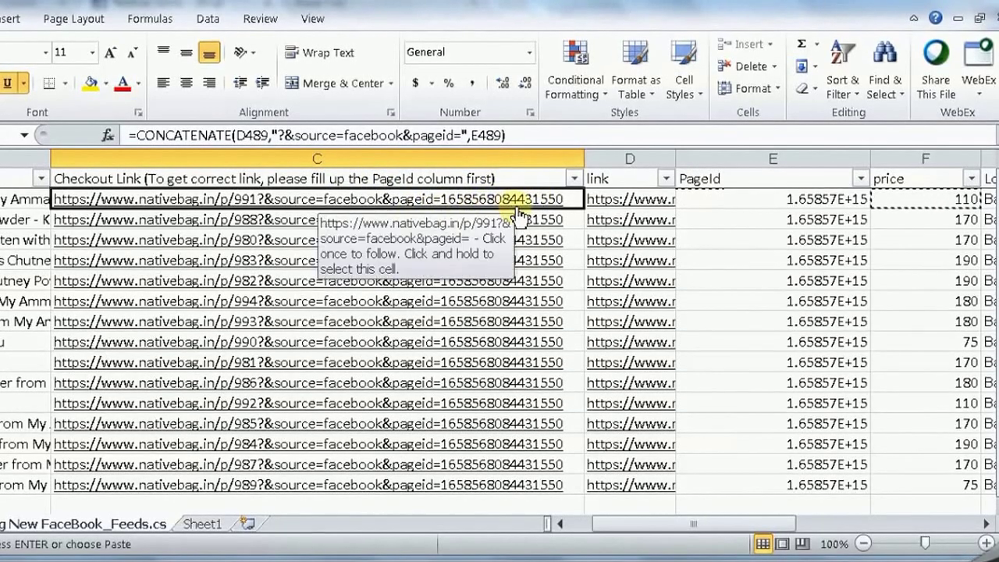
pyautogui.hotkey('alt', 'Tab')
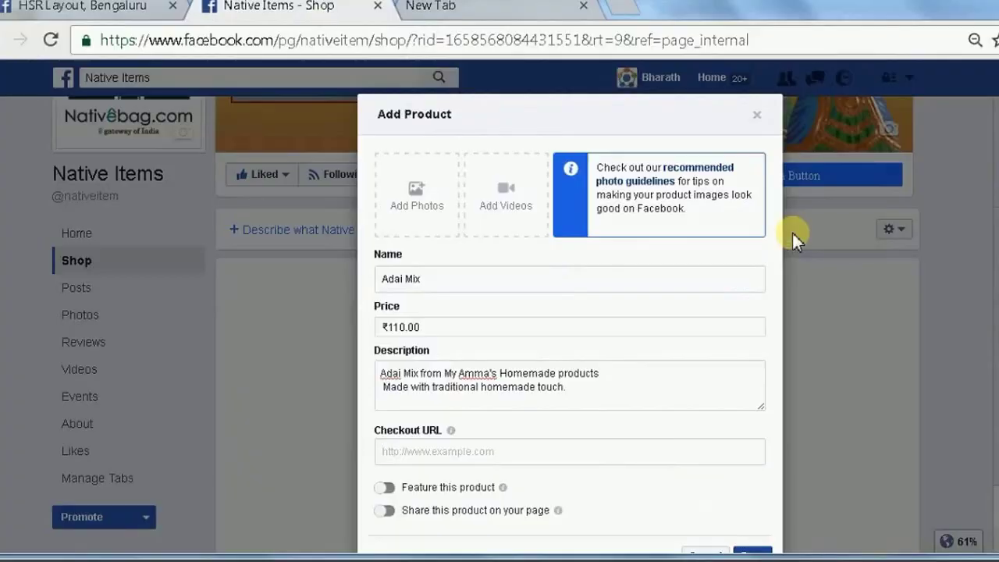
pyautogui.hotkey('ctrl', 'v')
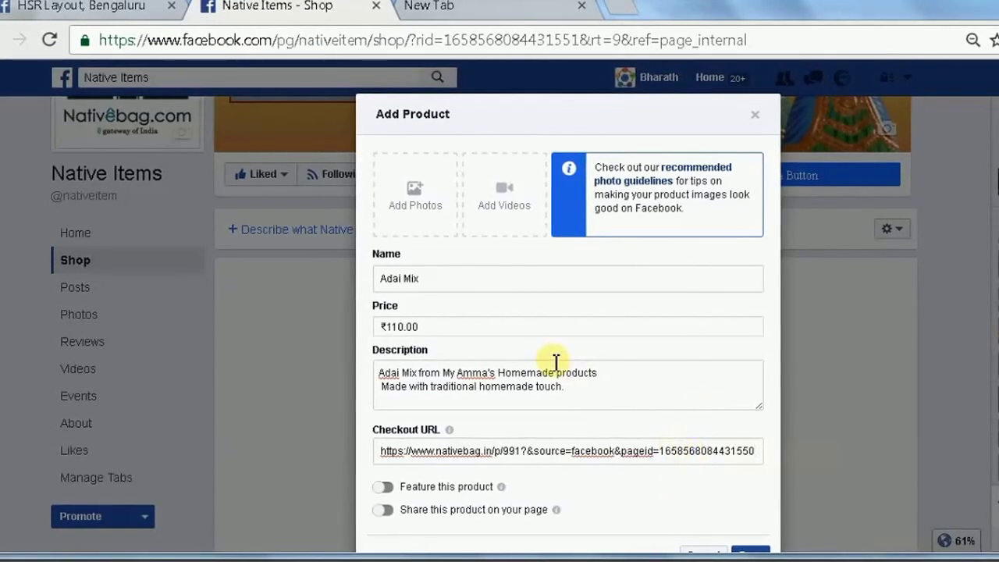
# Step: Open the product photo file selection in the browser, and copy the Adai Mix row's first image link from the Excel feed
pyautogui.click(430, 227)
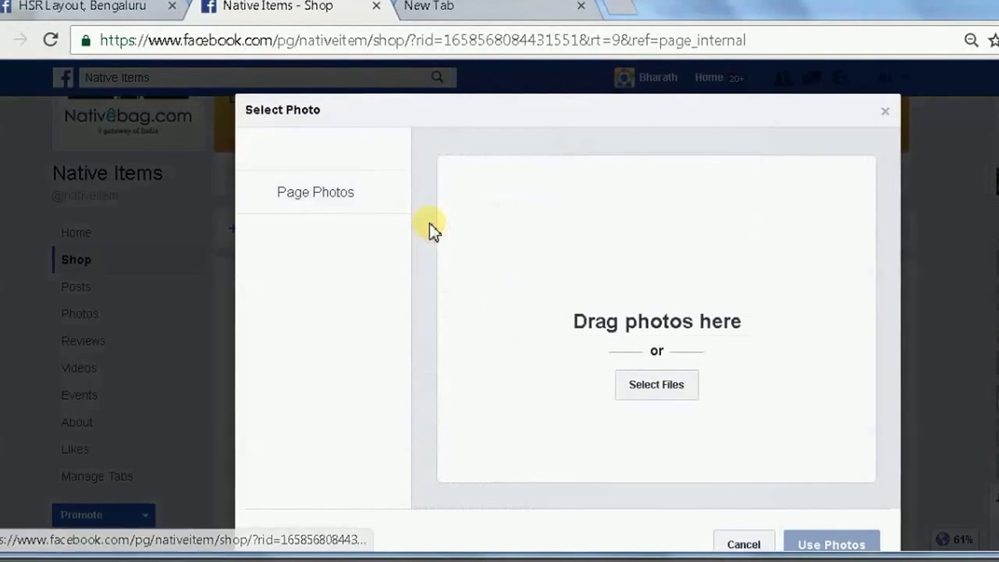
pyautogui.click(637, 392)
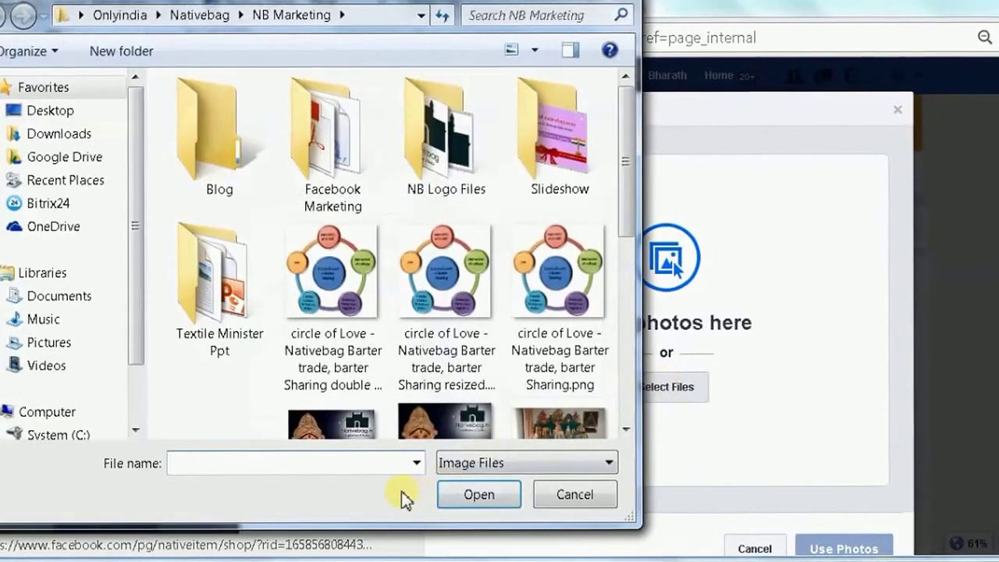
pyautogui.hotkey('alt', 'Tab')
pyautogui.press('Right')
pyautogui.press('Right')
pyautogui.press('Right')
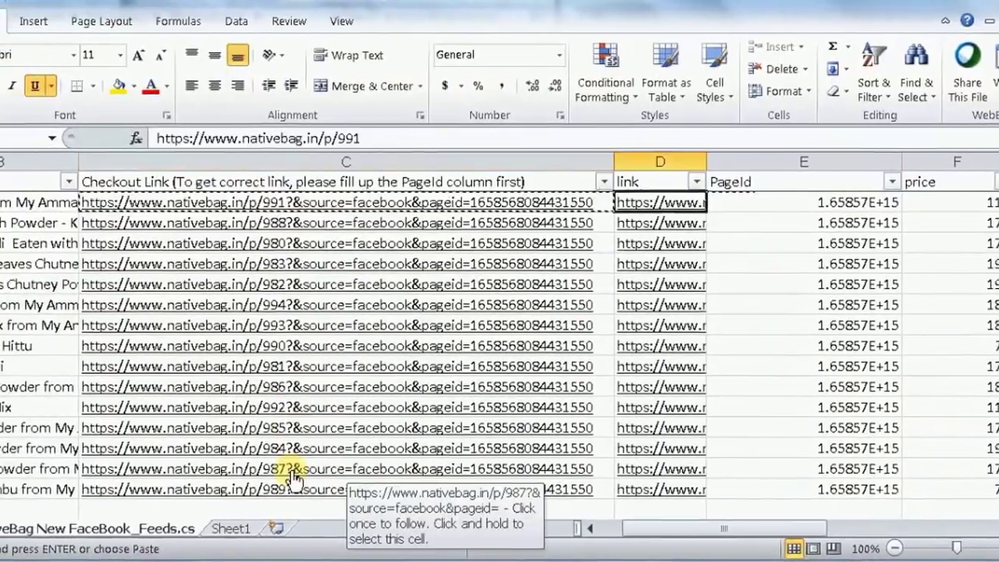
pyautogui.press('Right')
pyautogui.press('Right')
pyautogui.press('Right')
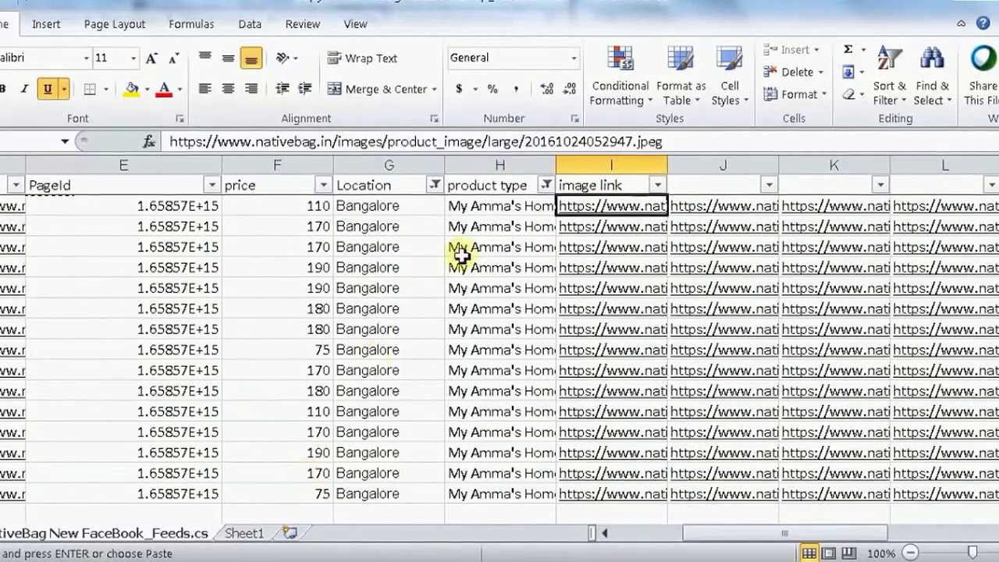
pyautogui.hotkey('ctrl', 'c')
# Step: Load the copied image link 20161024052947.jpeg as the file and use it as the Adai Mix product photo
pyautogui.hotkey('alt', 'Tab')
pyautogui.hotkey('ctrl', 'v')
pyautogui.hotkey('ctrl', 'a')
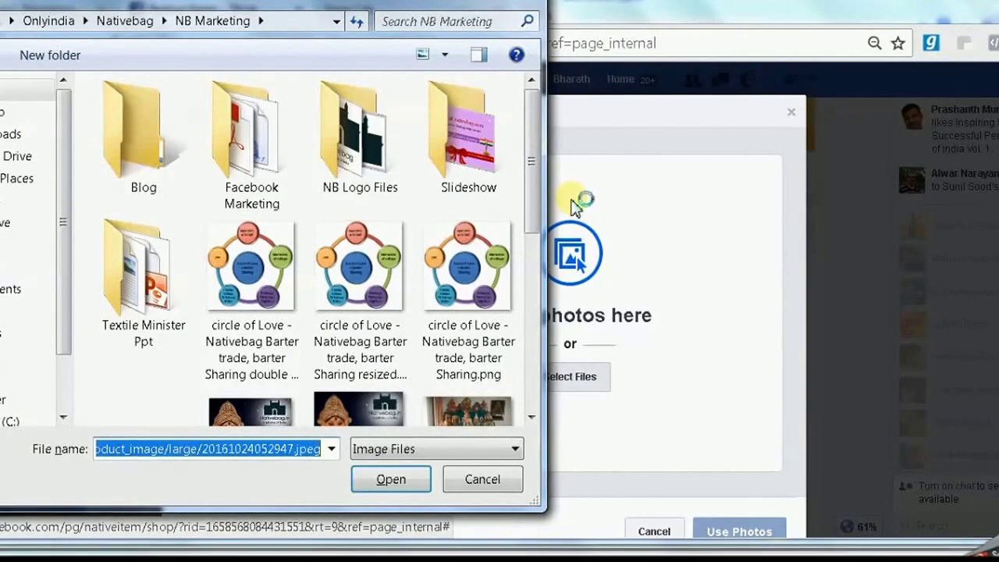
pyautogui.press('Return')
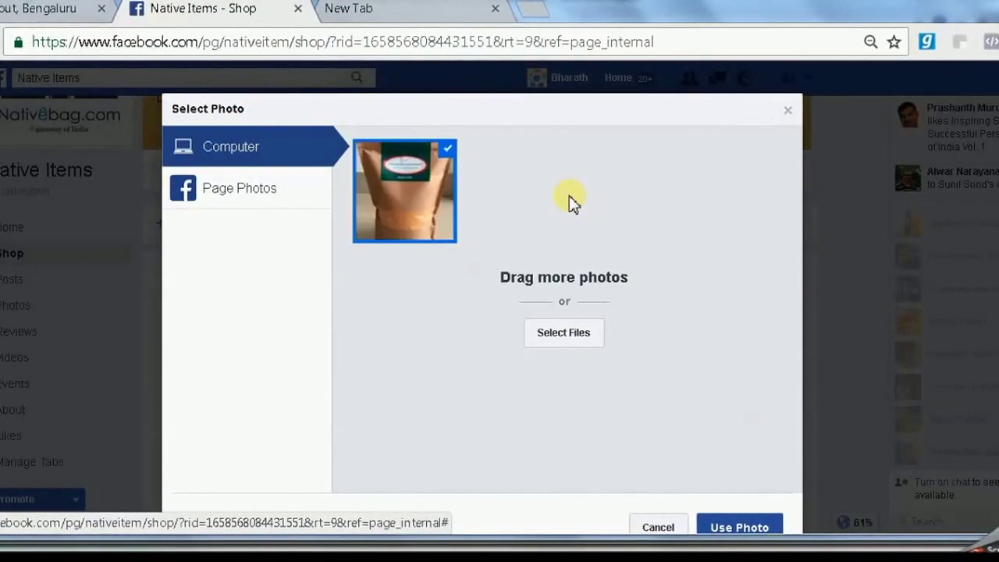
pyautogui.click(729, 529)
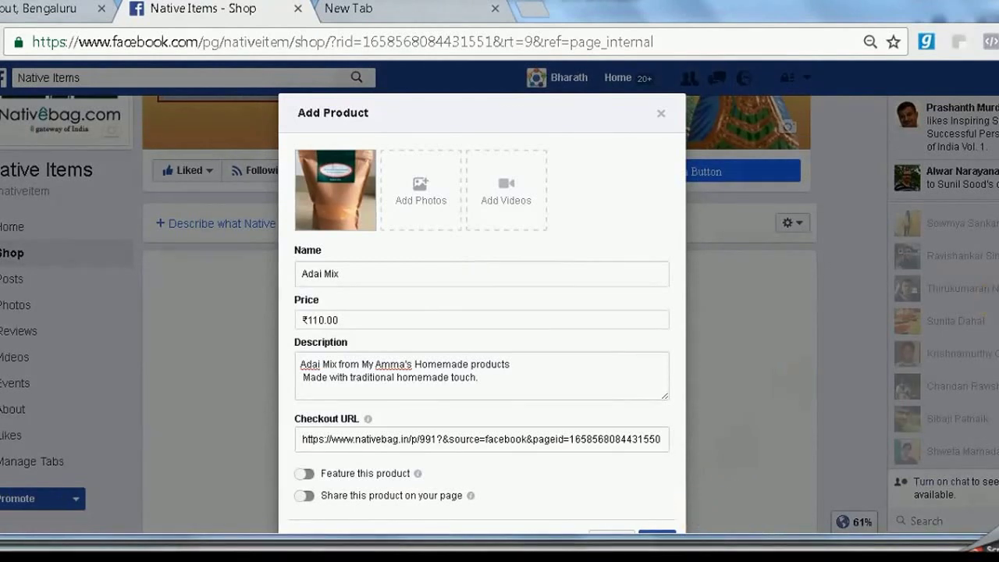
# Step: Mark Adai Mix as a featured product, save it to the shop, and dismiss the notice
pyautogui.scroll(-1, 482, 313)
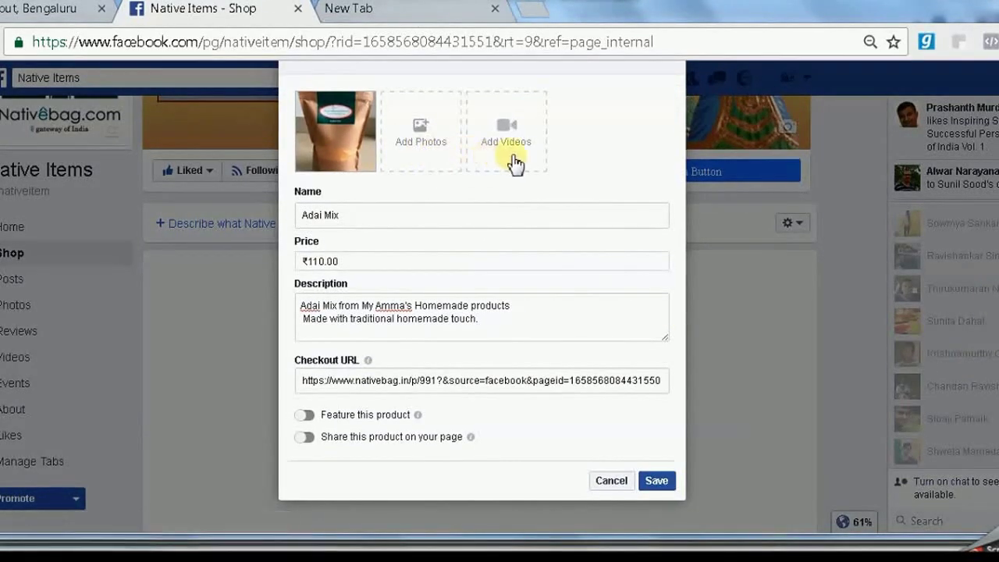
pyautogui.click(312, 418)
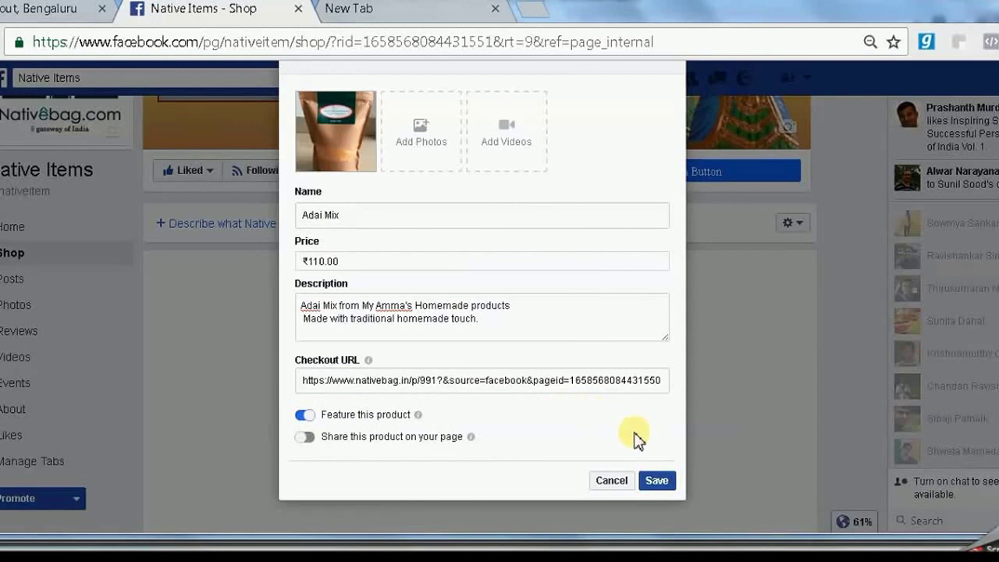
pyautogui.click(659, 479)
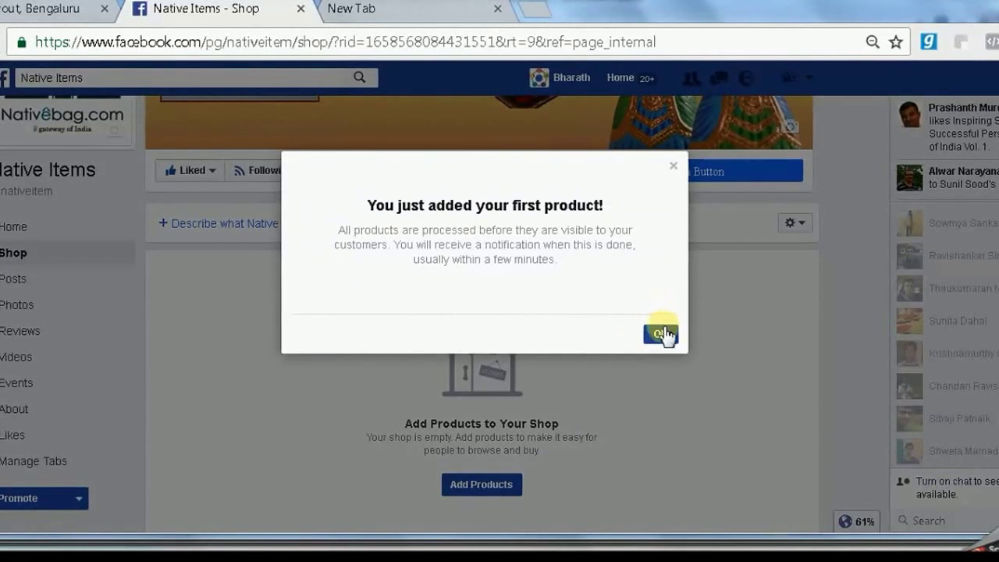
pyautogui.click(661, 335)
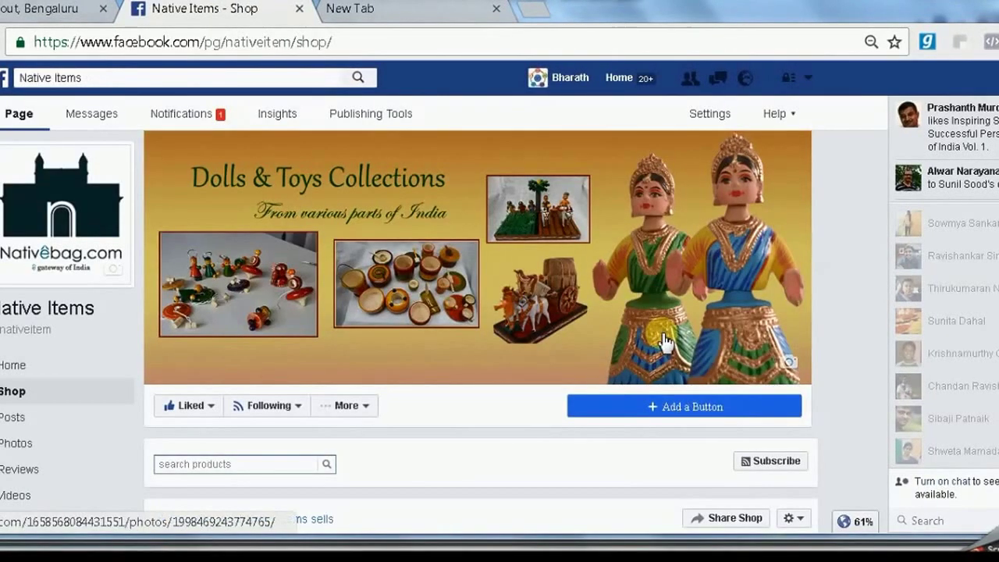
# Step: Start another product in the shop's Featured Products section and open the file selection for its photo
pyautogui.scroll(-5, 664, 341)
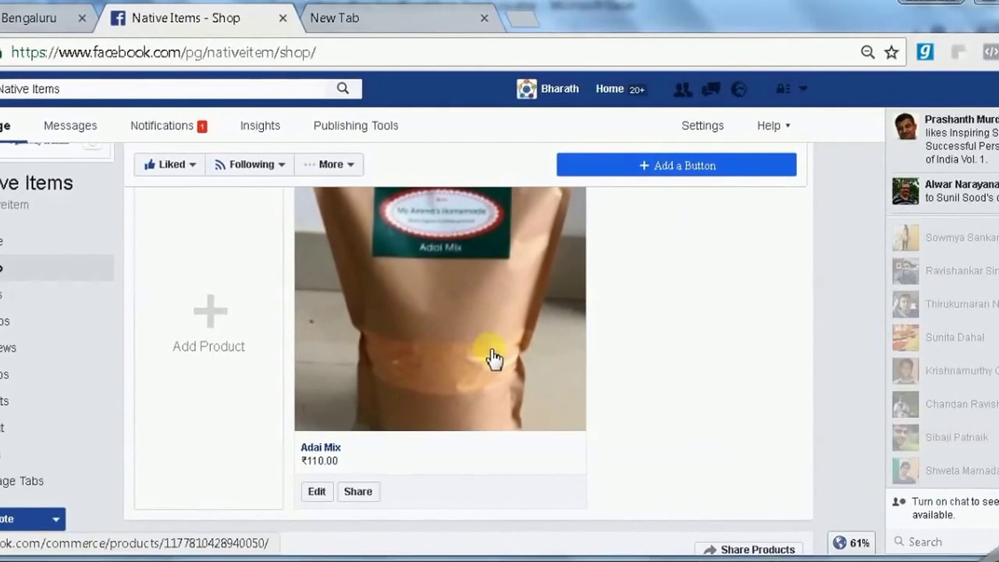
pyautogui.click(222, 379)
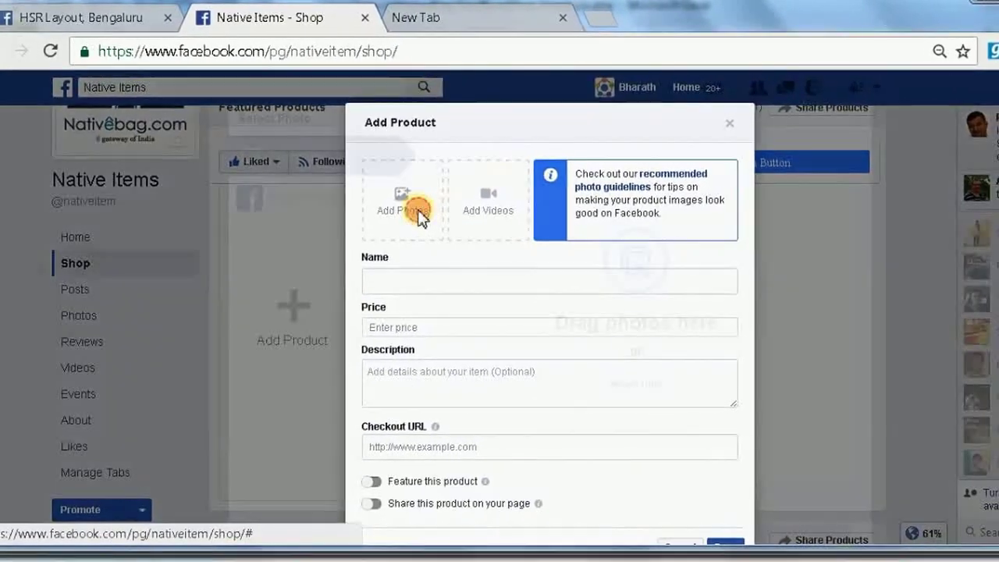
pyautogui.click(415, 212)
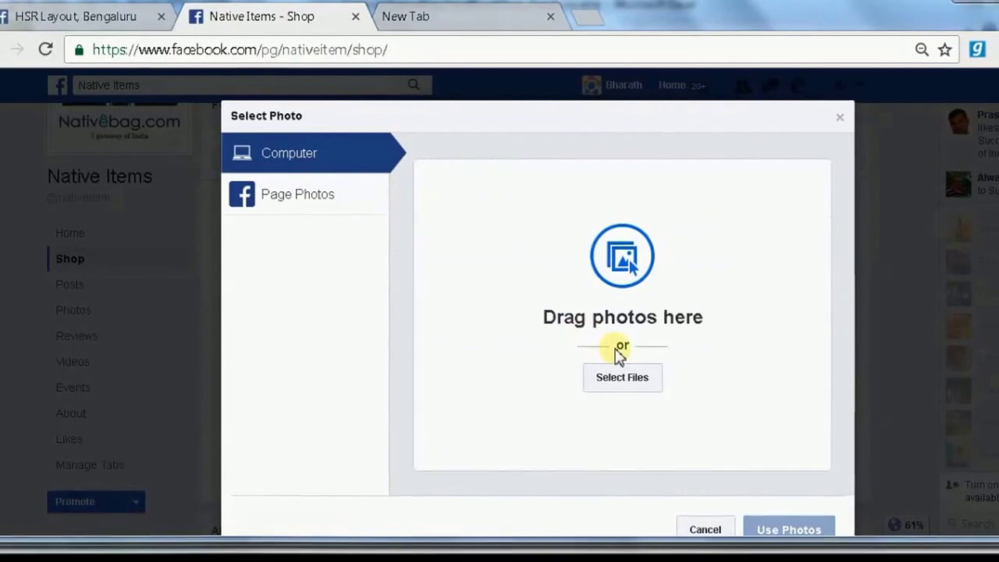
pyautogui.click(641, 379)
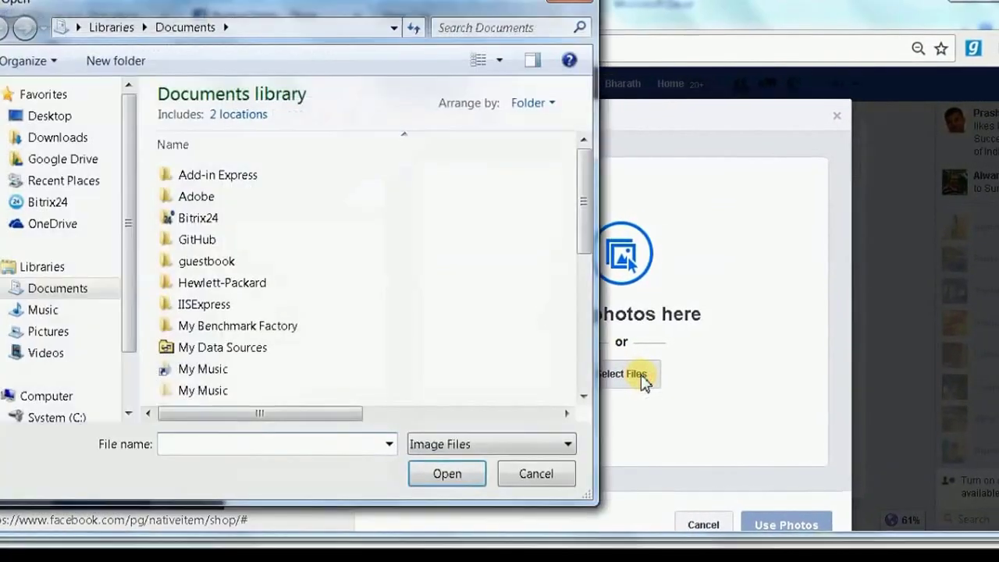
# Step: Switch to the Excel feed and filter it to product type Snack Foods and location Coimbatore only
pyautogui.hotkey('alt', 'Tab')
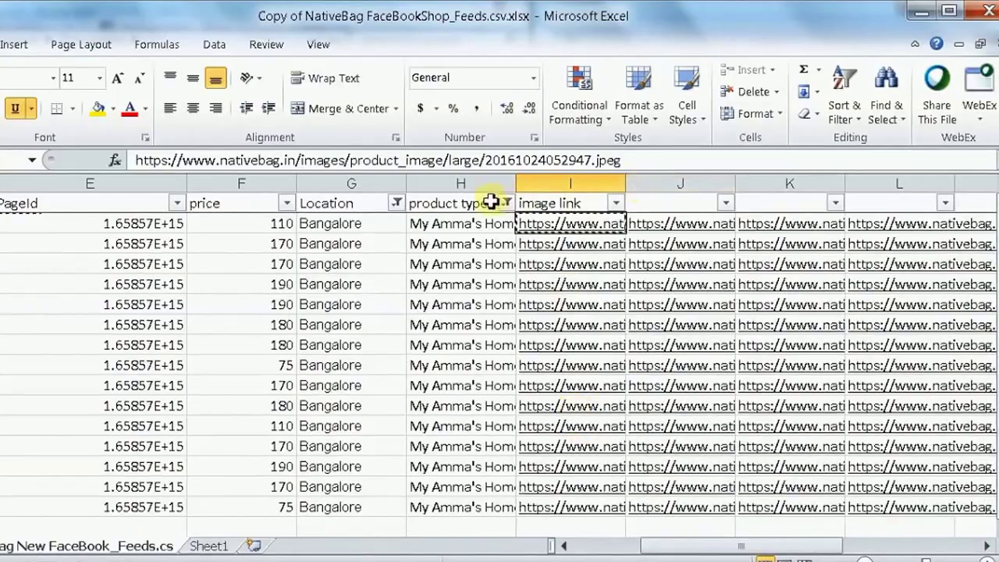
pyautogui.click(506, 204)
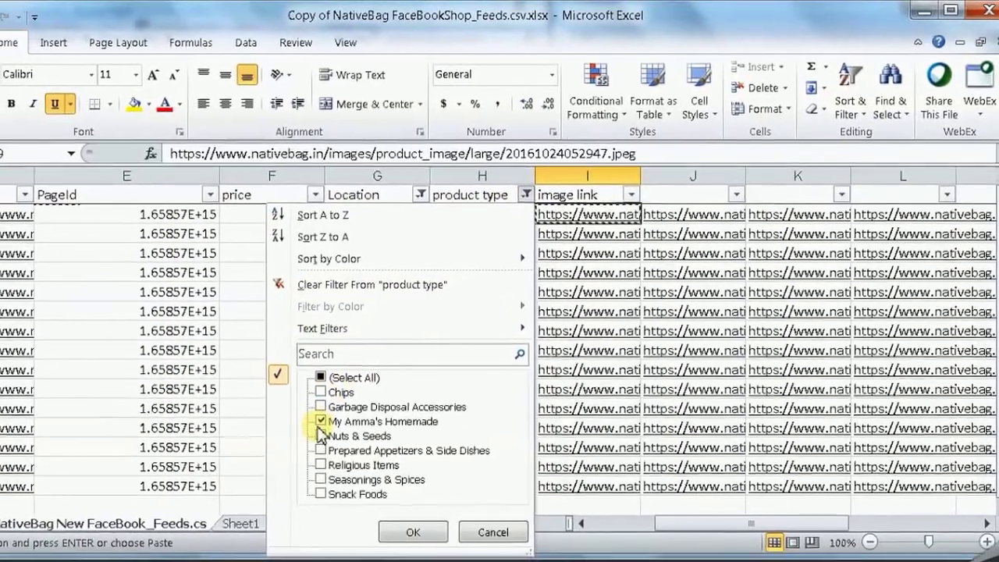
pyautogui.click(336, 440)
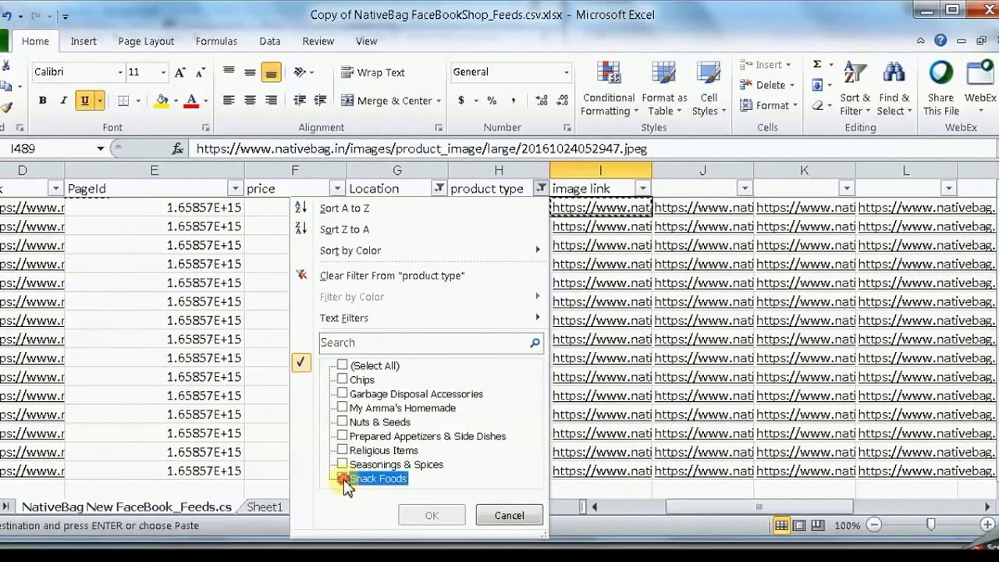
pyautogui.click(425, 515)
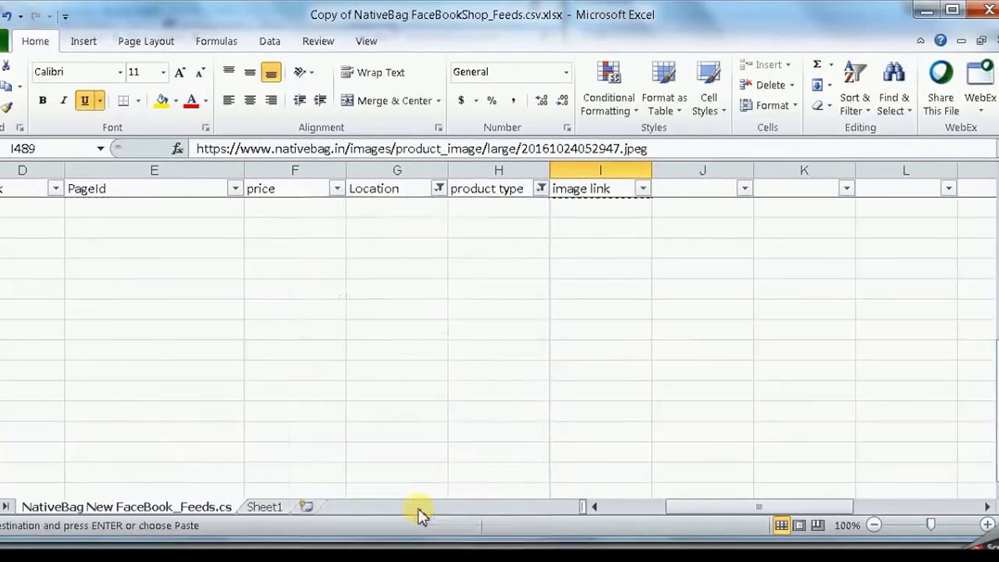
pyautogui.click(439, 188)
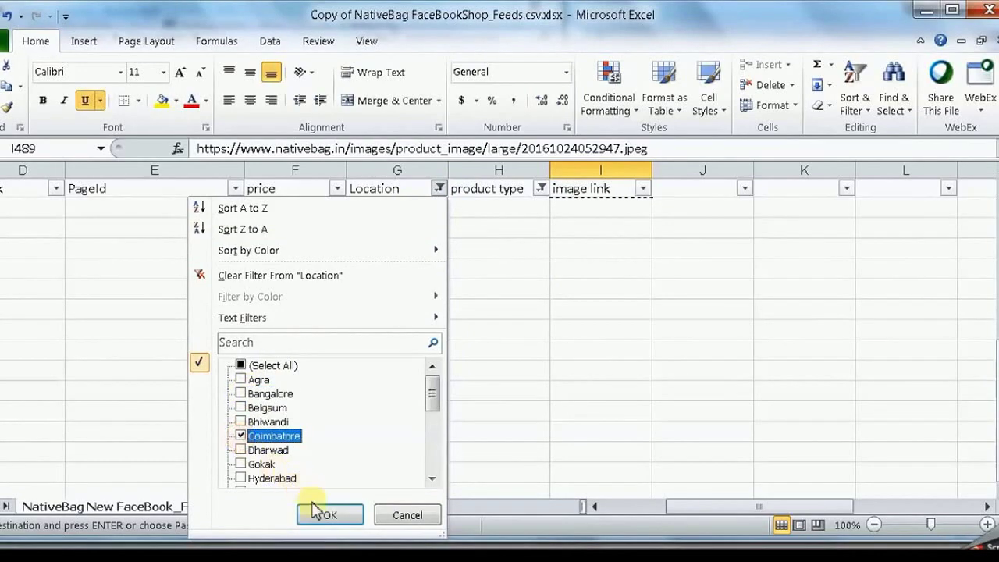
pyautogui.press('Up')
pyautogui.press('Up')
pyautogui.press('Up')
pyautogui.press('Up')
pyautogui.press('Up')
pyautogui.press('Up')
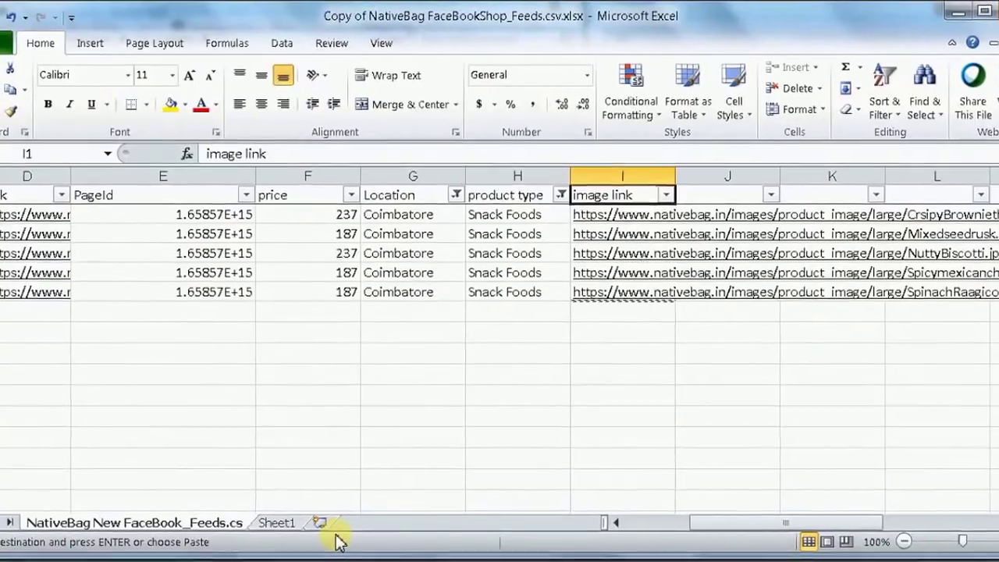
# Step: Copy the first row's image link CrsipyBrowniethins.jpg from the Excel feed and use it as the new product's photo in the browser
pyautogui.press('Down')
pyautogui.press('Left')
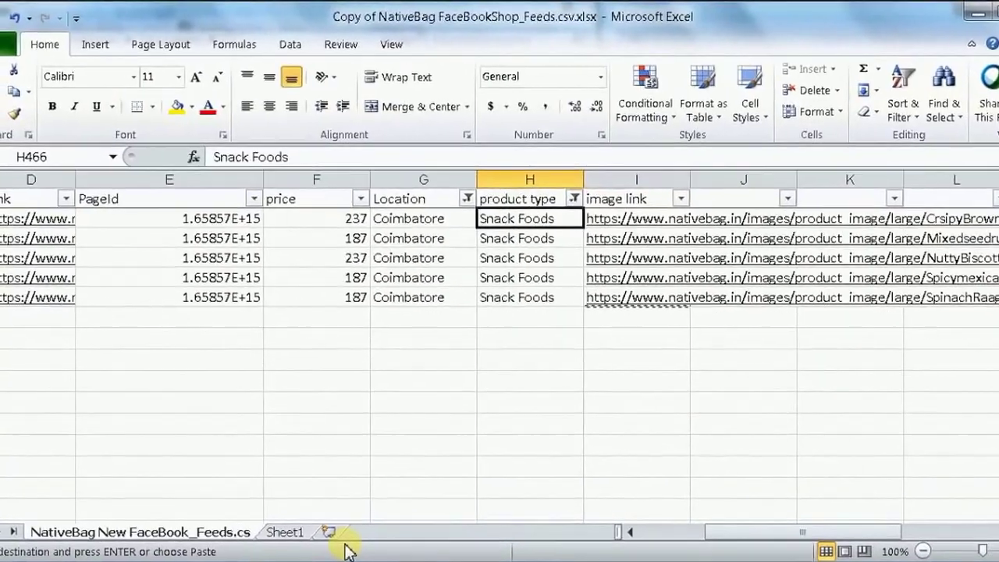
pyautogui.press('Right')
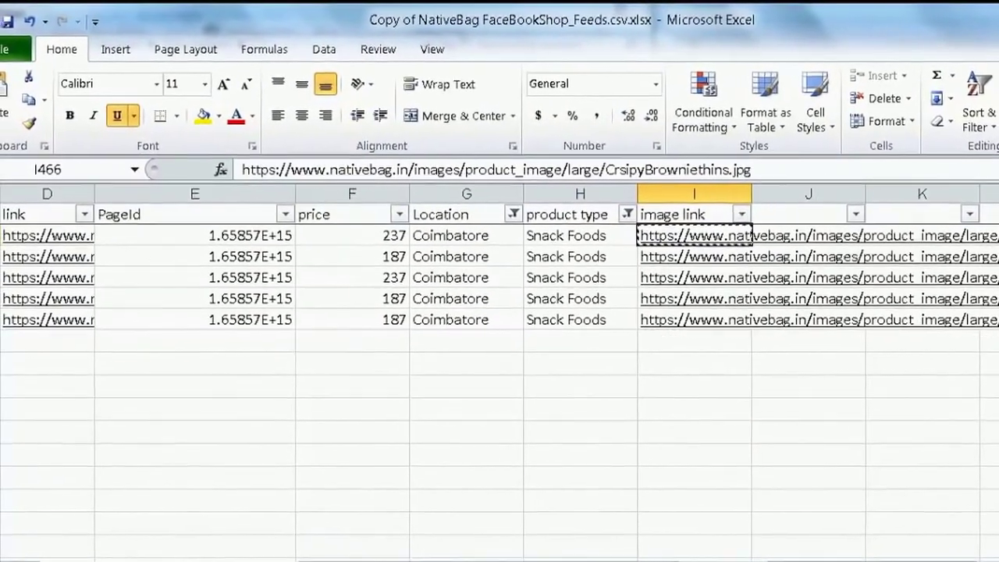
pyautogui.hotkey('alt', 'Tab')
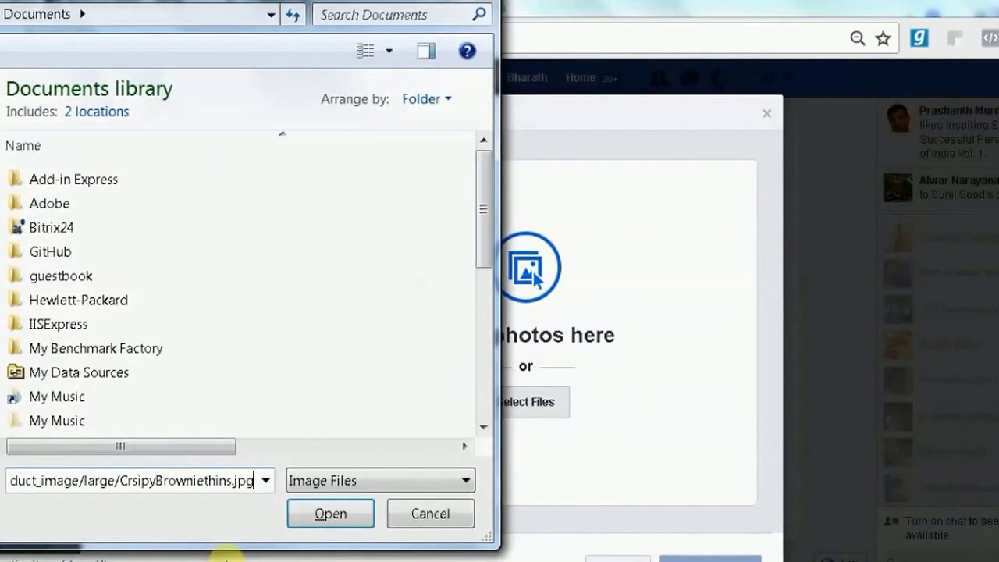
pyautogui.press('Return')
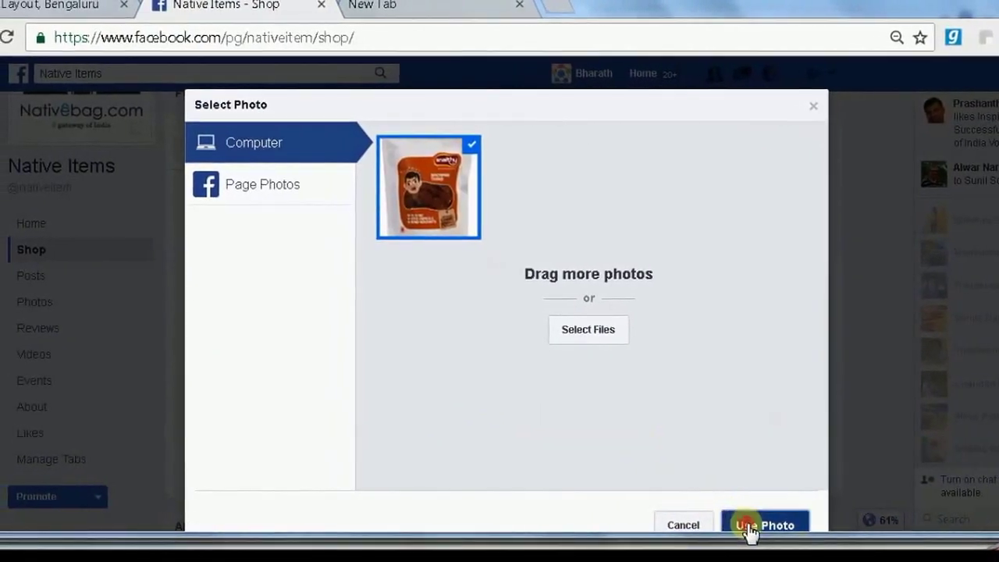
pyautogui.click(724, 530)
# Step: Copy the name Crispy Brownie thins from the Excel feed and enter it as the product's Name in the browser
pyautogui.hotkey('alt', 'Tab')
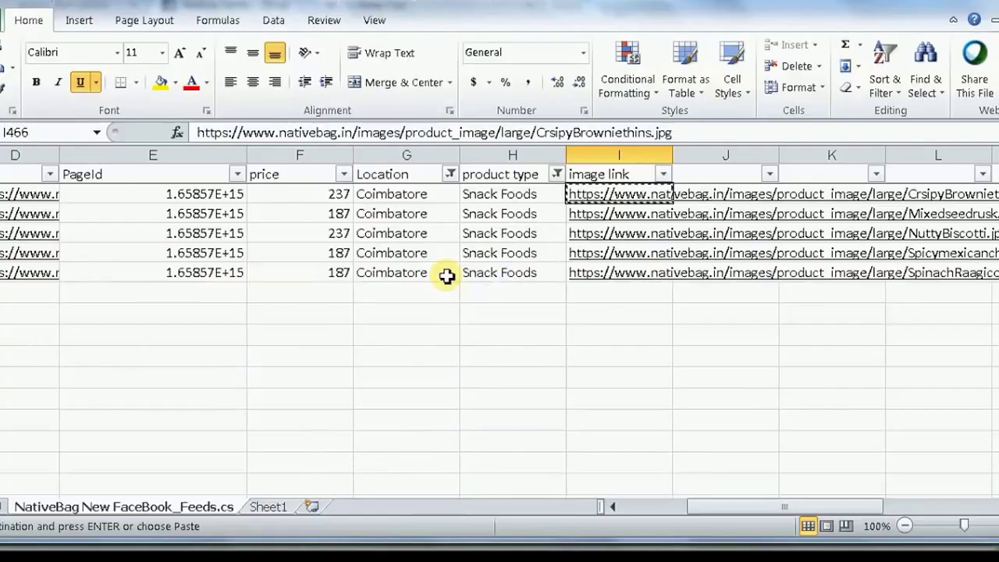
pyautogui.press('Left')
pyautogui.press('Left')
pyautogui.press('Left')
pyautogui.press('Left')
pyautogui.press('Left')
pyautogui.press('Left')
pyautogui.press('Left')
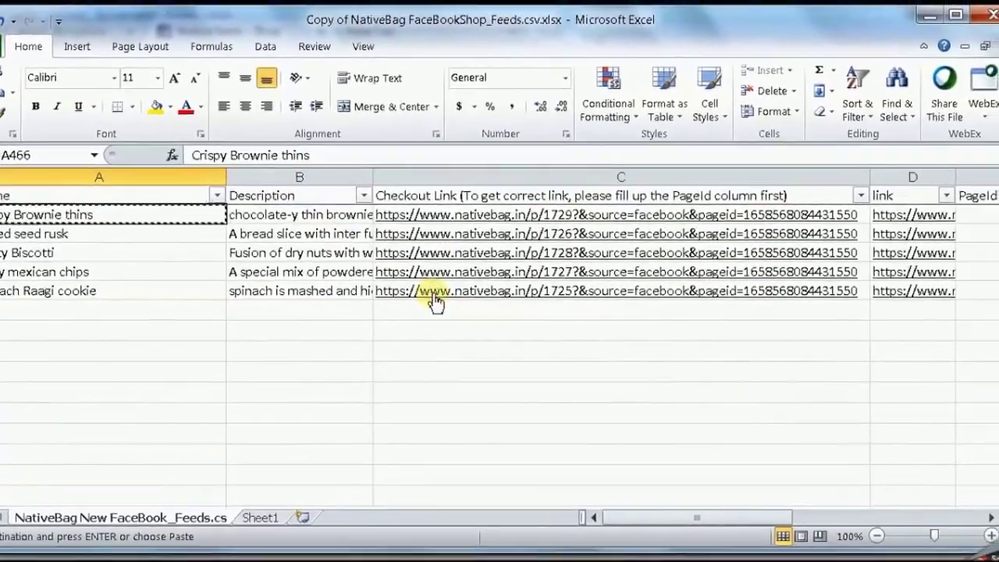
pyautogui.hotkey('alt', 'Tab')
pyautogui.write('Crispy Brownie thins')
pyautogui.press('Tab')
# Step: Copy the Crispy Brownie thins price, 237, from the Excel feed and enter it as the product's Price in the browser
pyautogui.hotkey('alt', 'Tab')
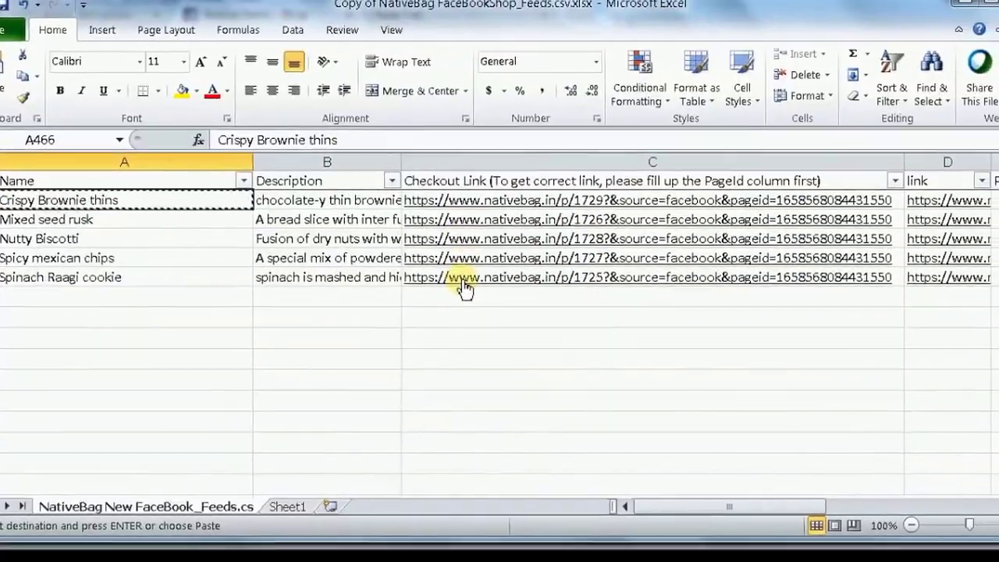
pyautogui.press('Right')
pyautogui.press('Right')
pyautogui.press('Right')
pyautogui.press('Right')
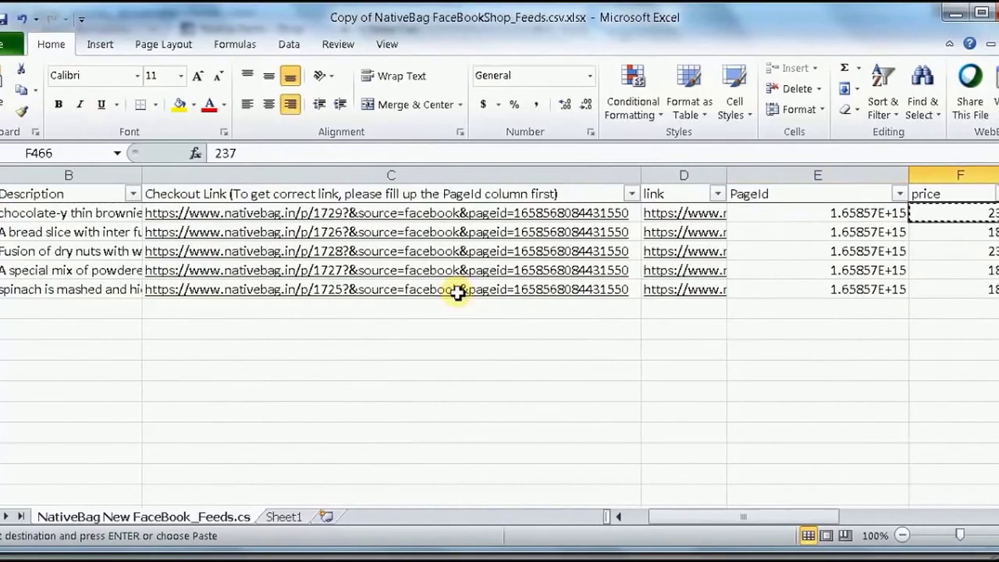
pyautogui.hotkey('alt', 'Tab')
pyautogui.write('237')
# Step: Copy the Crispy Brownie thins description from the Excel feed and paste it as the product's Description in the browser
pyautogui.hotkey('alt', 'Tab')
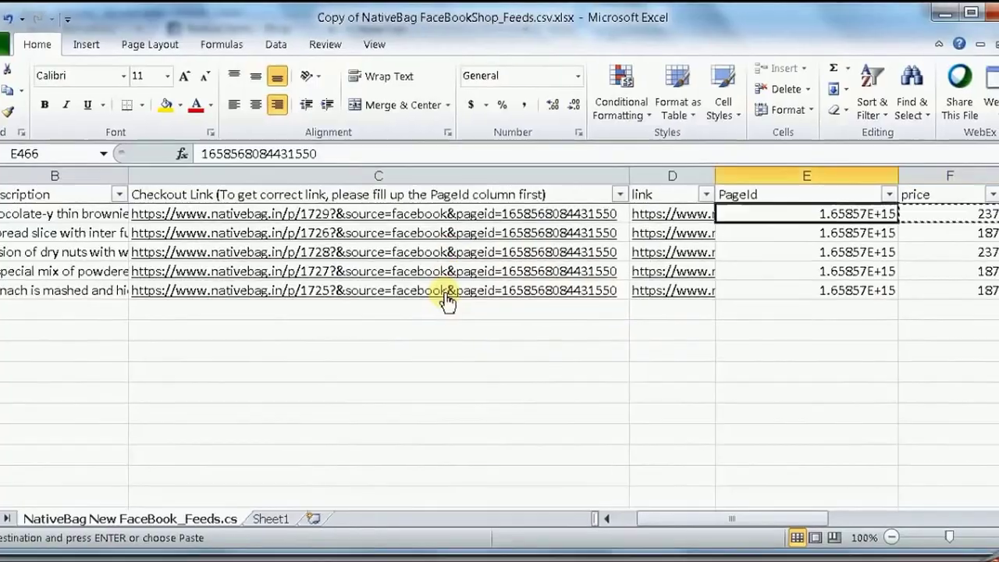
pyautogui.press('Left')
pyautogui.press('Left')
pyautogui.press('Left')
pyautogui.press('Left')
pyautogui.press('Left')
pyautogui.press('Right')
pyautogui.hotkey('ctrl', 'c')
pyautogui.hotkey('alt', 'Tab')
pyautogui.press('Tab')
pyautogui.hotkey('ctrl', 'v')
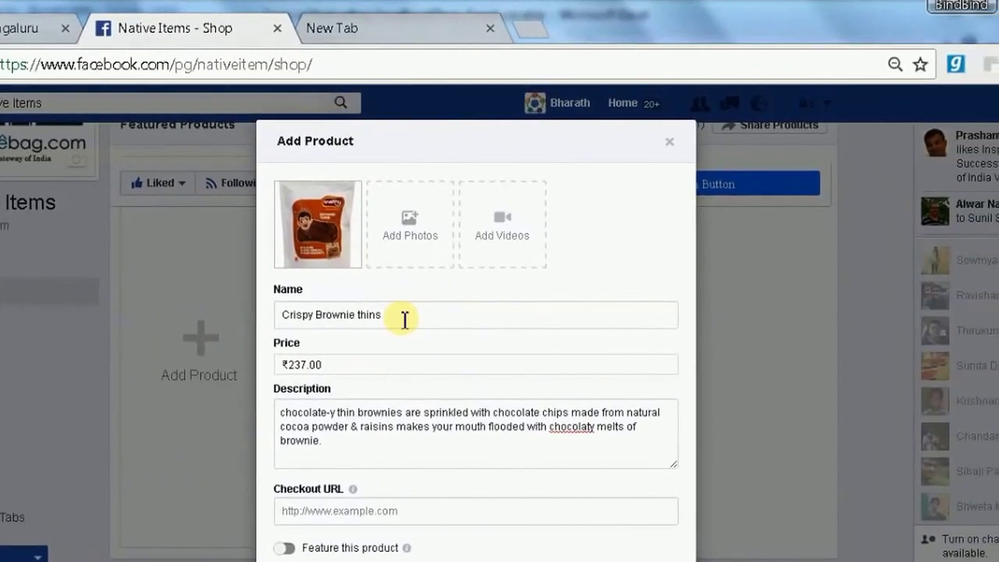
# Step: Paste the Crispy Brownie thins checkout link from the Excel feed as the Checkout URL in the browser, and save it as a featured product
pyautogui.press('Tab')
pyautogui.hotkey('alt', 'Tab')
pyautogui.press('Right')
pyautogui.hotkey('ctrl', 'c')
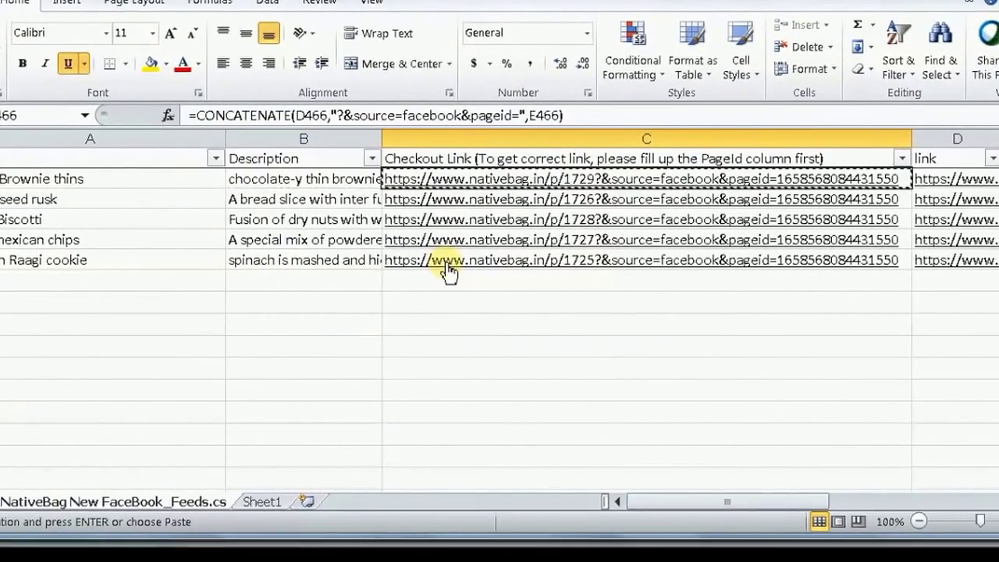
pyautogui.hotkey('alt', 'Tab')
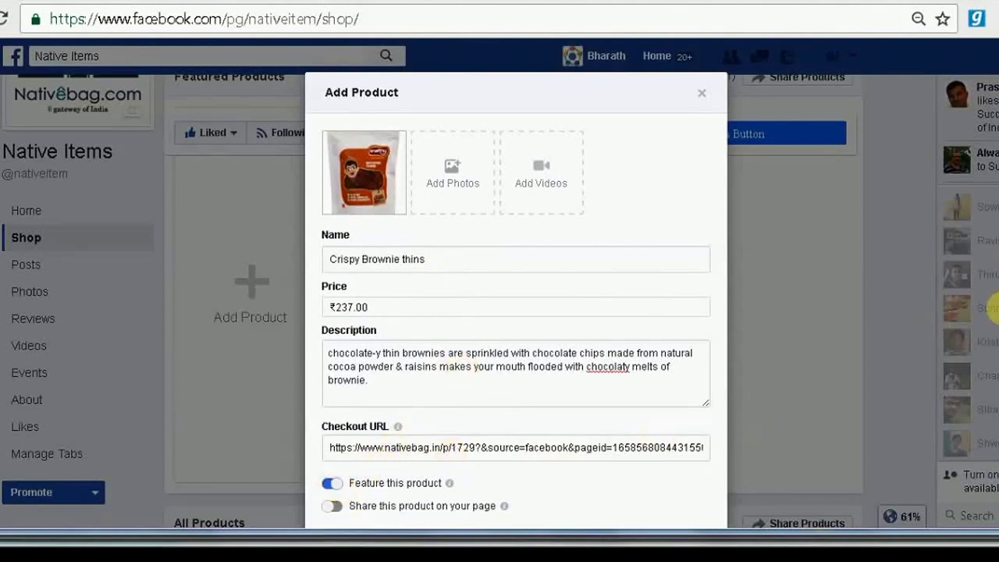
pyautogui.scroll(-2, 515, 351)
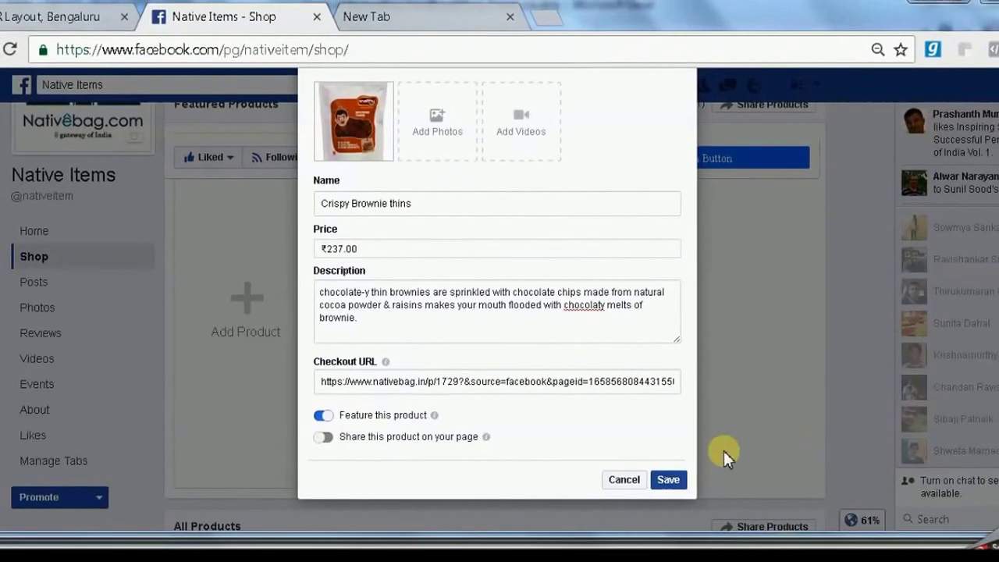
pyautogui.click(665, 482)
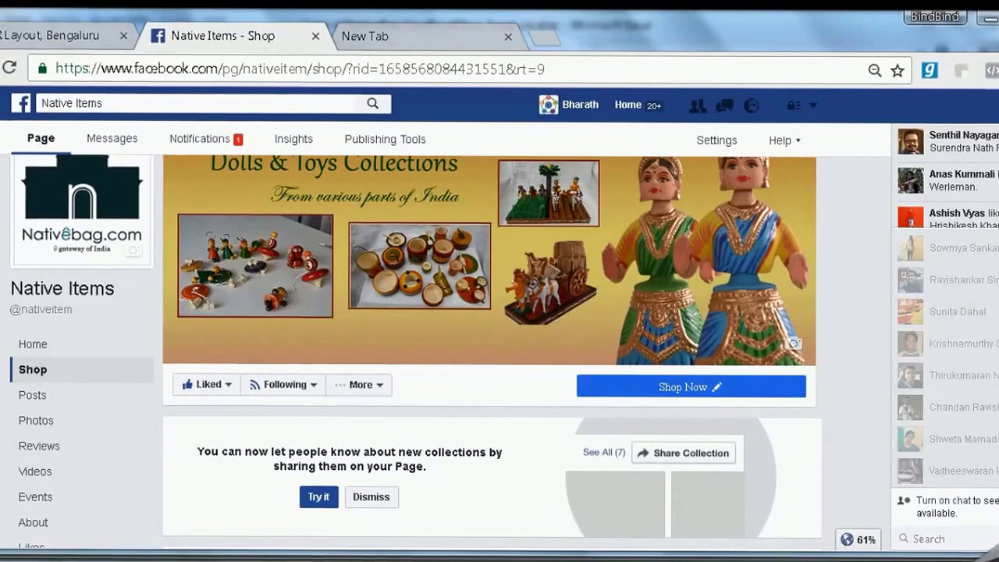
# Step: Open the Crispy Brownie thins product from the shop's Featured Products and follow its checkout to the website
pyautogui.scroll(-3, 831, 367)
pyautogui.scroll(-3, 491, 375)
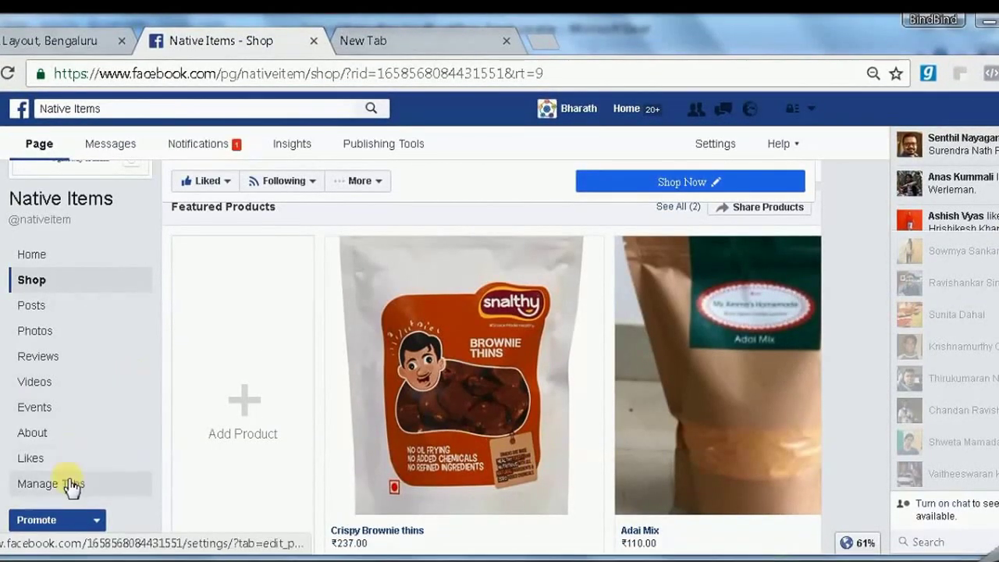
pyautogui.click(409, 338)
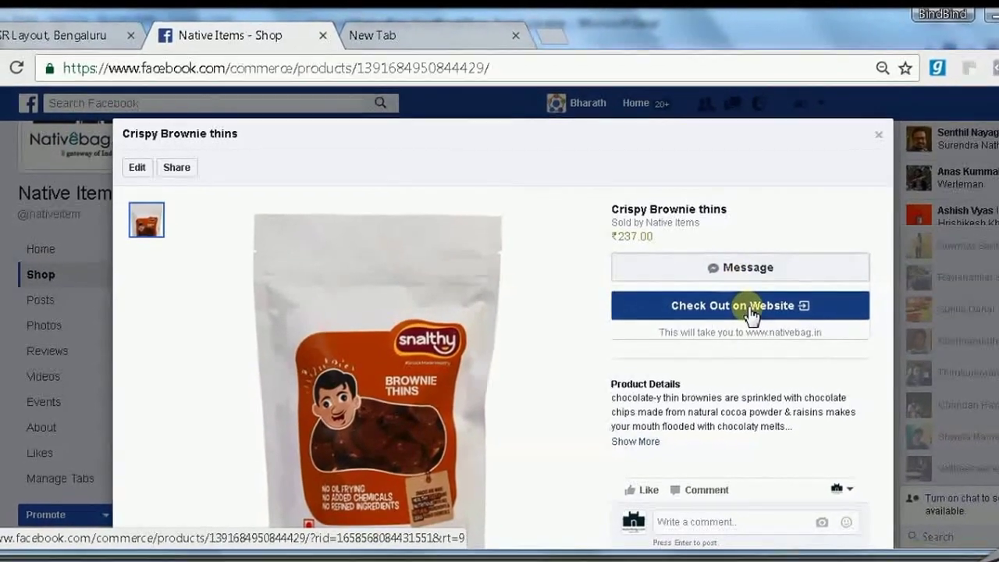
pyautogui.click(754, 309)
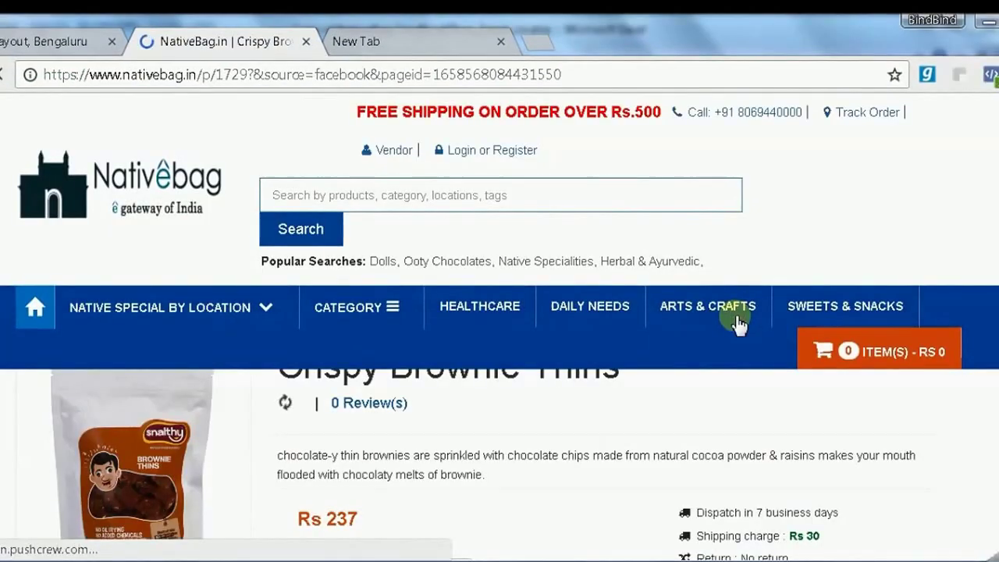
# Step: Examine the page ID in the product page's address, and start buying Crispy Brownie thins
pyautogui.moveTo(609, 139); pyautogui.dragTo(449, 74)
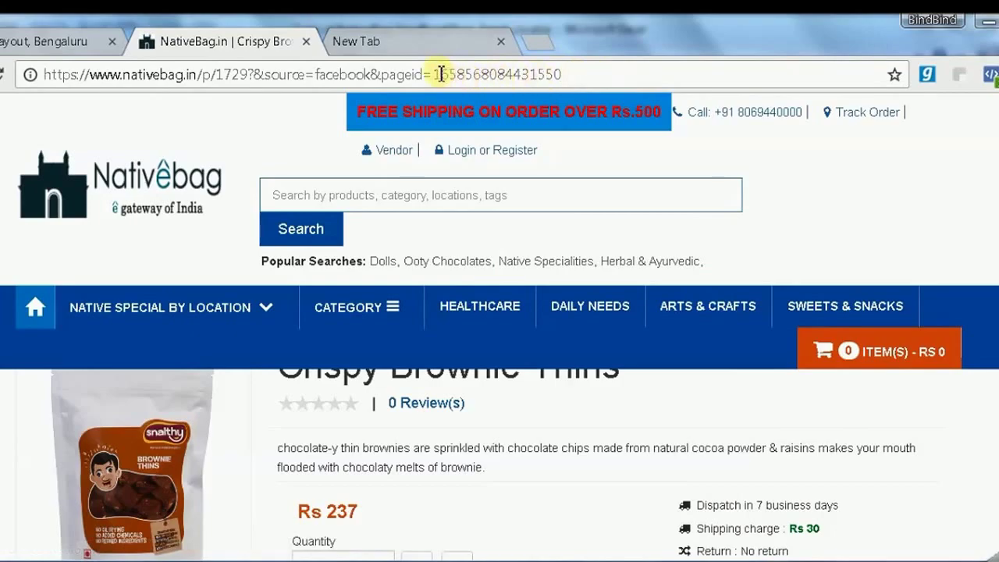
pyautogui.click(706, 200)
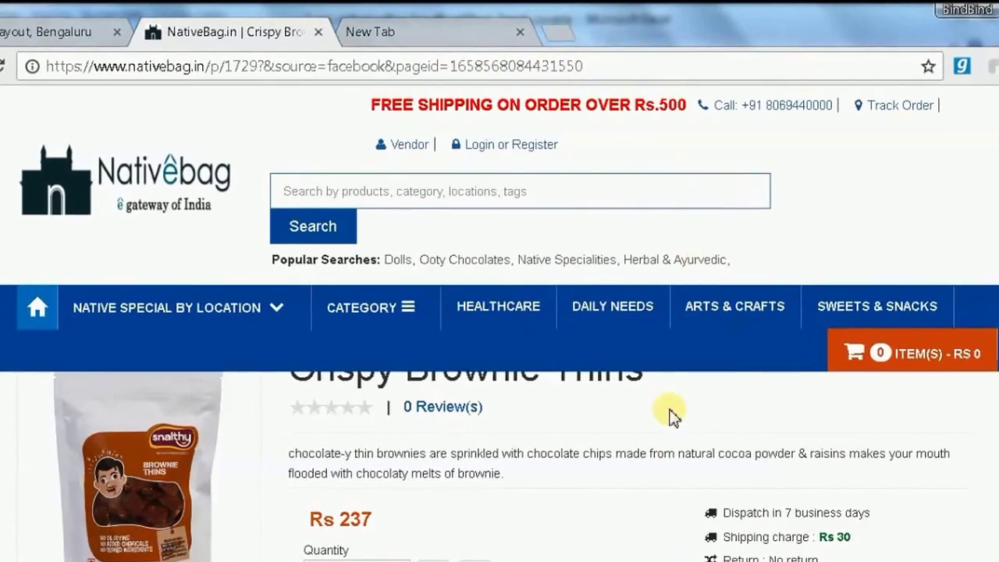
pyautogui.scroll(-5, 681, 464)
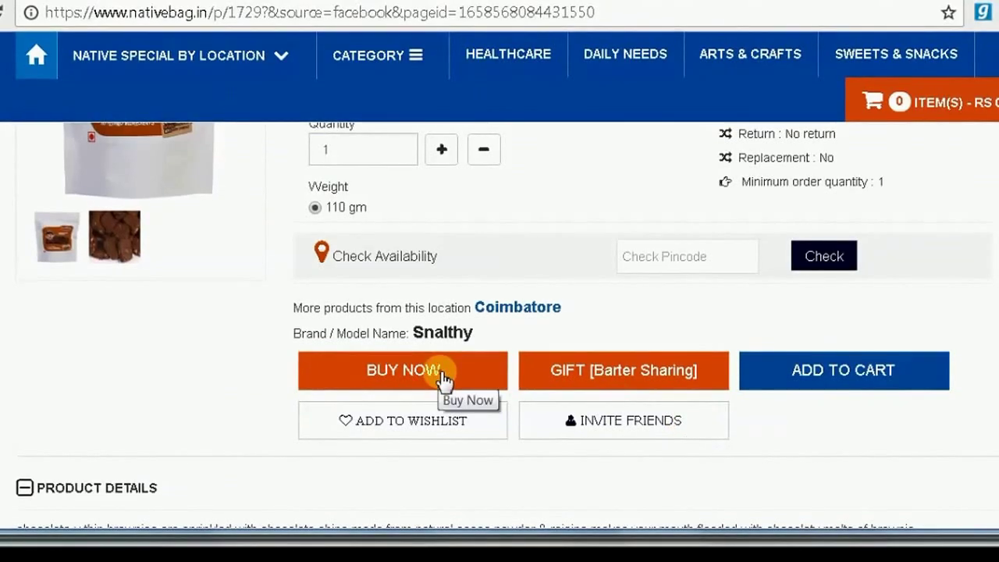
pyautogui.click(443, 378)
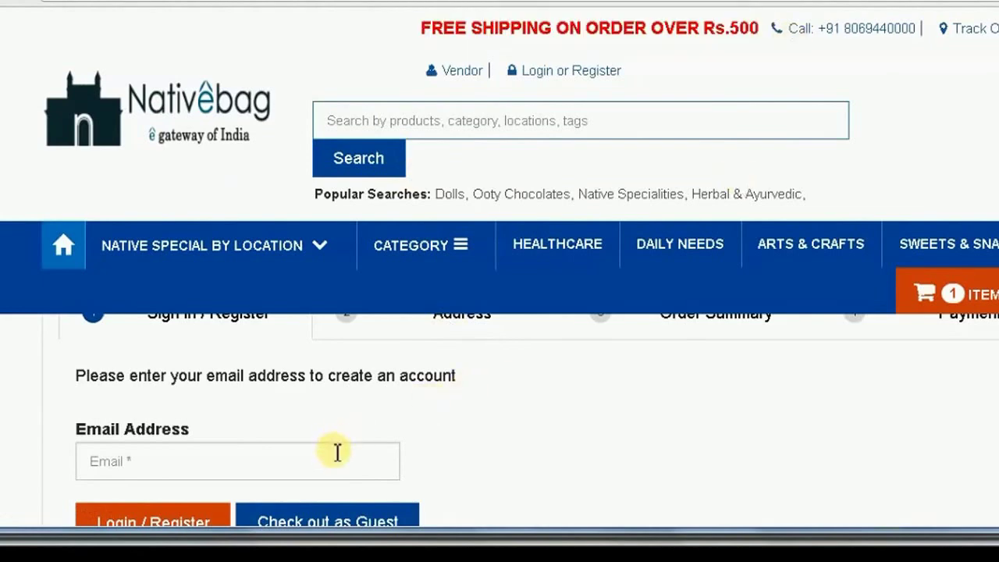
# Step: Fill in the customer's email address for the checkout and continue to the address details
pyautogui.write('bha')
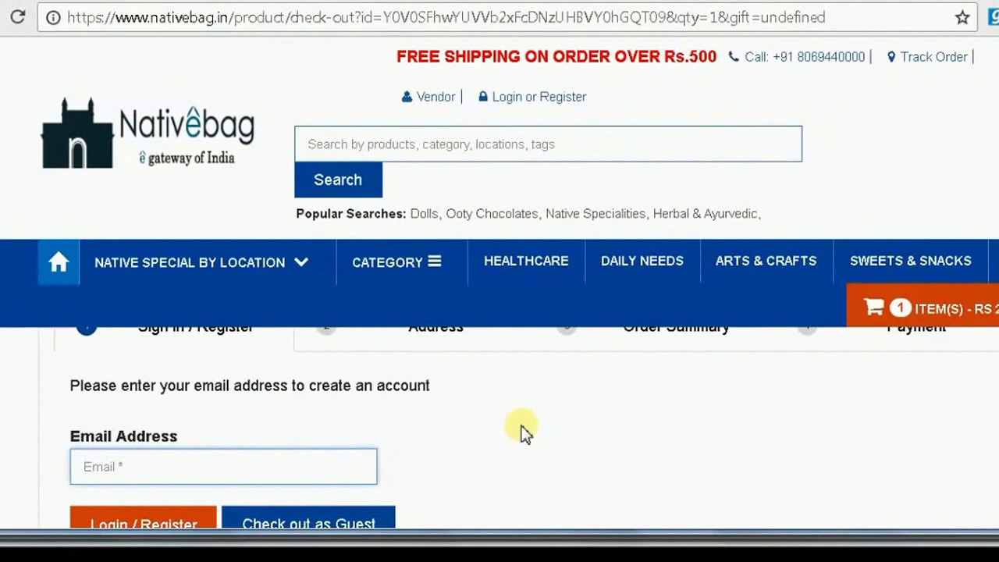
pyautogui.press('Down')
pyautogui.press('Return')
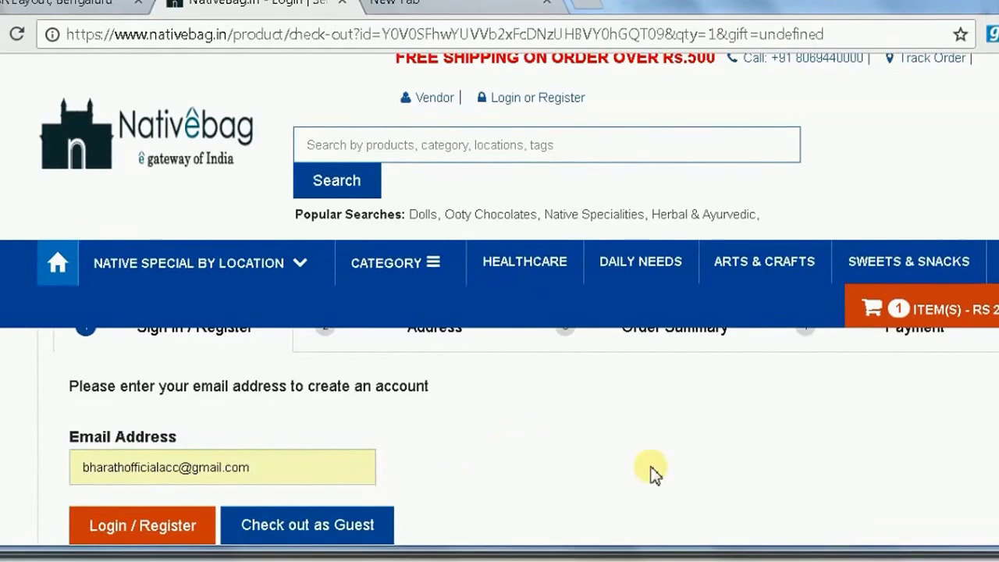
pyautogui.scroll(-2, 654, 472)
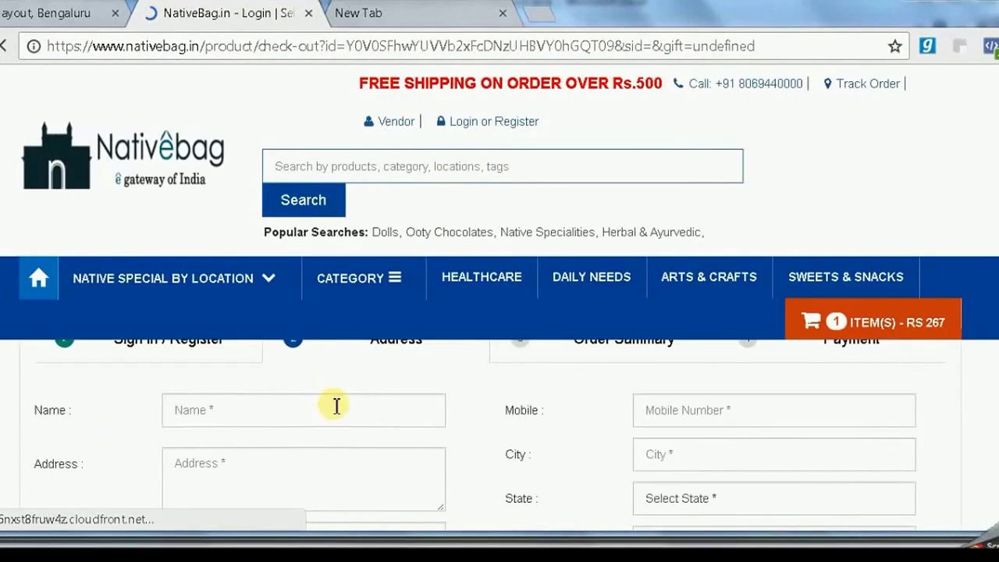
# Step: Fill in the delivery name, address, mobile and city from the saved autofill entry, and clear the mobile number
pyautogui.click(336, 406)
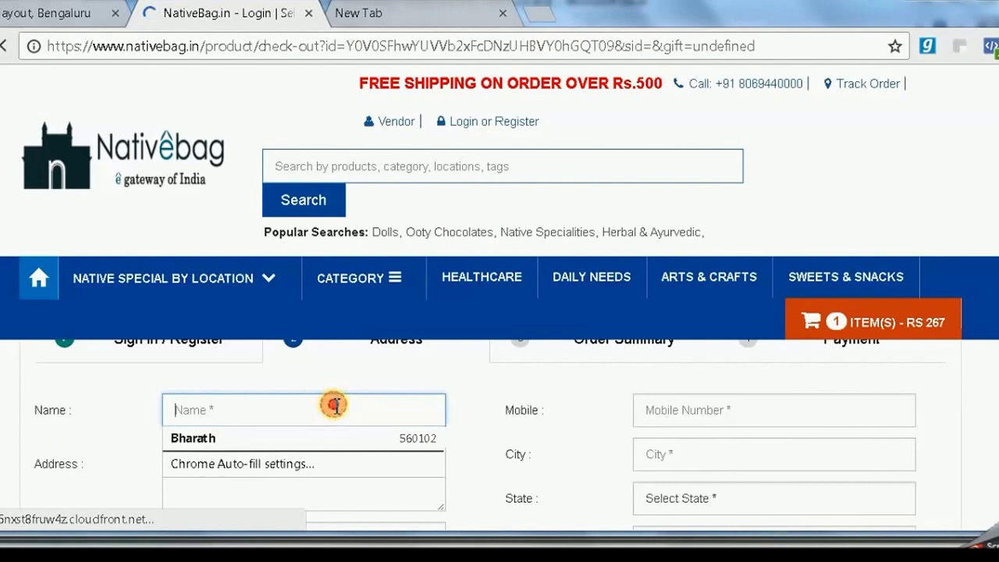
pyautogui.press('Down')
pyautogui.press('Return')
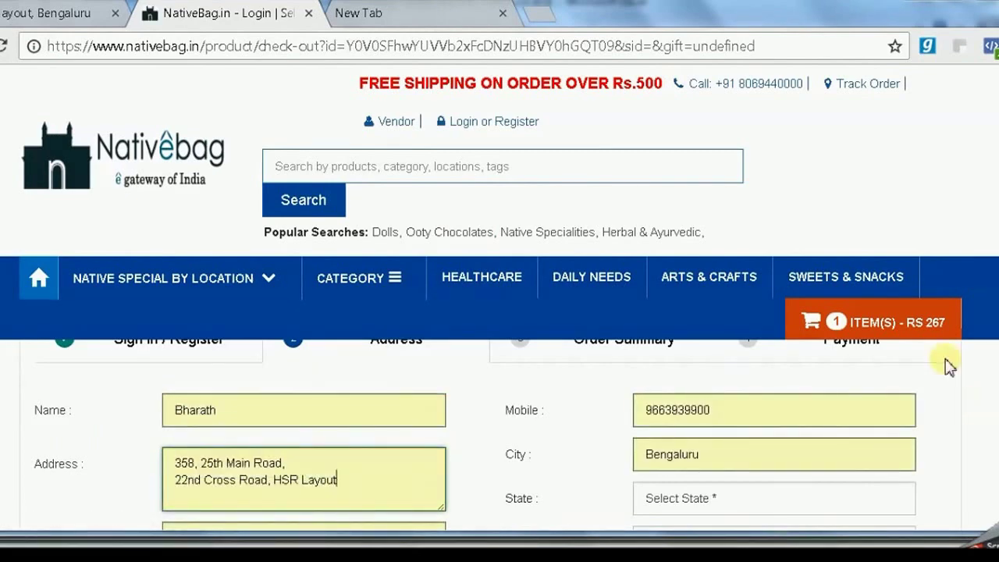
pyautogui.doubleClick(714, 399)
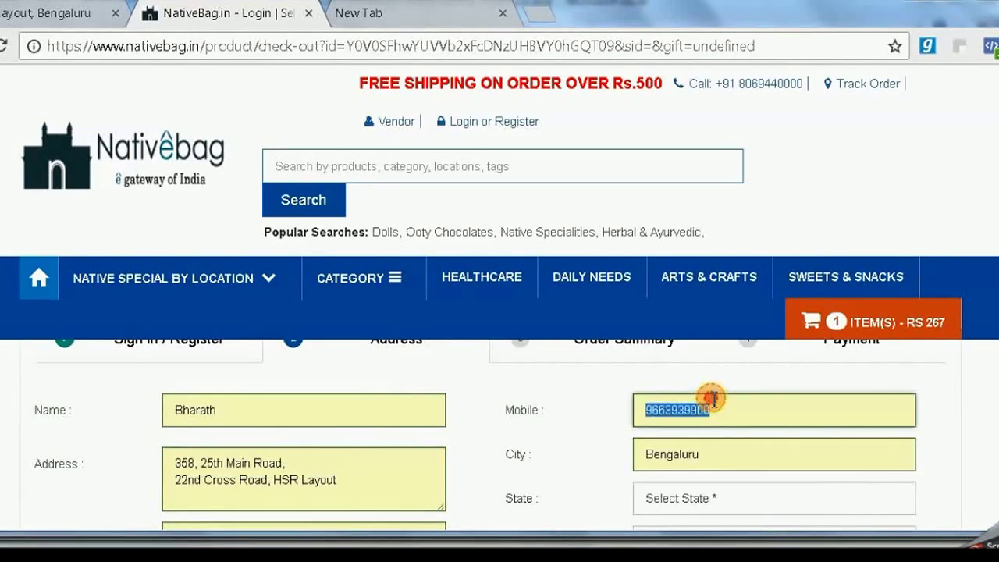
pyautogui.press('BackSpace')
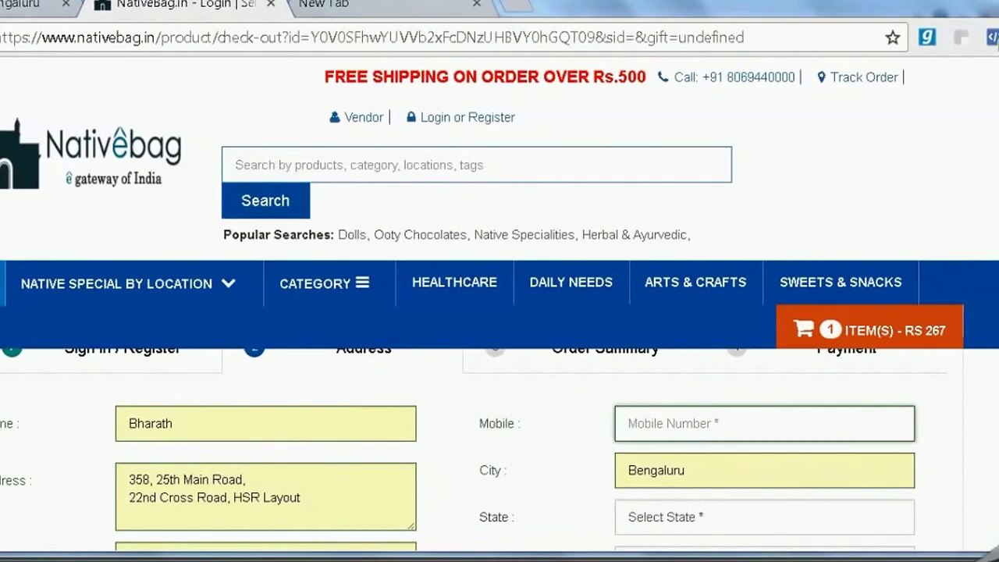
# Step: Return to the Native Items Facebook shop and review the Page's template and tab settings under Manage Tabs
pyautogui.click(7, 24)
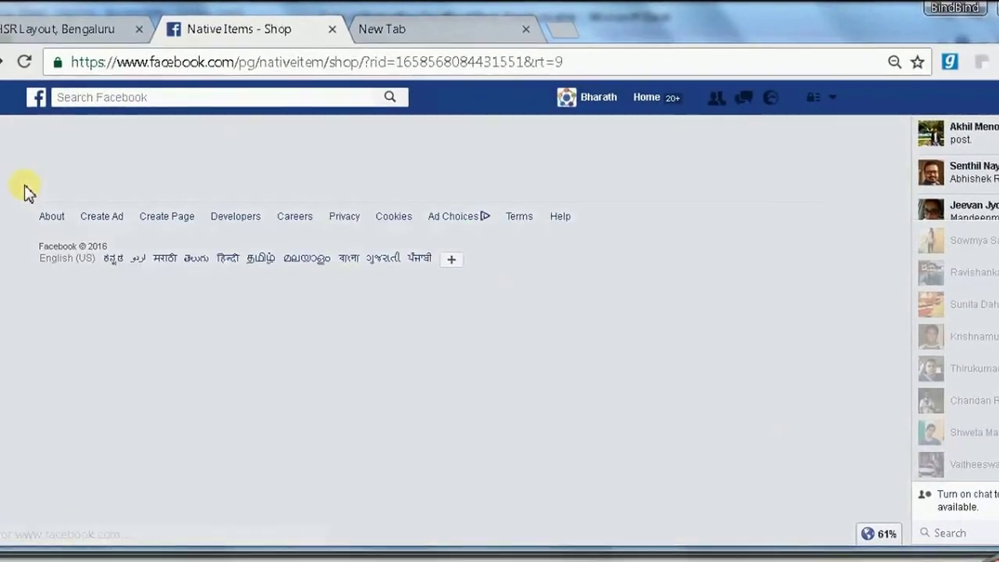
pyautogui.scroll(-3, 6, 188)
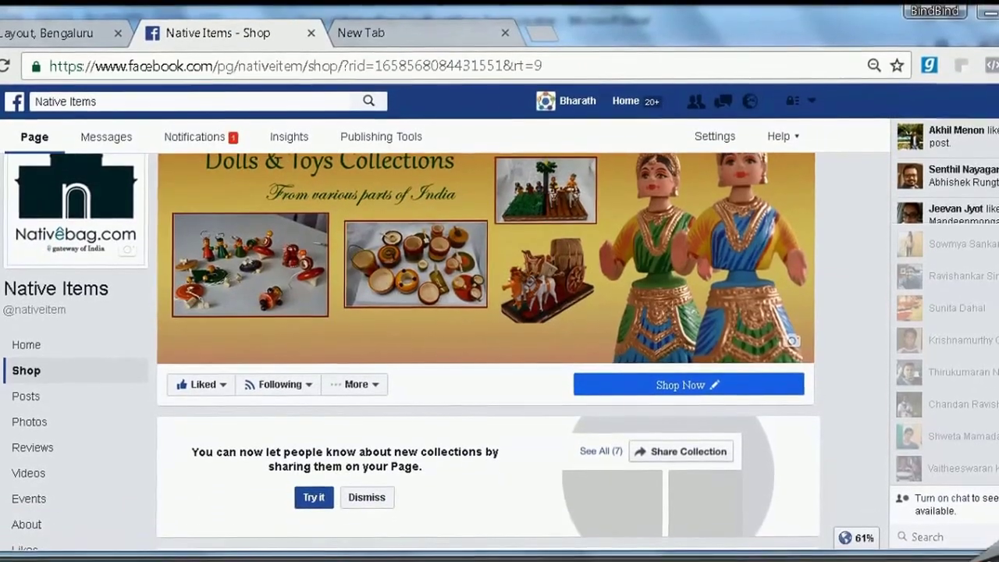
pyautogui.click(70, 490)
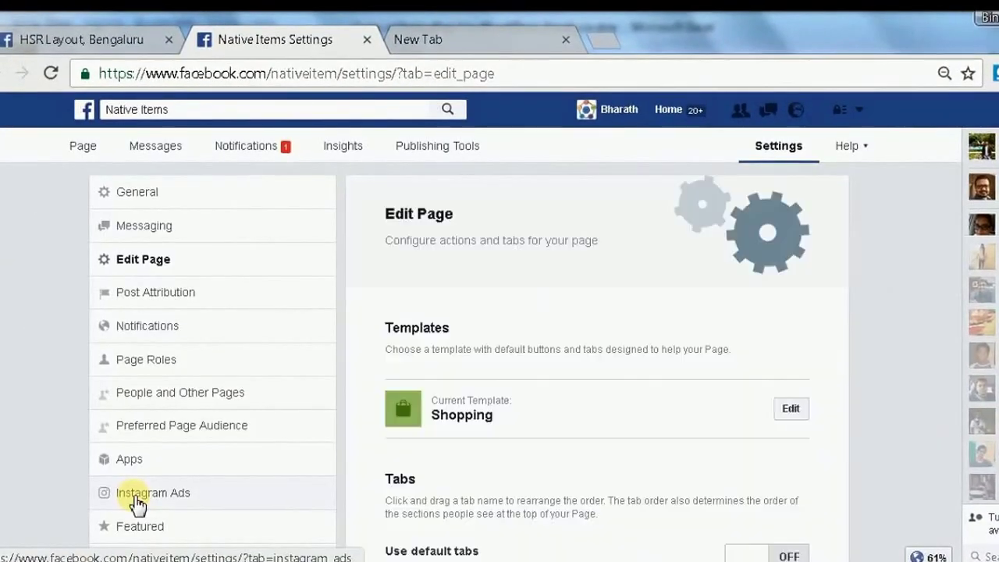
pyautogui.scroll(-3, 137, 503)
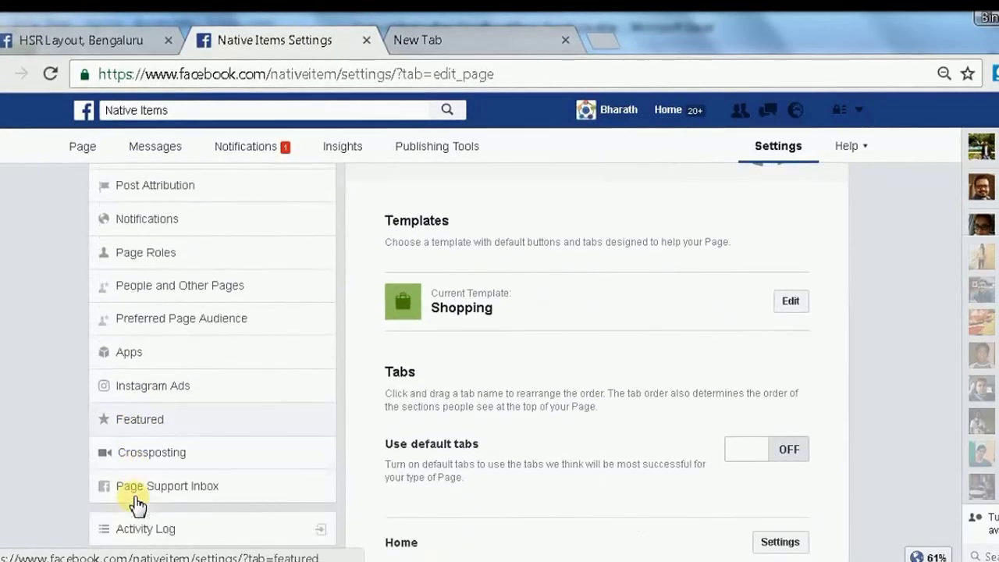
pyautogui.scroll(3, 133, 500)
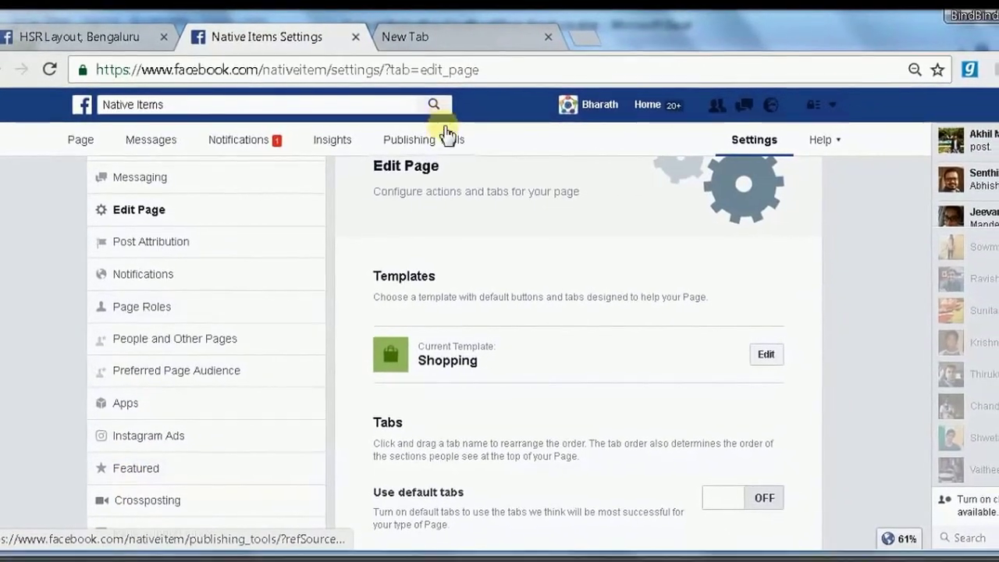
# Step: Open the shop's product list in Publishing Tools and check the actions for all selected products, leaving only Crispy Brownie thins selected
pyautogui.click(455, 143)
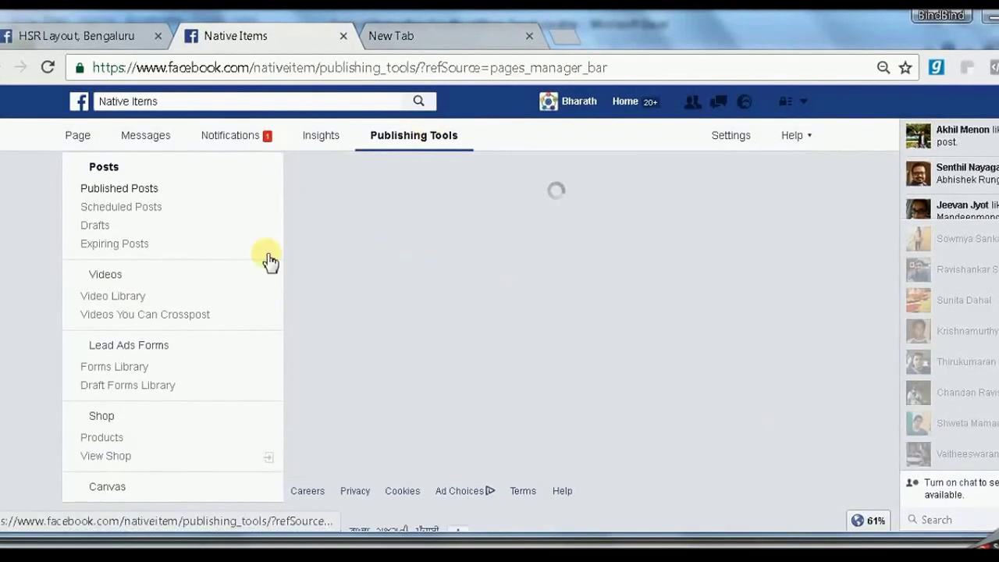
pyautogui.click(117, 438)
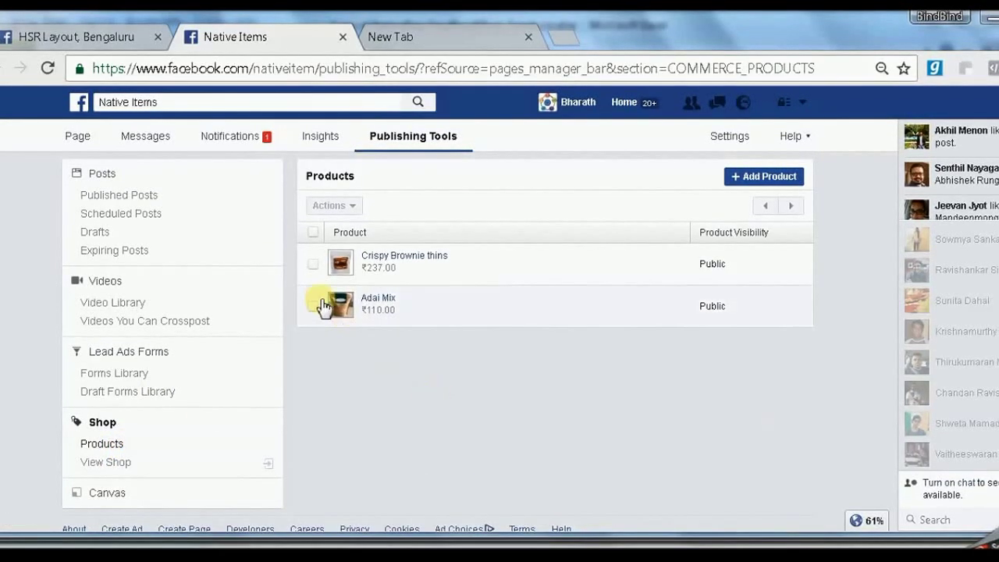
pyautogui.click(313, 234)
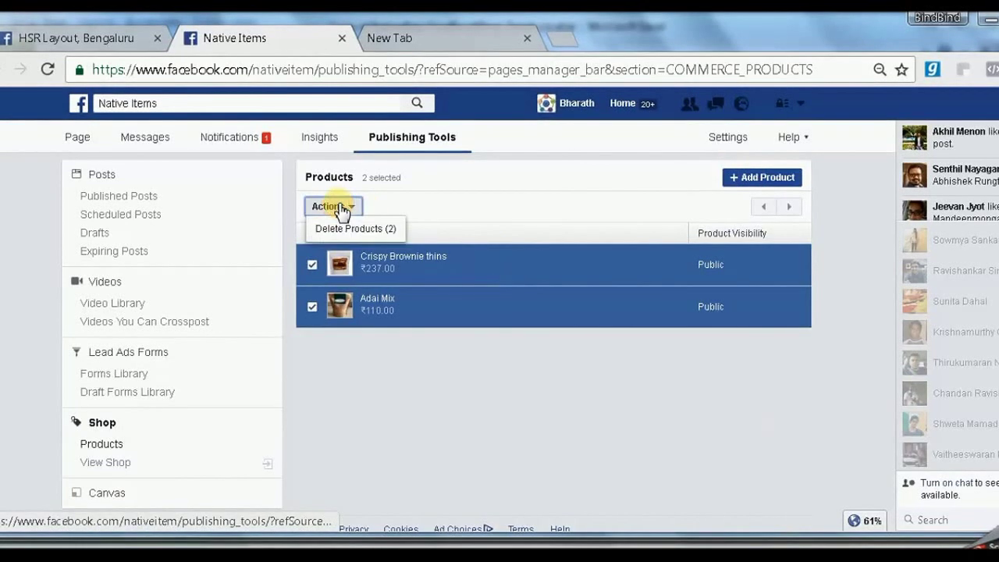
pyautogui.click(402, 370)
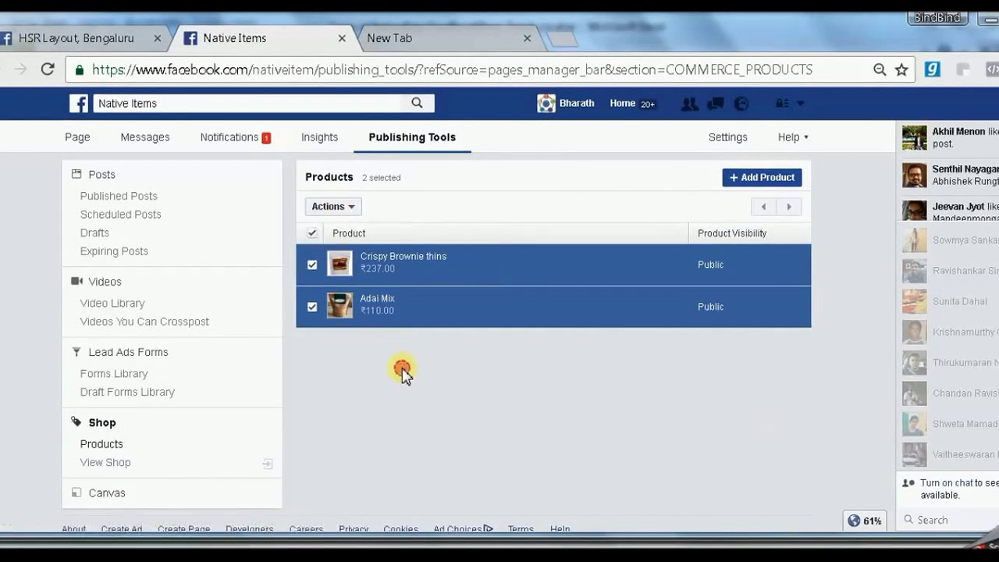
pyautogui.click(311, 307)
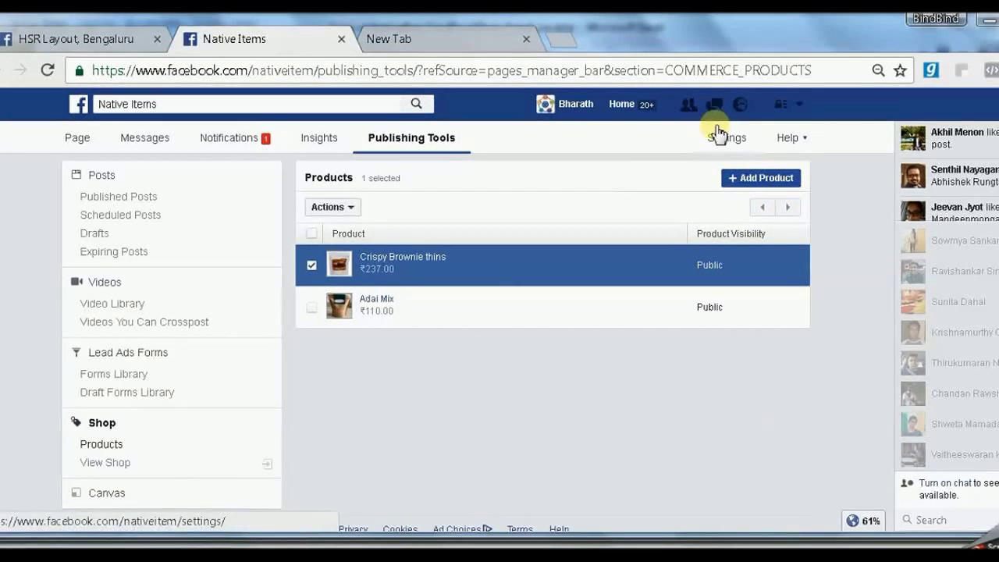
# Step: View the shop and preview sharing it on a managed Page without posting, and subscribe to the shop
pyautogui.click(145, 464)
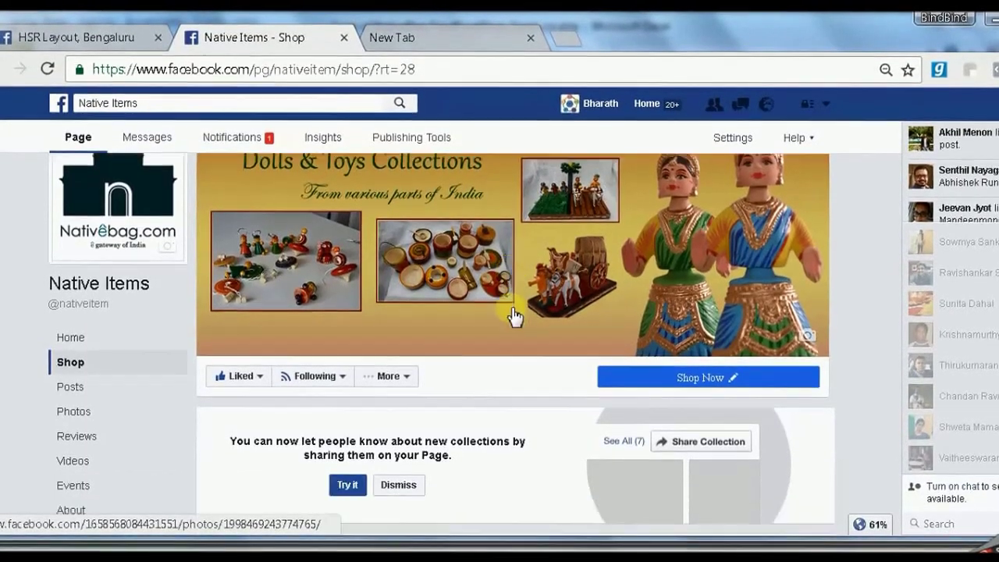
pyautogui.scroll(-3, 513, 316)
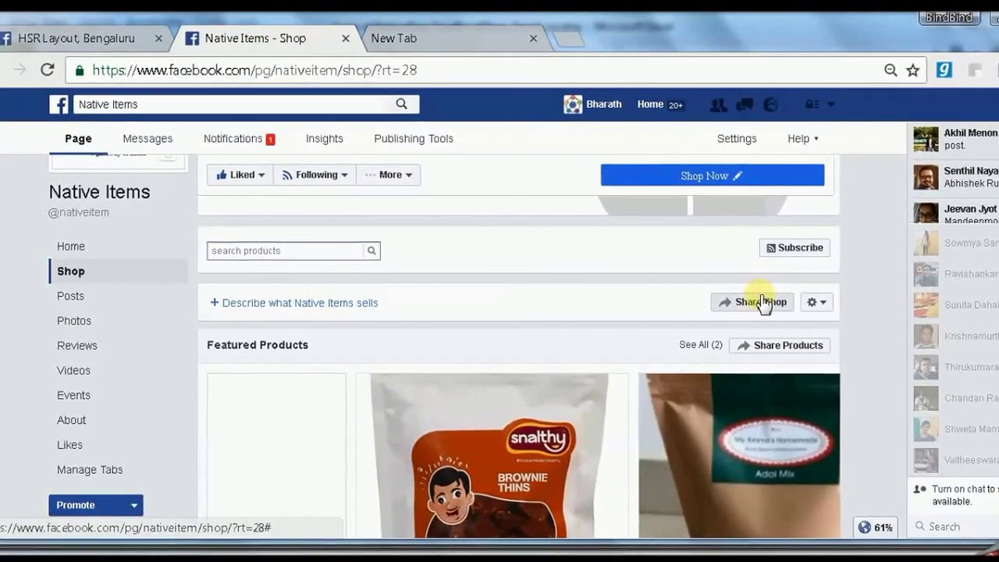
pyautogui.click(761, 302)
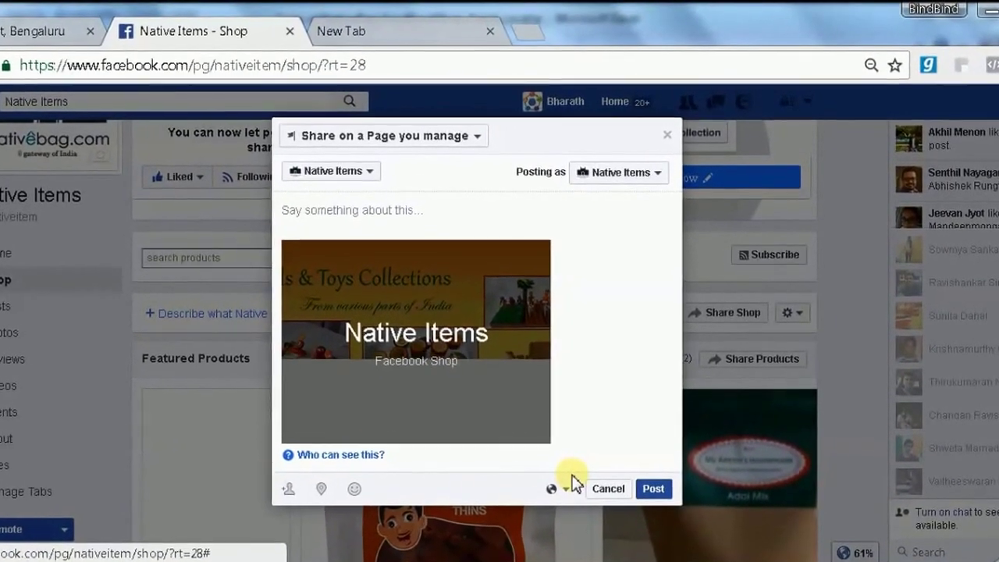
pyautogui.click(602, 496)
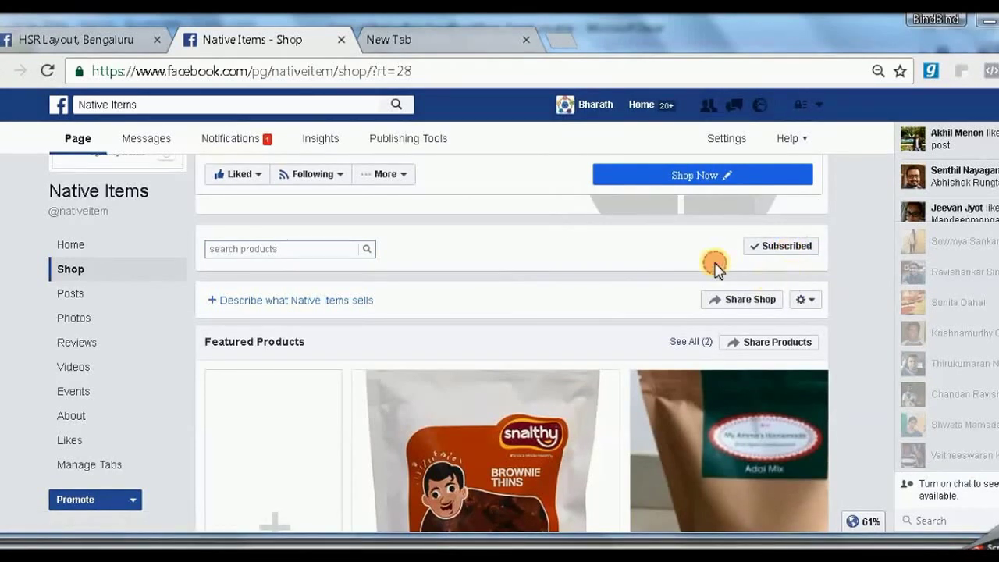
# Step: Open the help article on getting the most out of the Page's shop section from the shop options, and read its tips
pyautogui.click(807, 302)
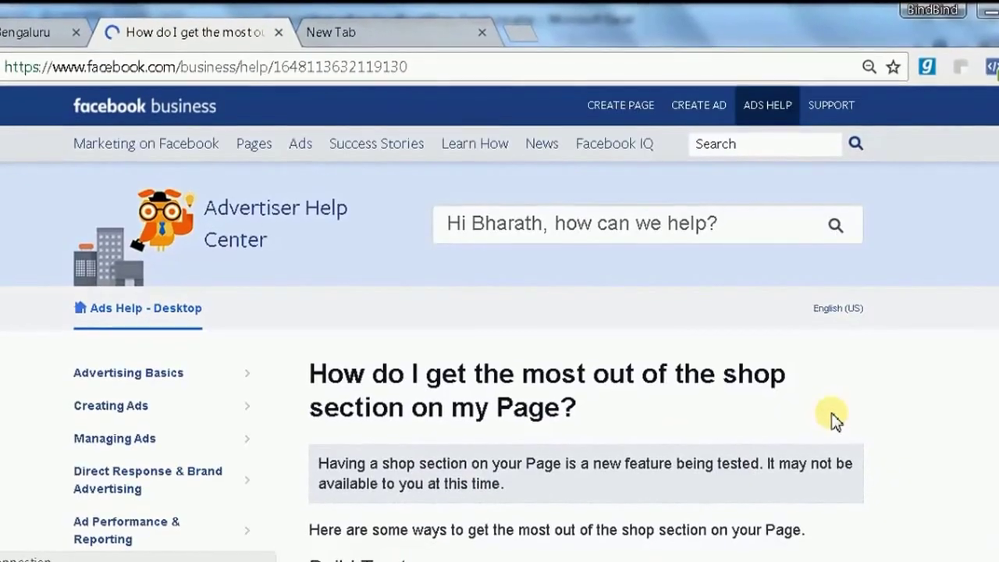
pyautogui.scroll(-4, 834, 418)
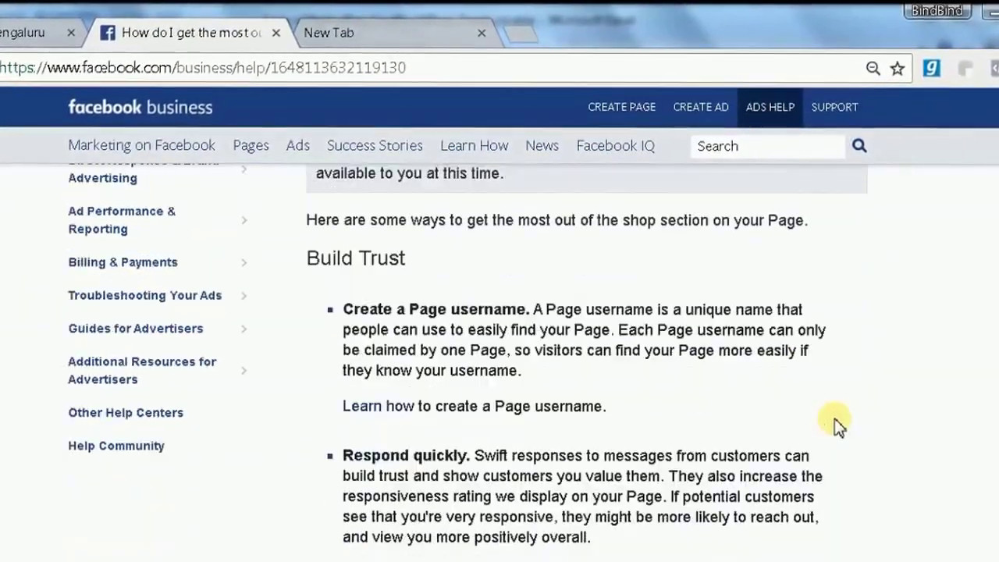
pyautogui.scroll(-6, 833, 425)
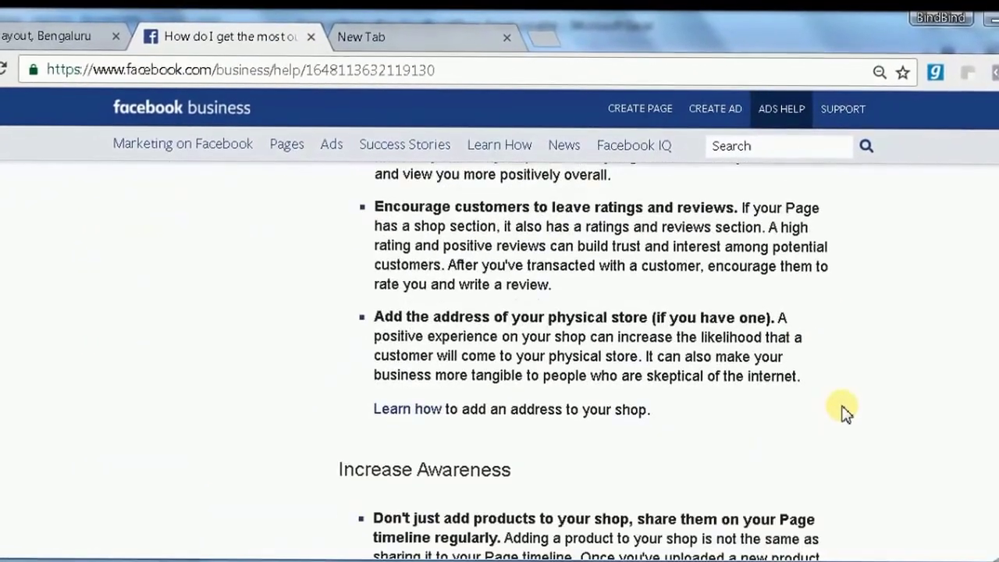
pyautogui.scroll(-10, 843, 406)
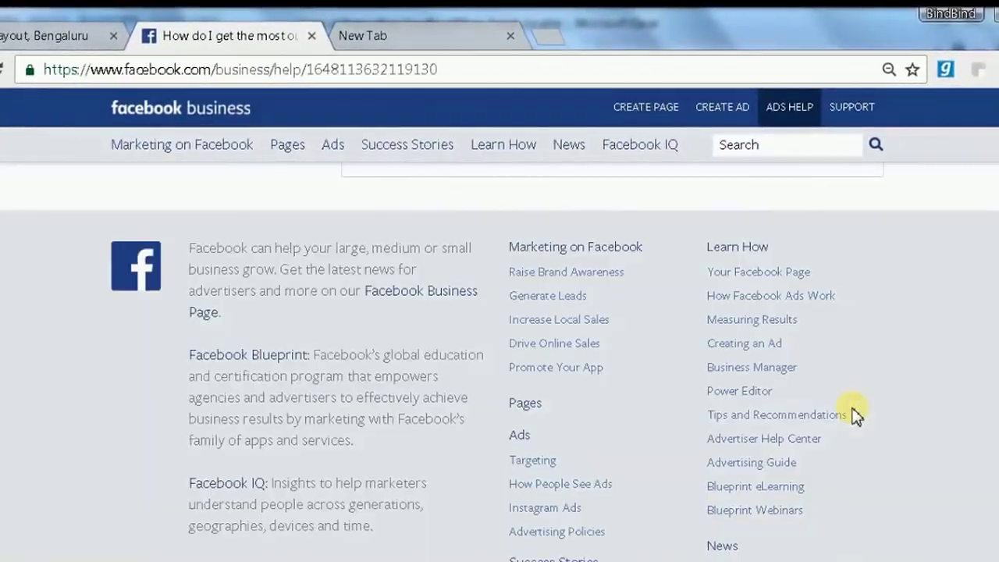
pyautogui.scroll(5, 857, 414)
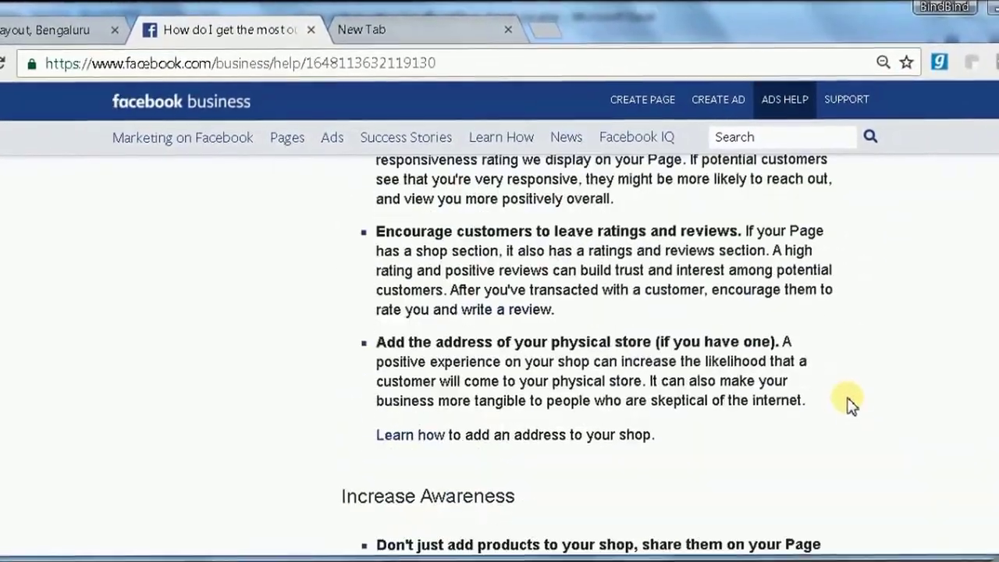
pyautogui.scroll(10, 850, 398)
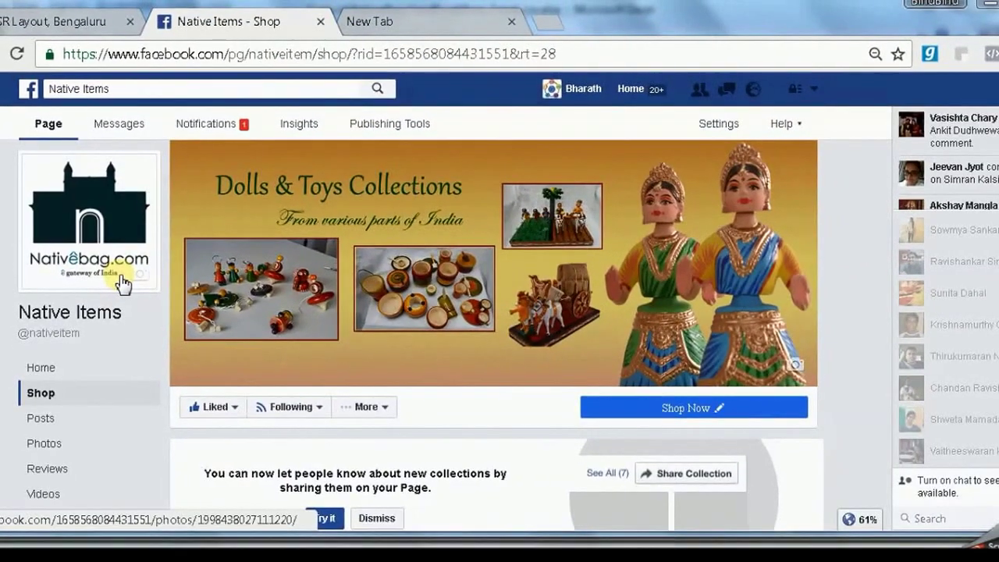
# Step: Examine the Featured Products and All Products sections of the Native Items shop
pyautogui.scroll(-2, 122, 289)
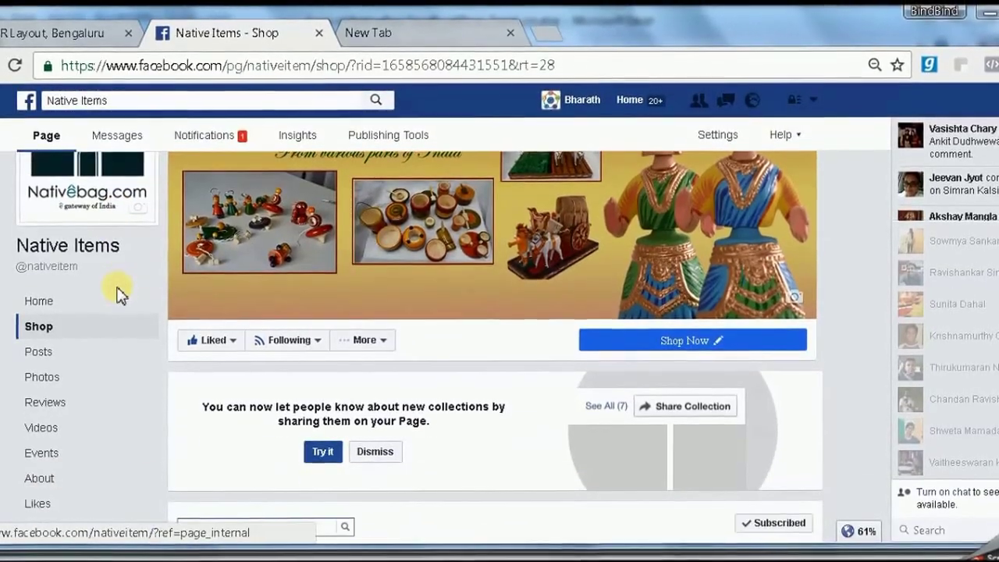
pyautogui.scroll(-5, 120, 292)
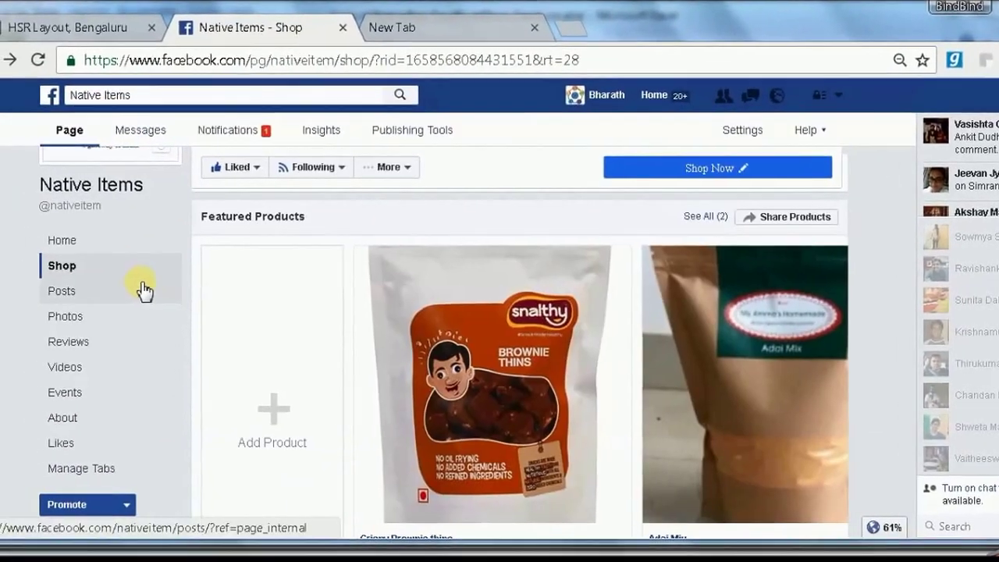
pyautogui.scroll(-4, 119, 296)
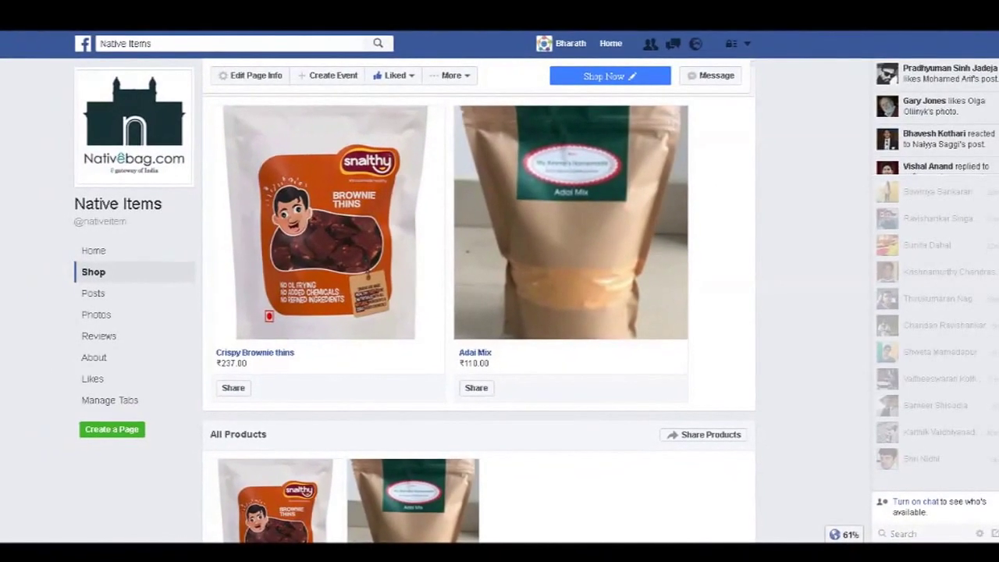